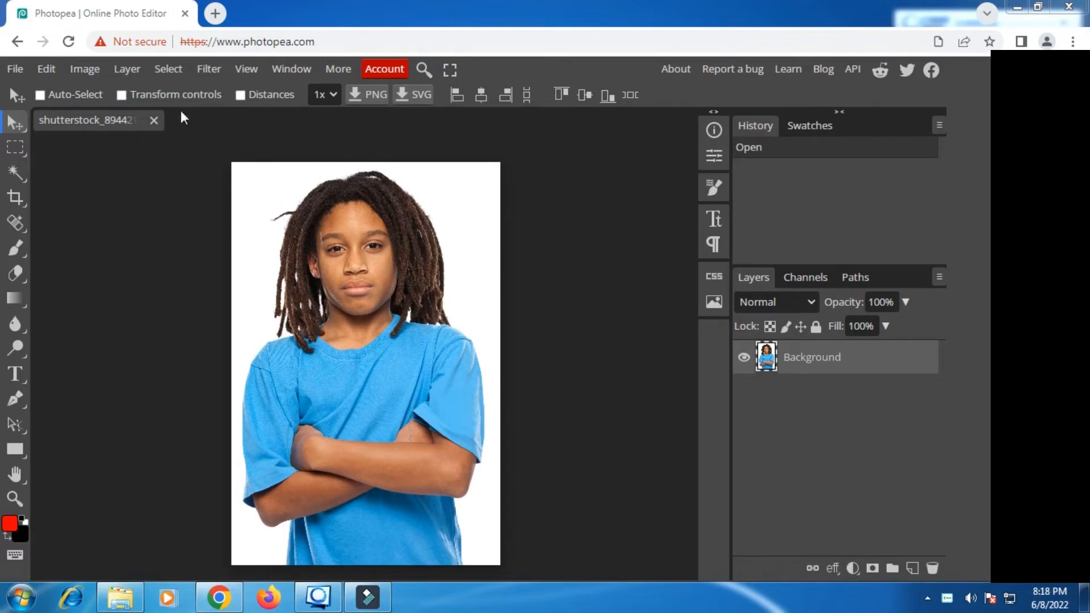
Step: Select the boy in the photo with Magic Cut and output the cutout as a Selection
click(170, 71)
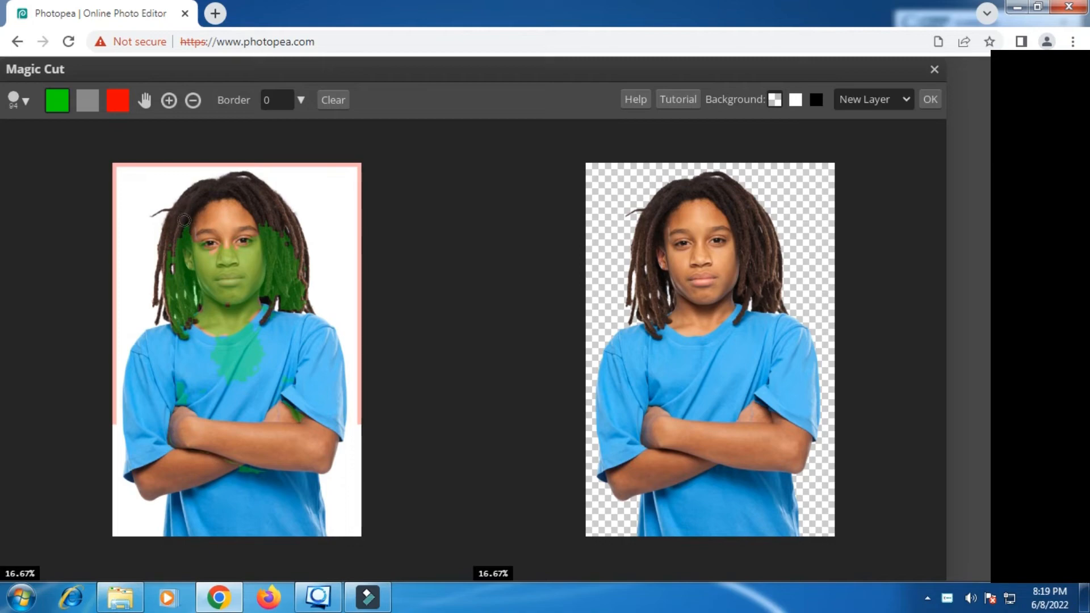
scroll(185, 227, up, 3)
scroll(261, 254, down, 2)
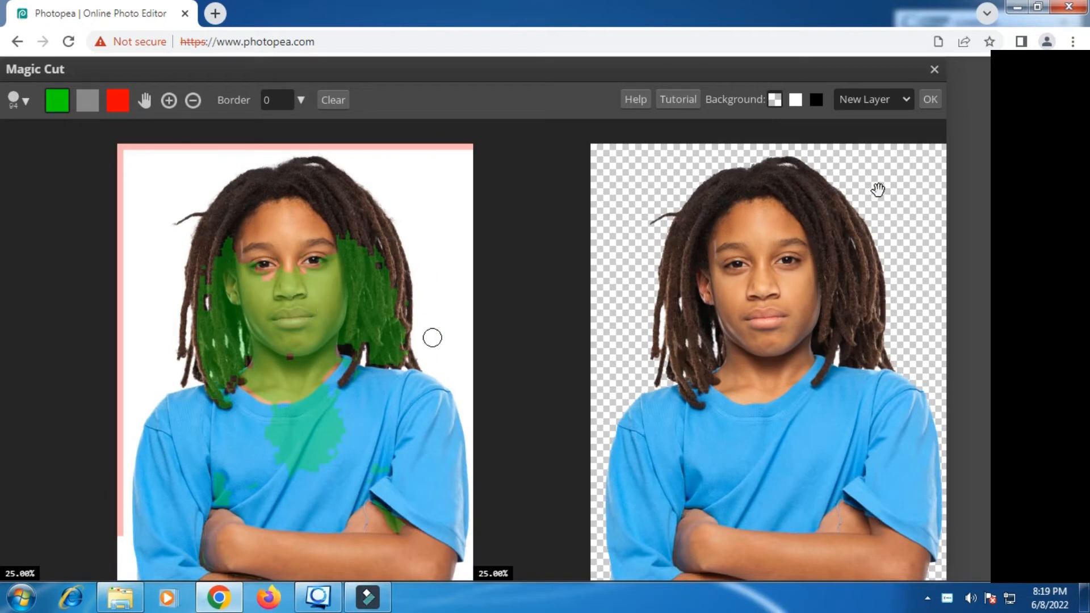
click(904, 104)
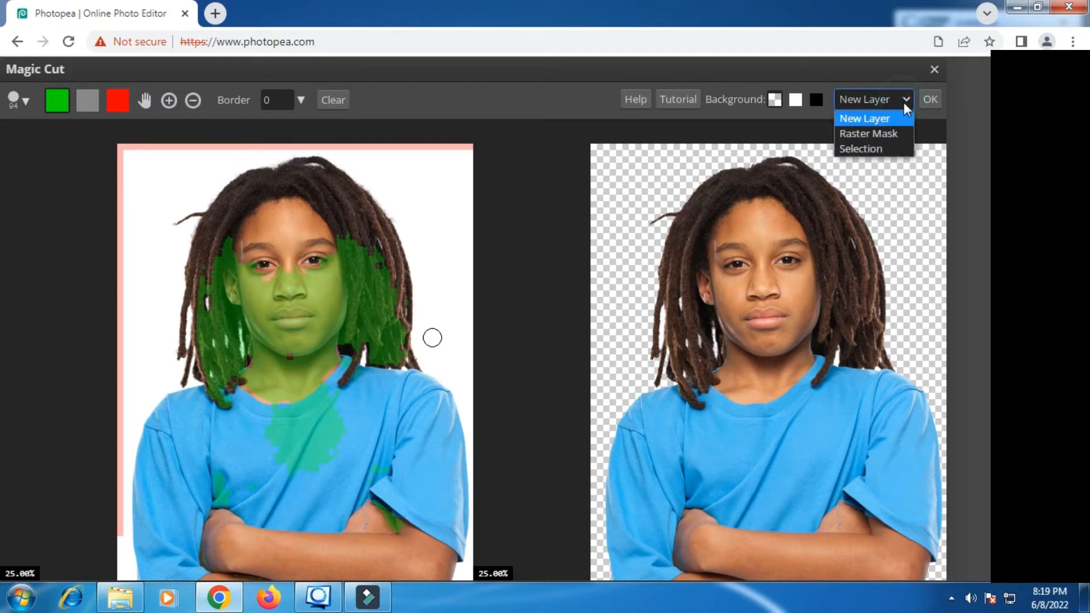
click(875, 150)
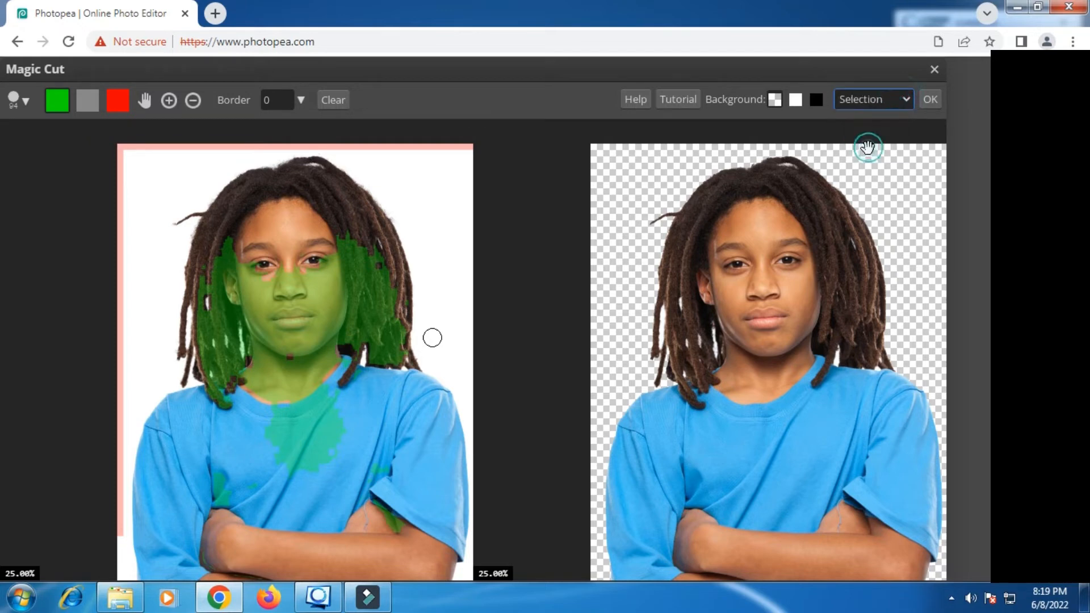
click(931, 104)
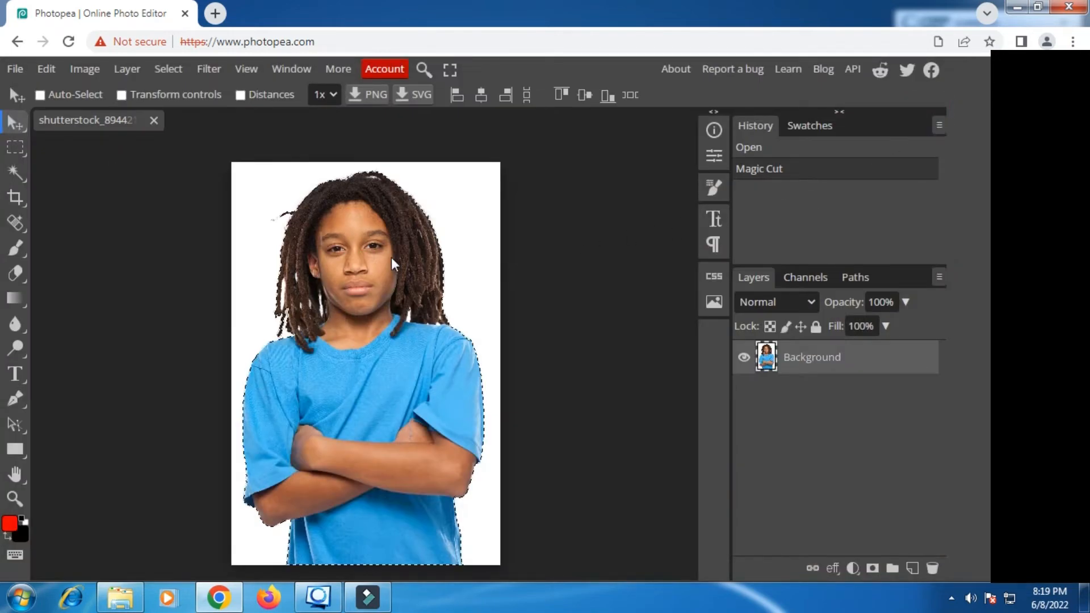
Step: Activate the Magic Wand in subtract mode and add a raster mask to the Background layer from the selection
scroll(322, 244, up, 5)
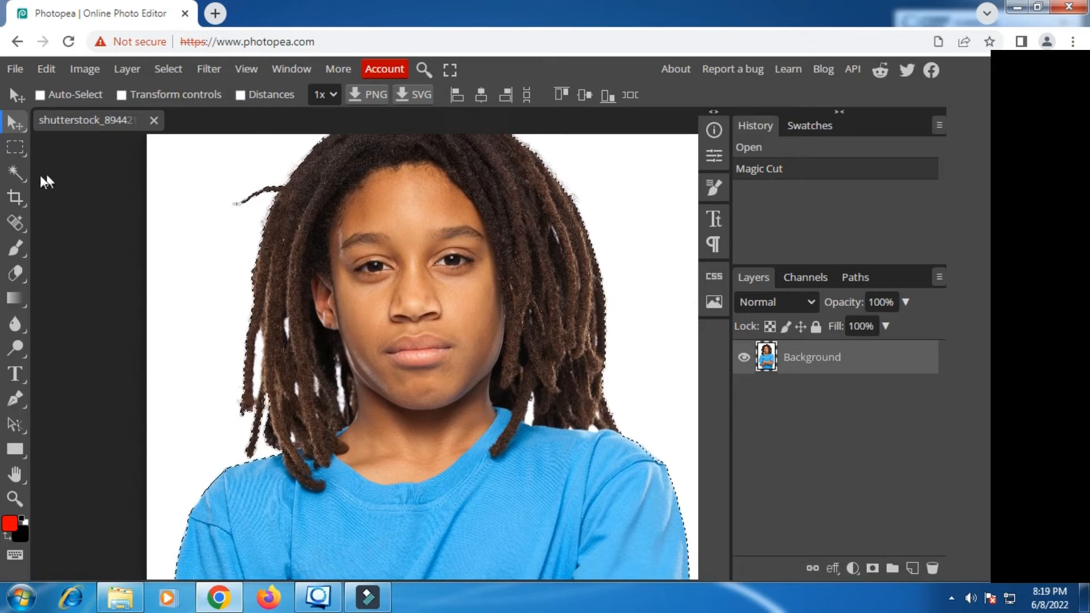
click(17, 173)
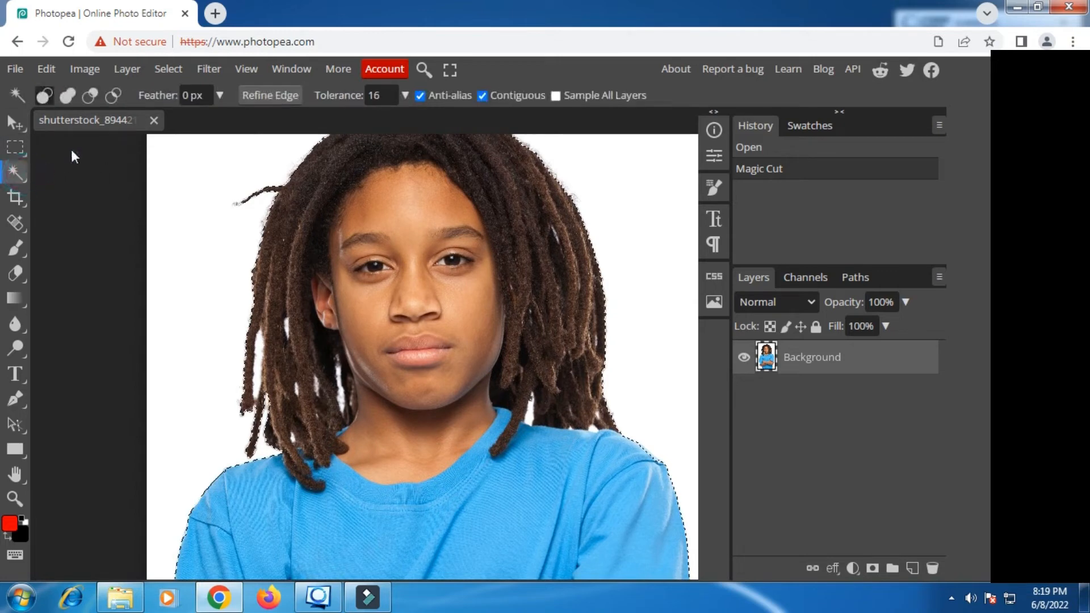
click(91, 94)
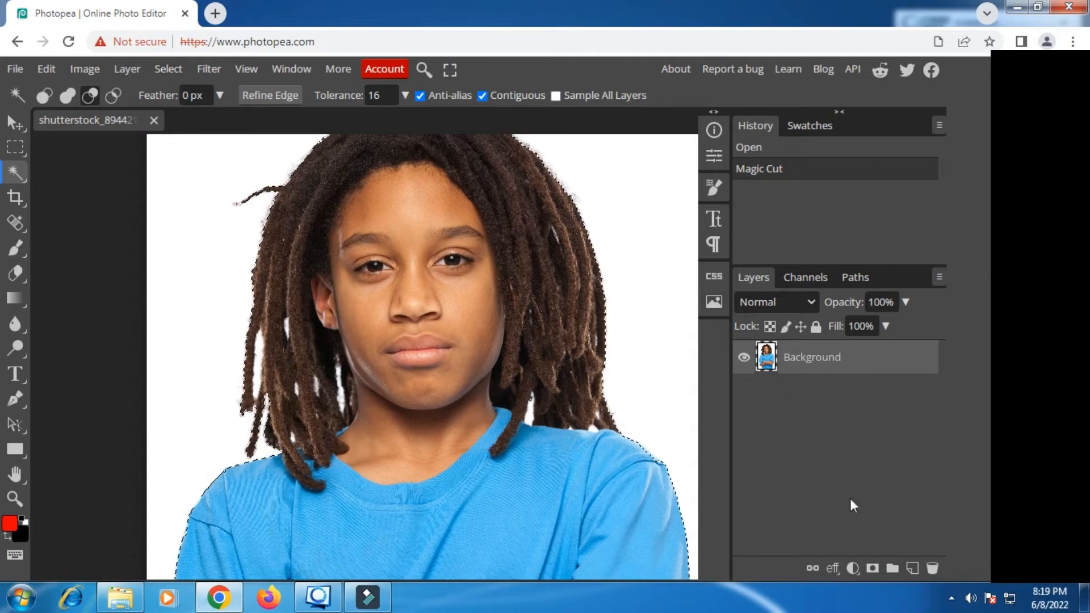
click(873, 568)
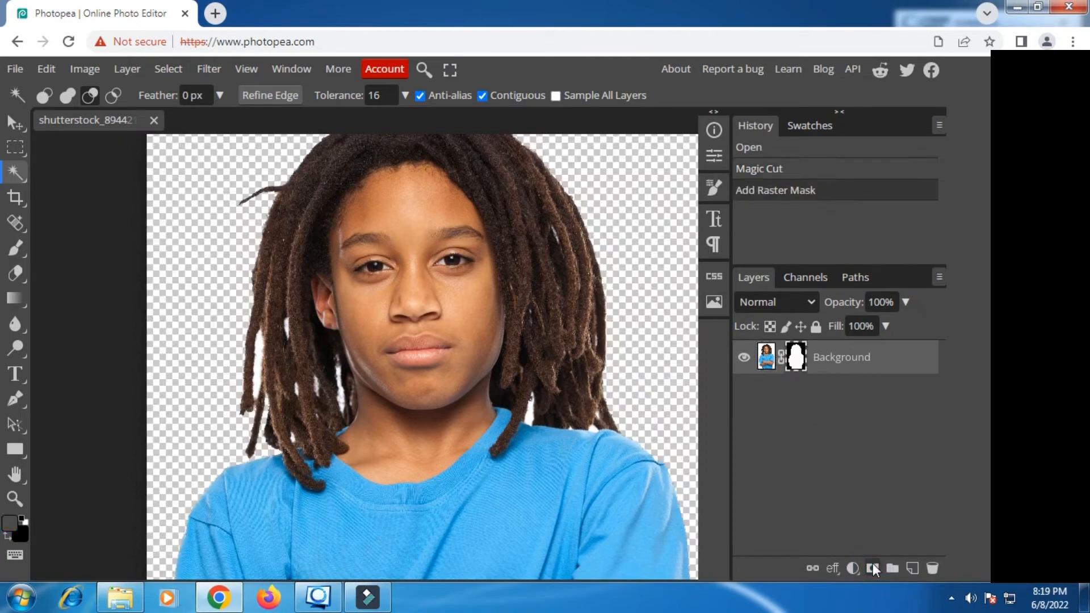
Step: Add a Color Fill layer in dark gray 515151 and place it beneath the Background layer
scroll(608, 367, down, 5)
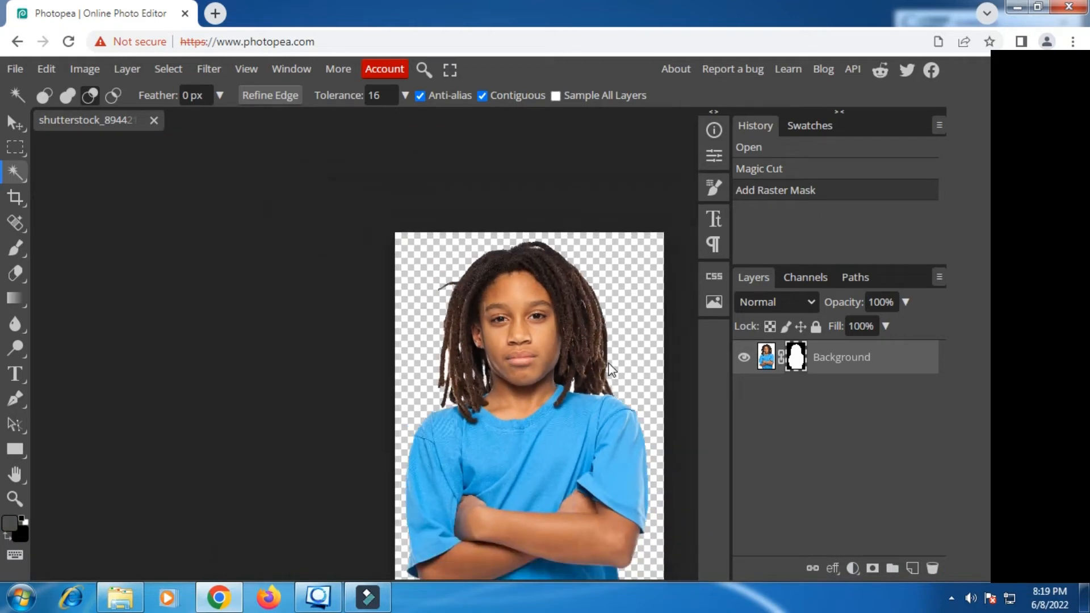
scroll(610, 369, down, 2)
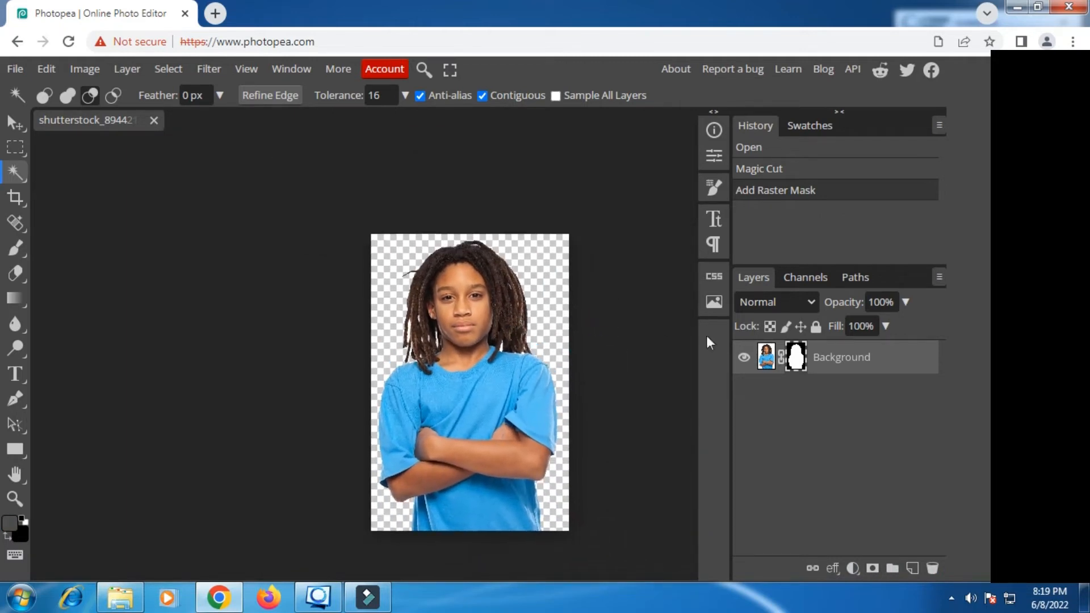
click(853, 567)
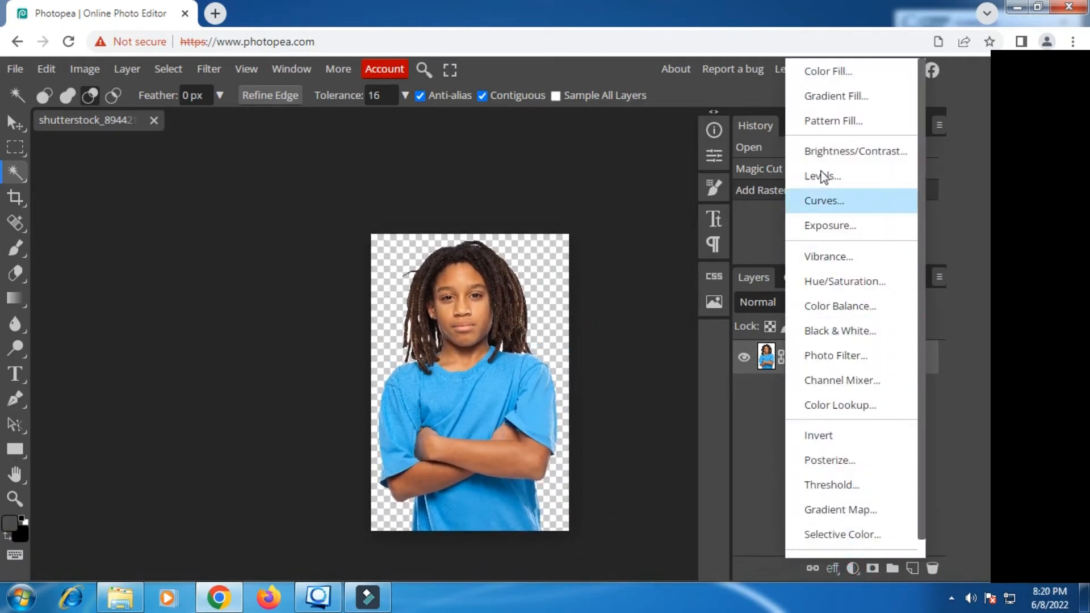
click(846, 72)
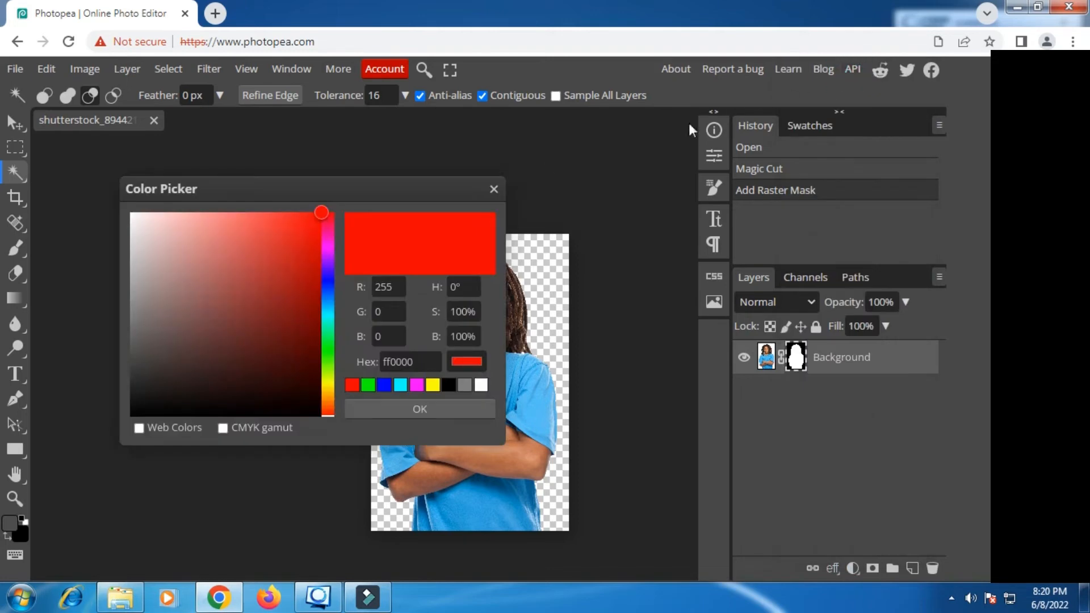
drag(135, 344, 128, 352)
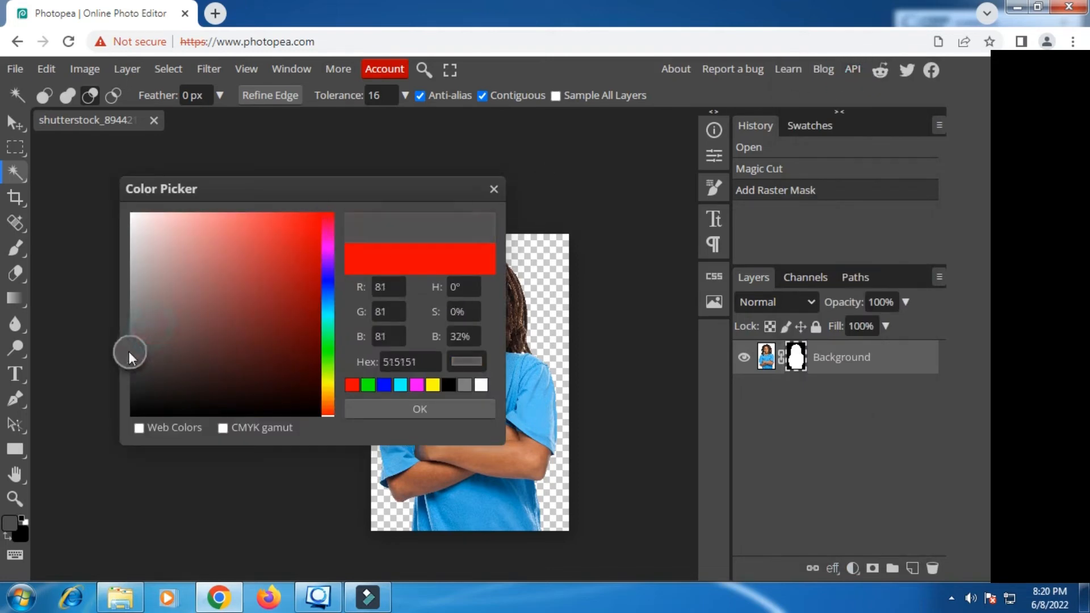
click(392, 405)
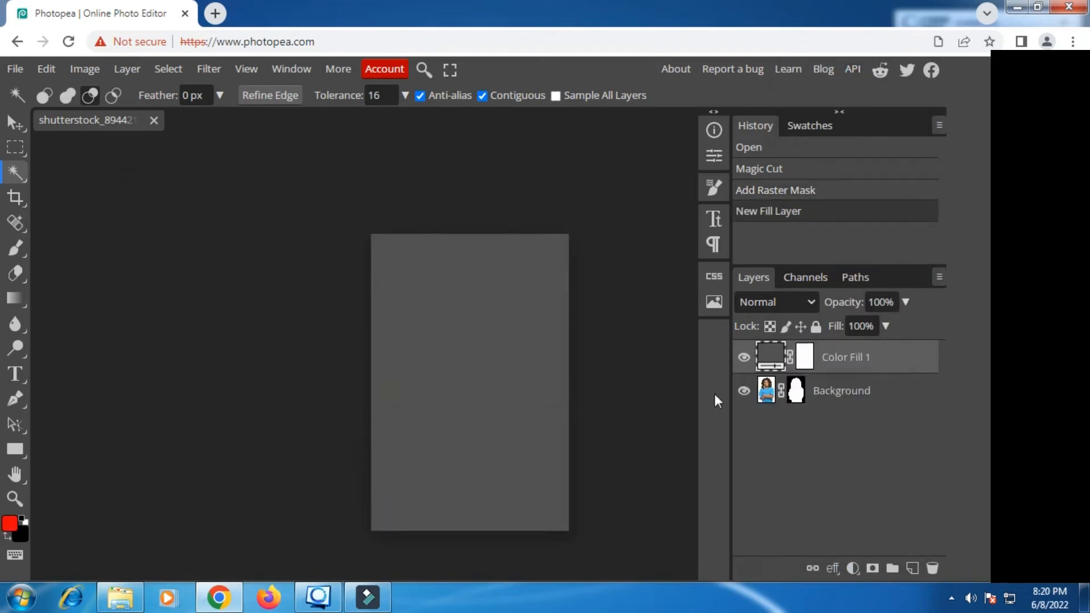
drag(835, 358, 836, 411)
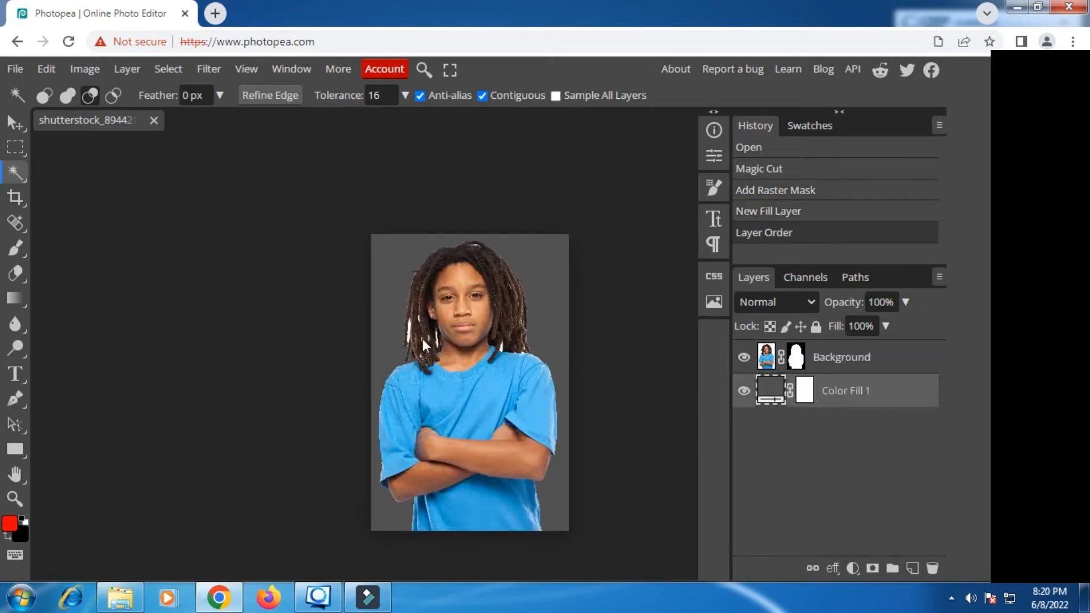
Step: Apply the raster mask permanently to the Background layer
scroll(413, 339, up, 5)
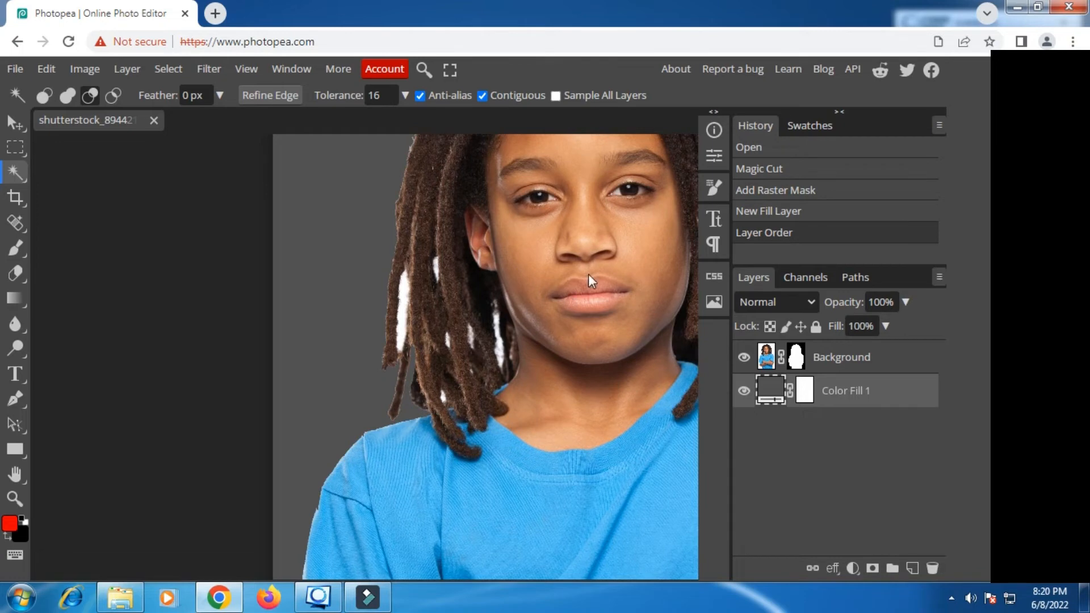
drag(588, 274, 505, 345)
scroll(597, 335, down, 1)
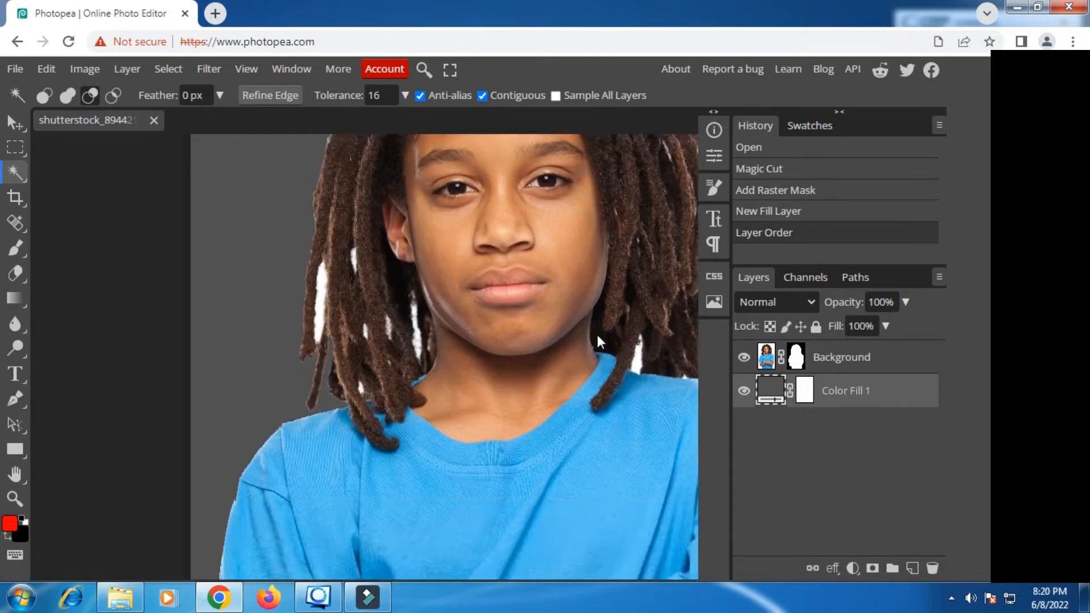
click(768, 358)
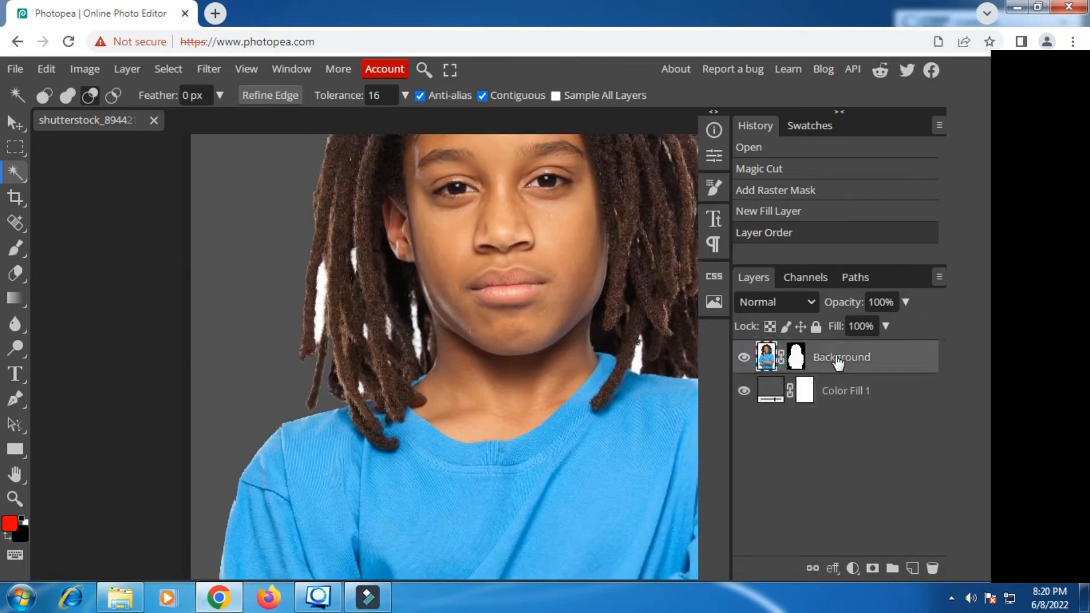
click(797, 356)
right_click(797, 356)
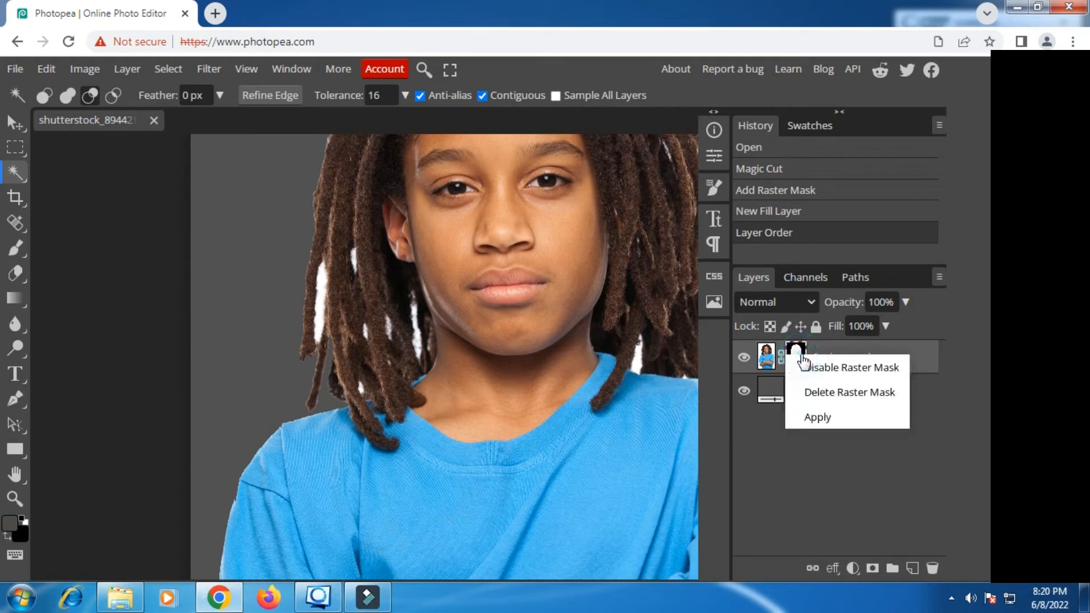
click(826, 418)
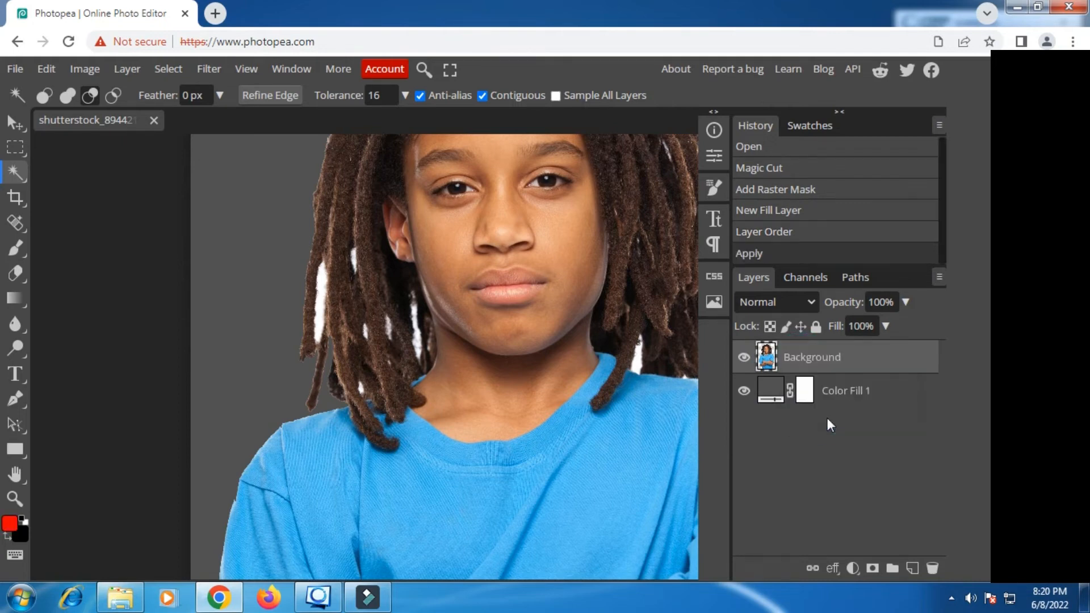
Step: Duplicate the Background layer, hide the copy, and make the original Background layer active
right_click(794, 353)
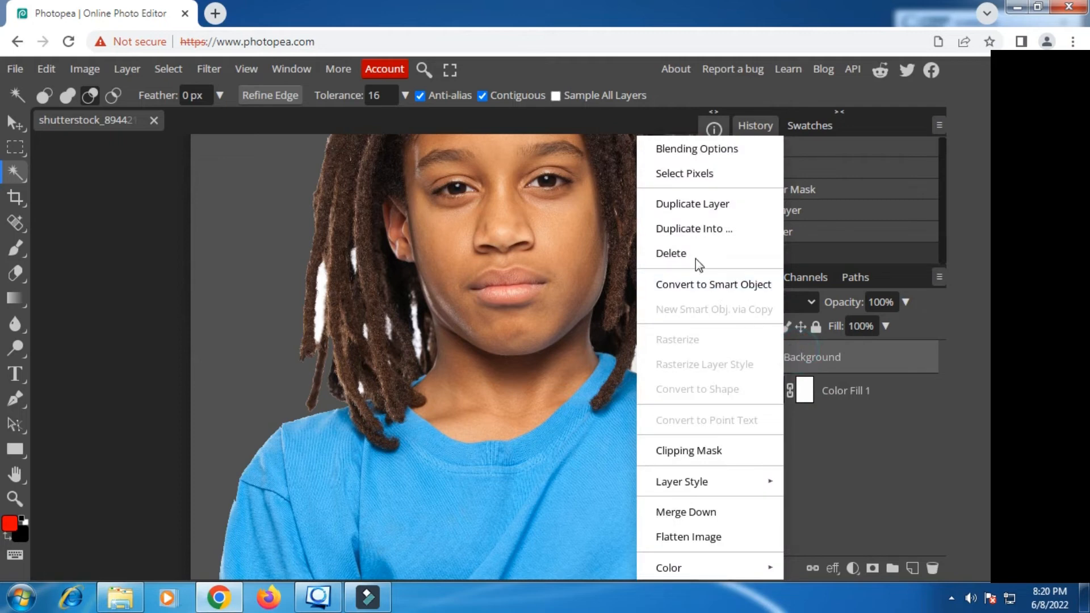
click(655, 207)
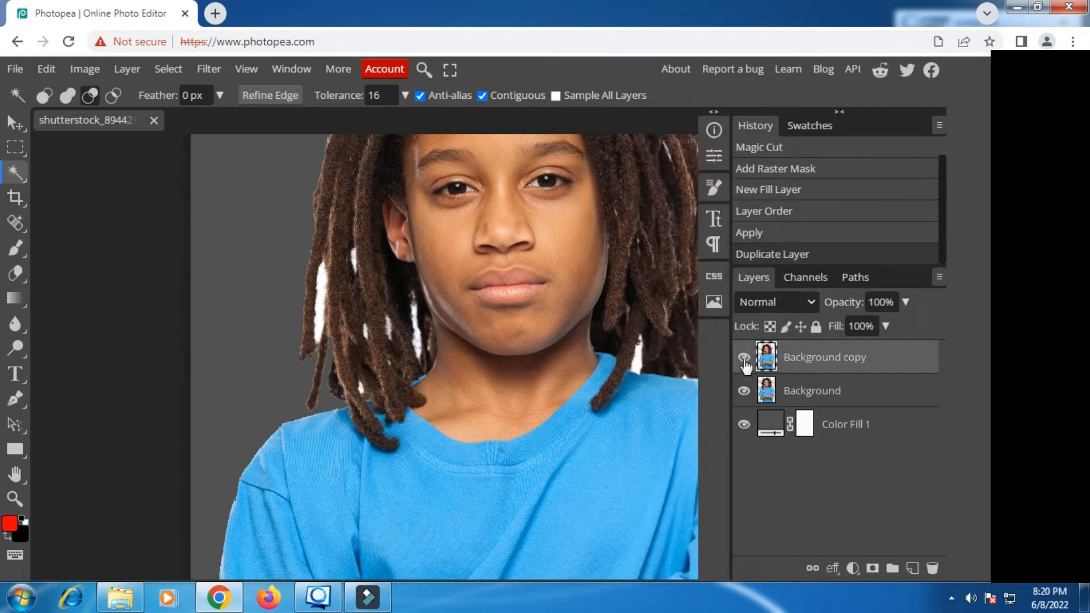
click(744, 358)
click(792, 390)
click(813, 127)
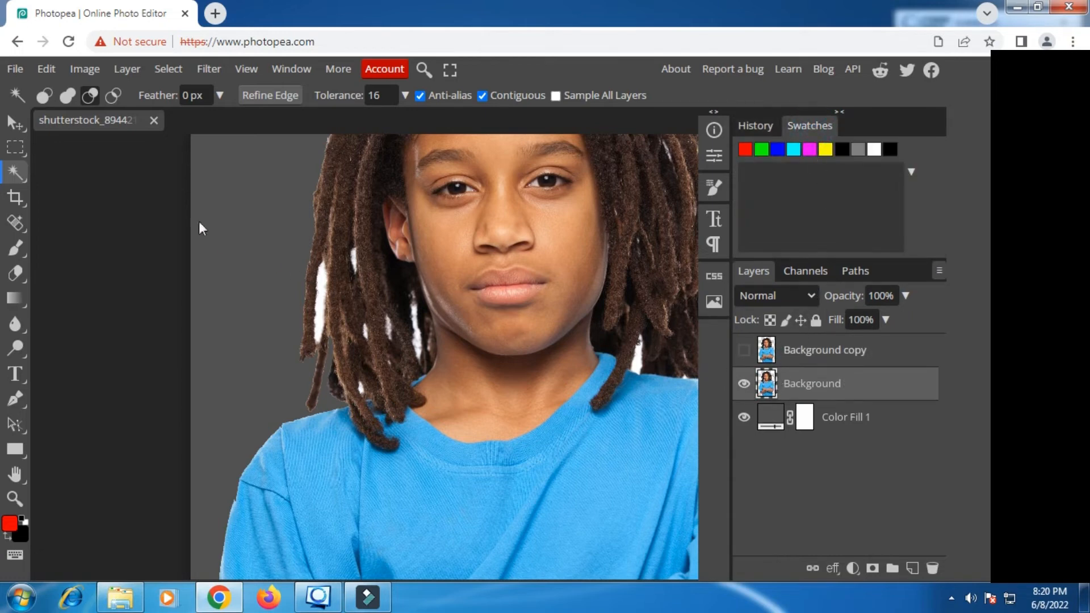
Step: Select the white gaps between the dreadlocks with Color Range, sampling the white and setting Fuzziness to 59
click(168, 68)
click(187, 172)
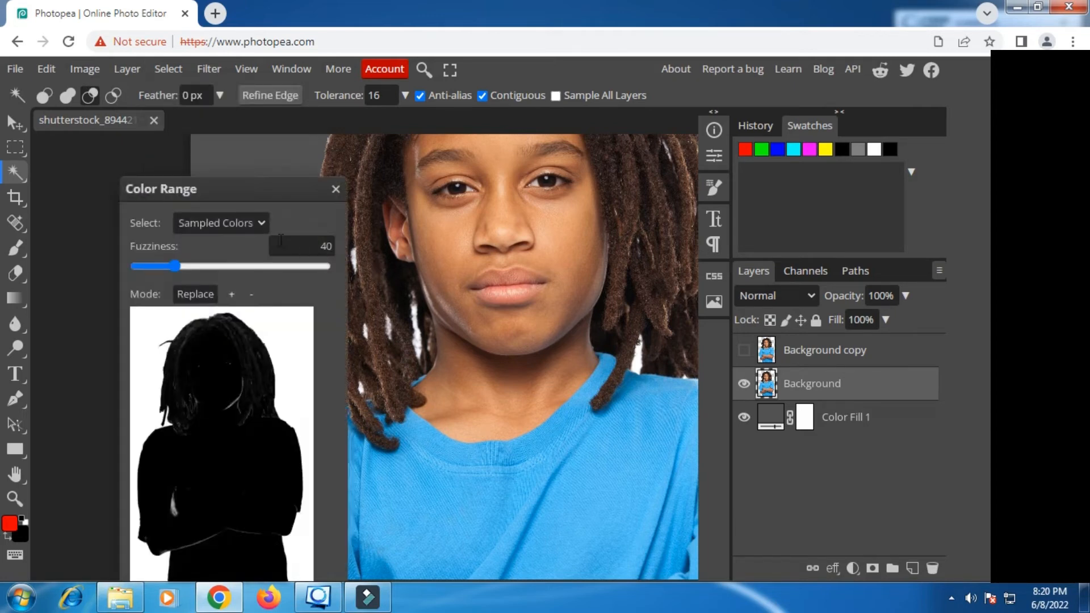
drag(250, 191, 502, 177)
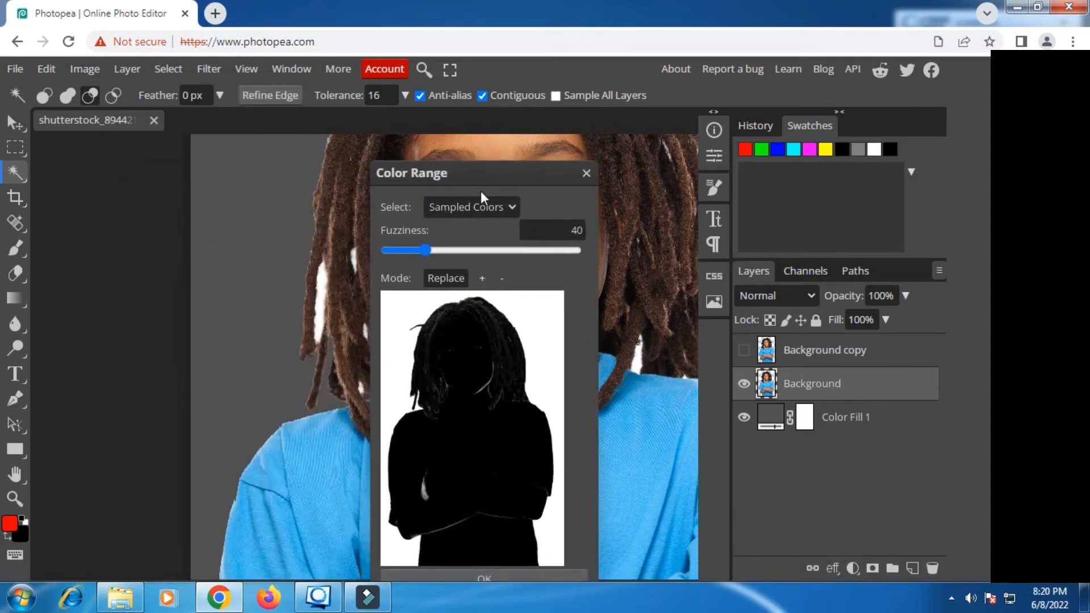
click(321, 291)
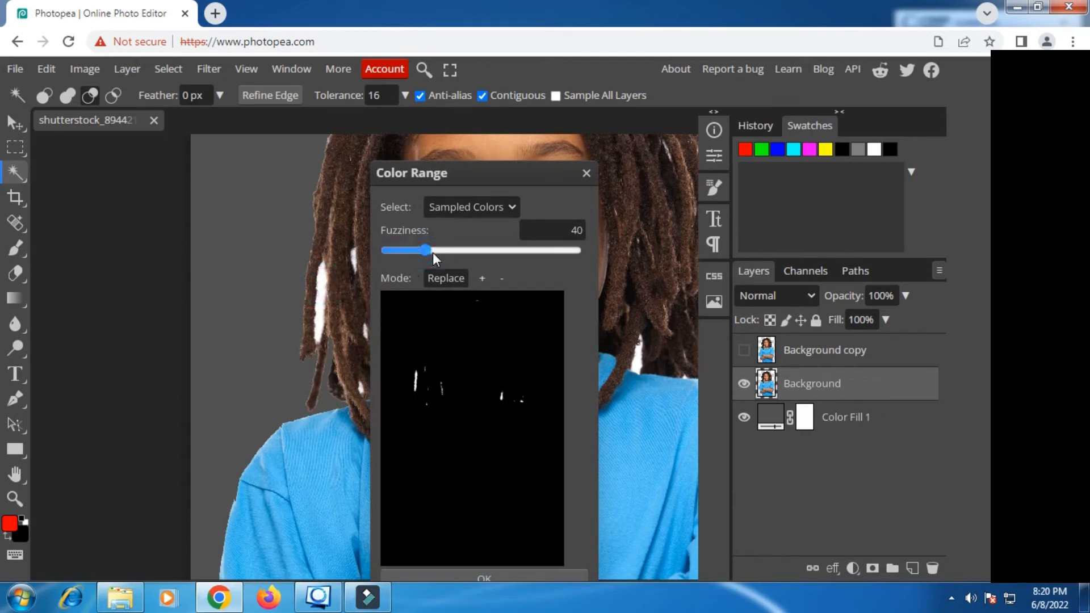
drag(435, 252, 442, 254)
drag(486, 175, 478, 126)
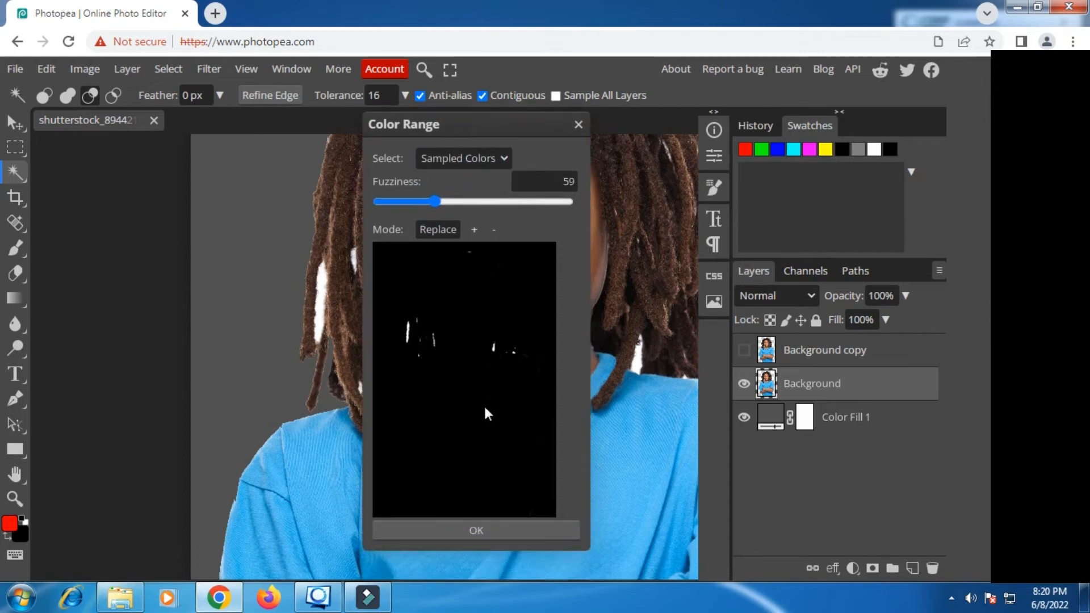
click(463, 523)
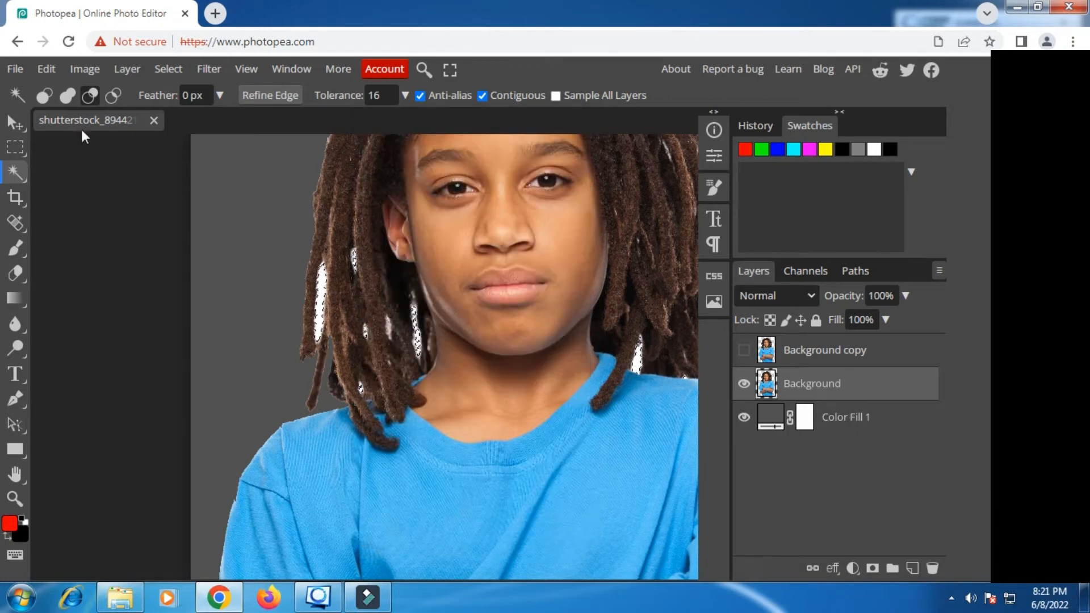
Step: Clear the selected white gaps from the Background layer and deselect
click(45, 97)
click(48, 69)
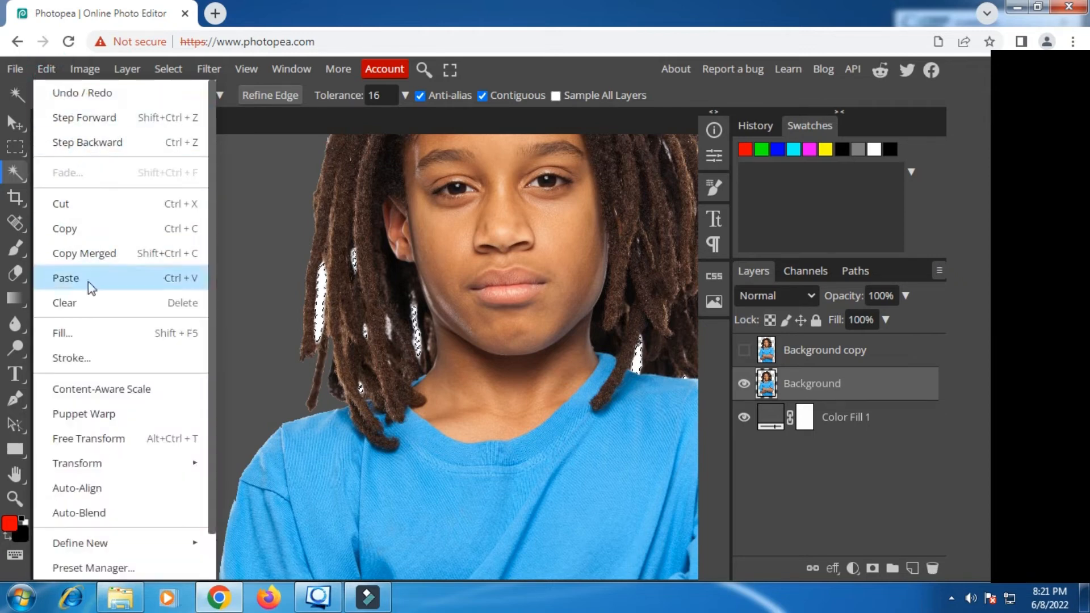
click(79, 300)
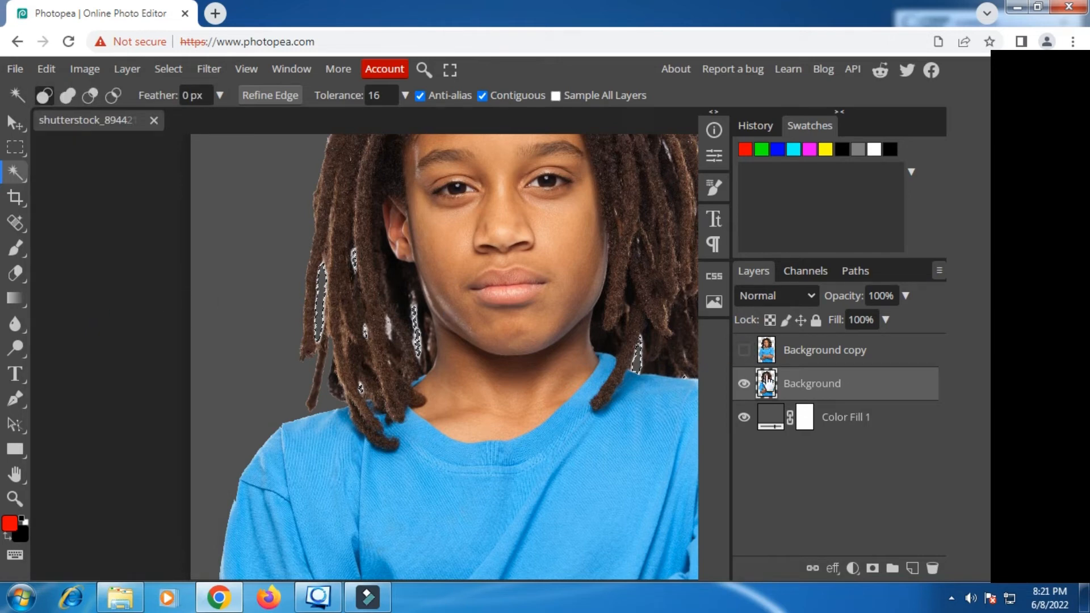
click(168, 69)
click(182, 114)
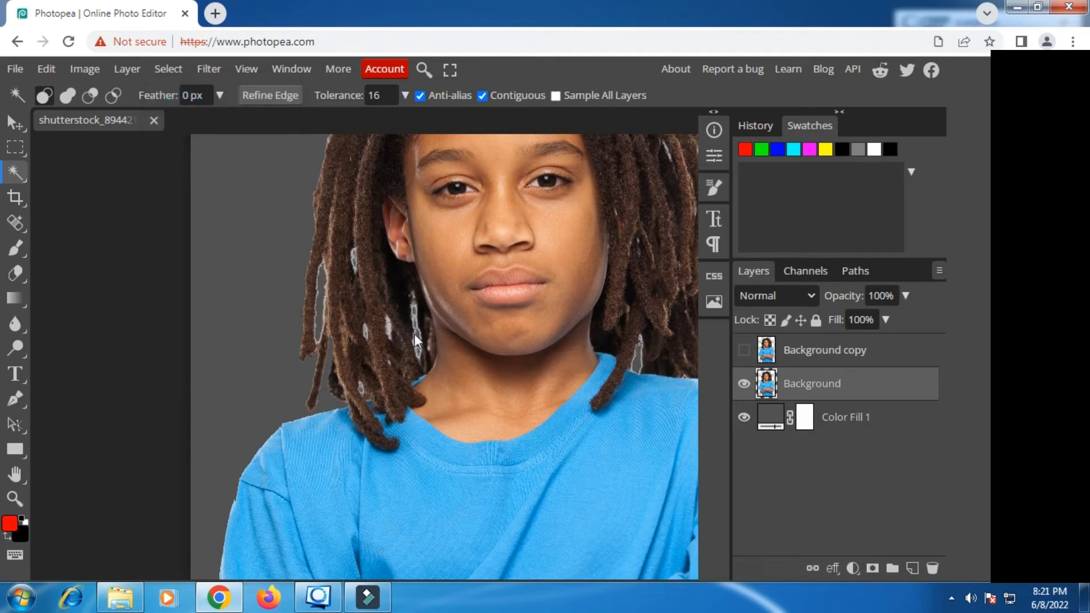
Step: Revert the document to the Color Range history state, undoing the clear and the deselect
click(753, 125)
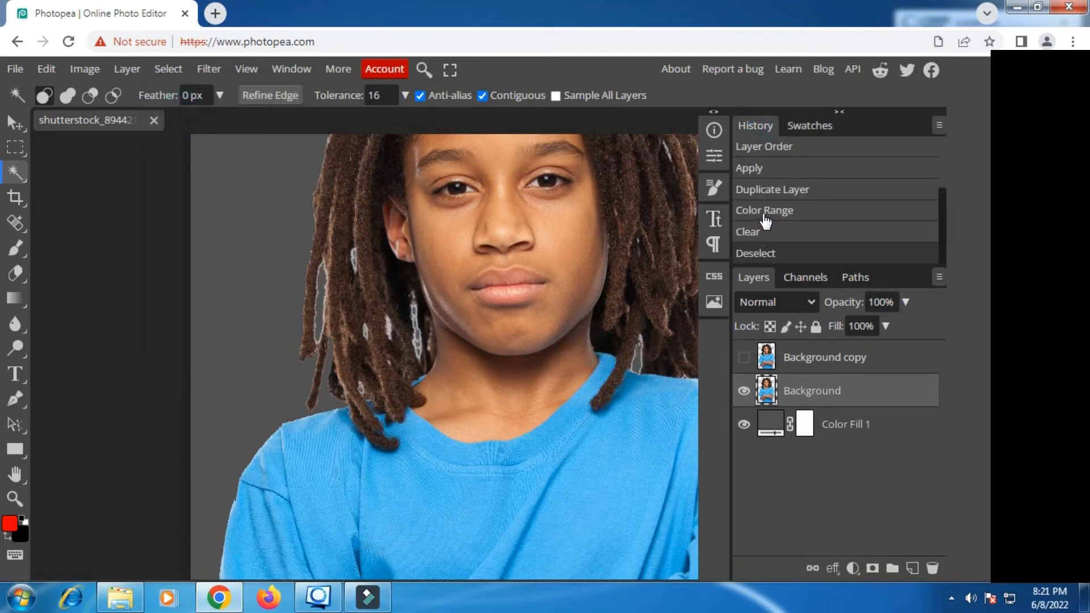
click(765, 211)
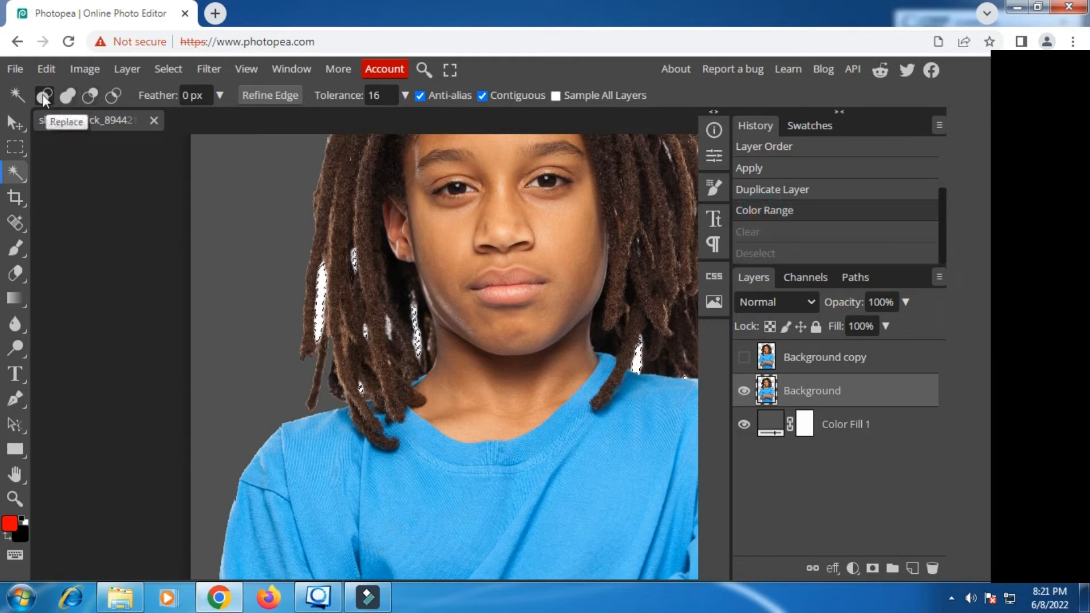
Step: Expand the selection of the white gaps between the dreadlocks by 3 px
click(153, 68)
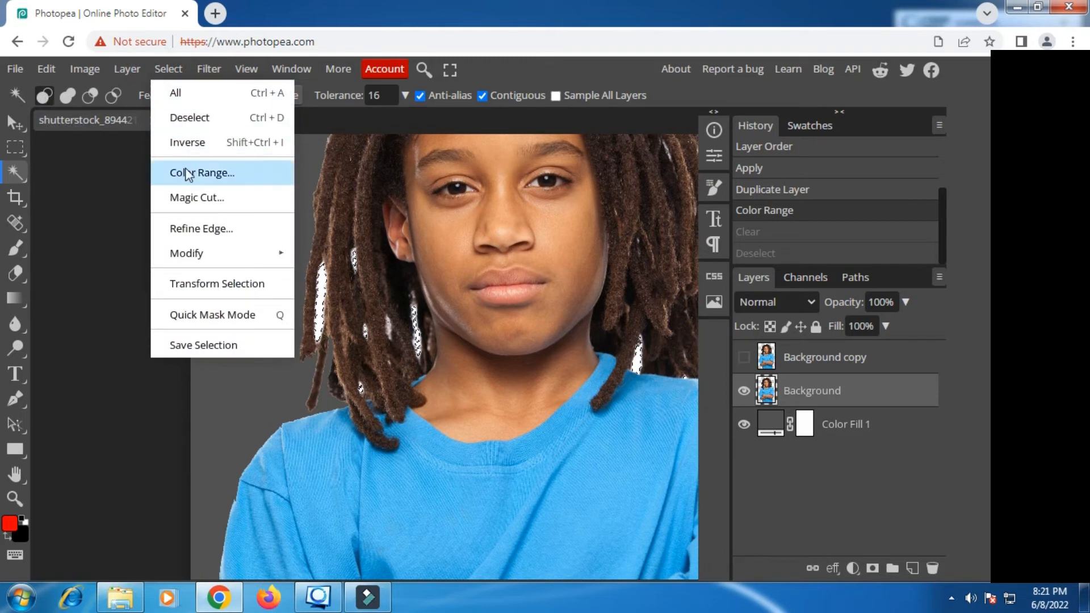
mouse_move(196, 258)
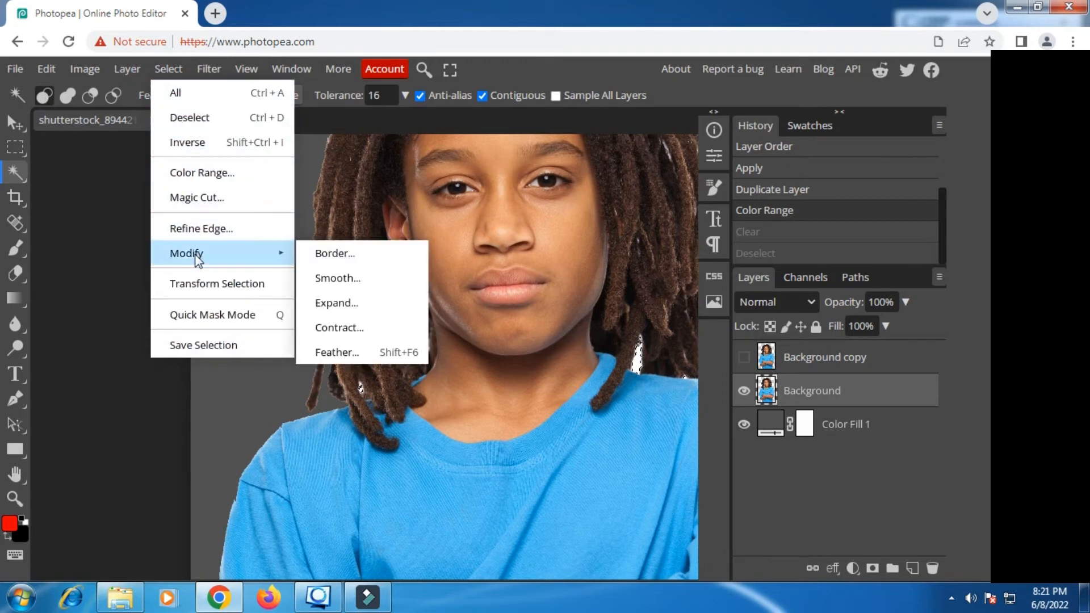
click(340, 303)
double_click(191, 226)
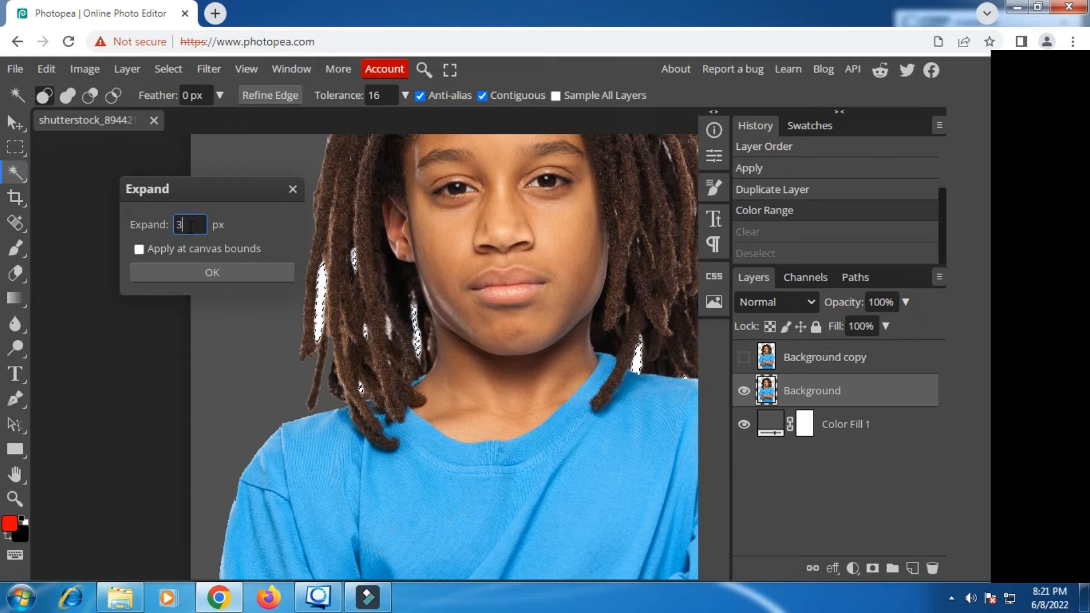
click(209, 273)
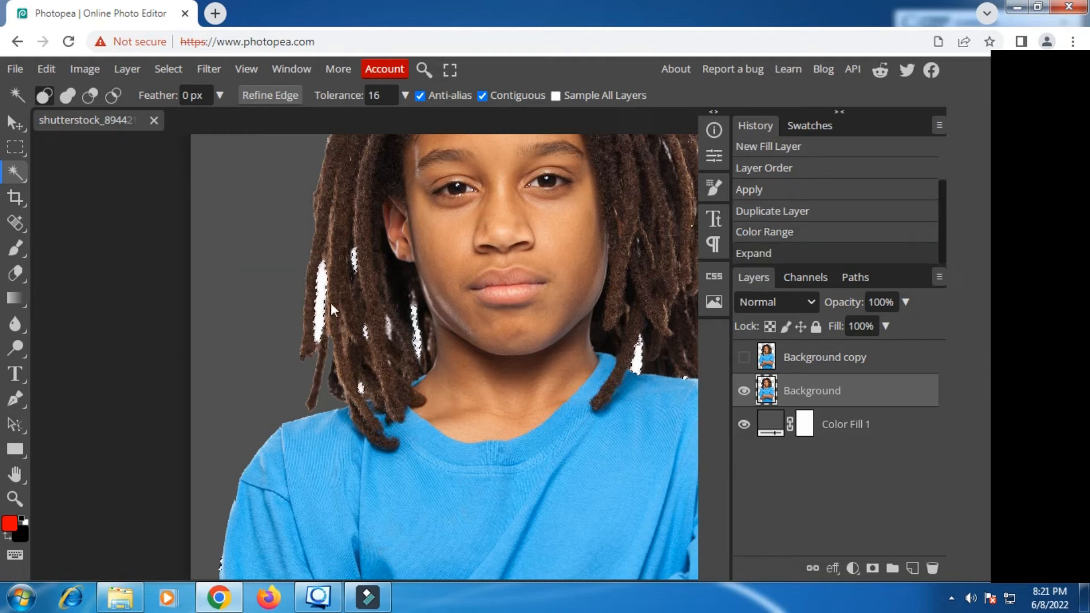
Step: Examine up close how far the expanded selection reaches into the hair gaps on both sides of the face
scroll(515, 345, up, 5)
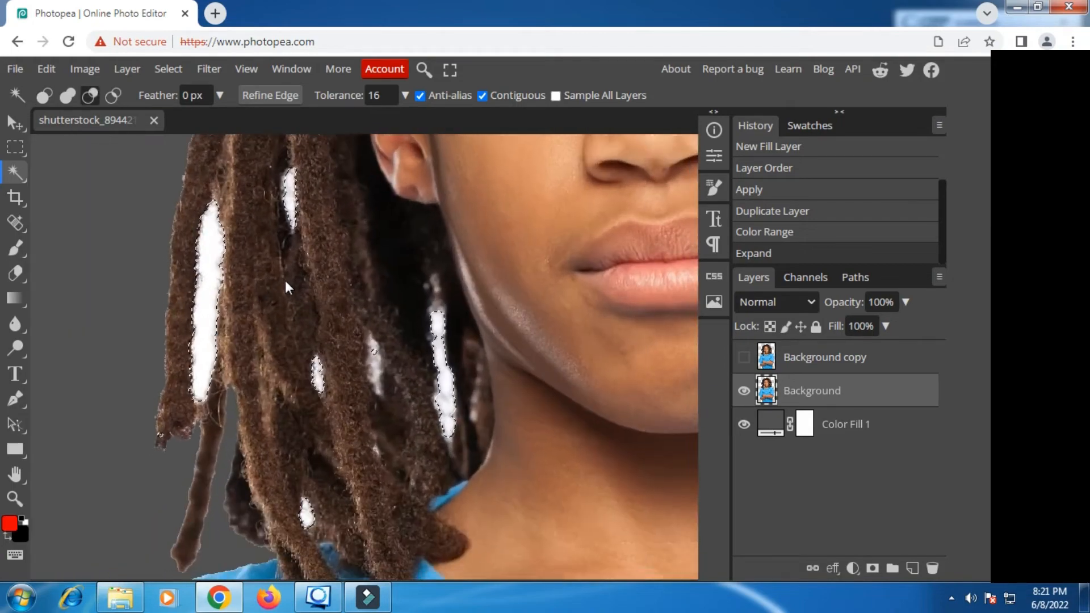
scroll(285, 280, up, 2)
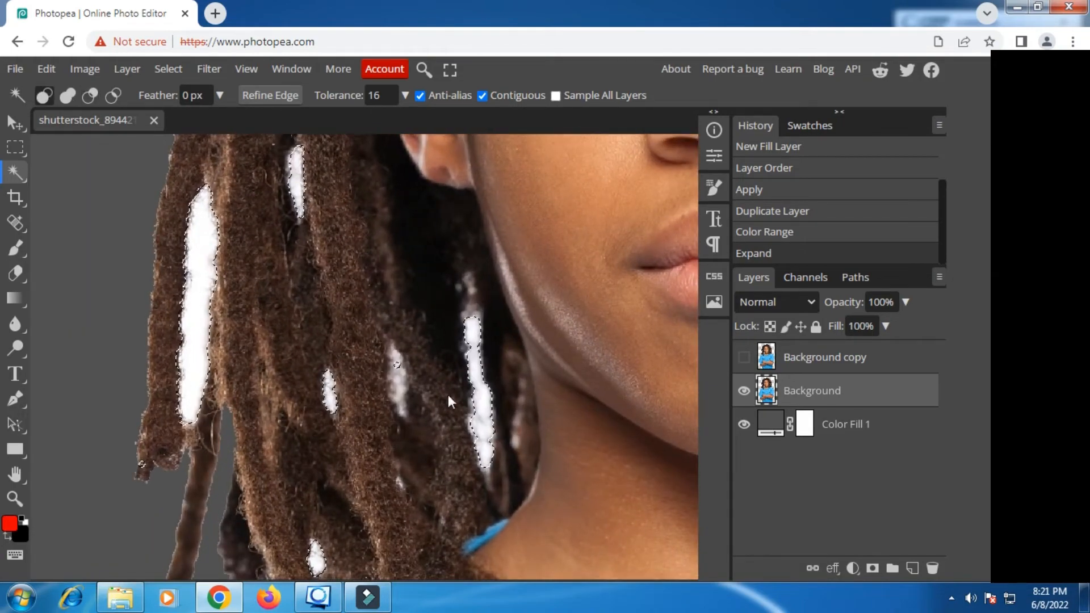
drag(546, 351, 307, 335)
drag(585, 358, 269, 389)
scroll(282, 385, down, 2)
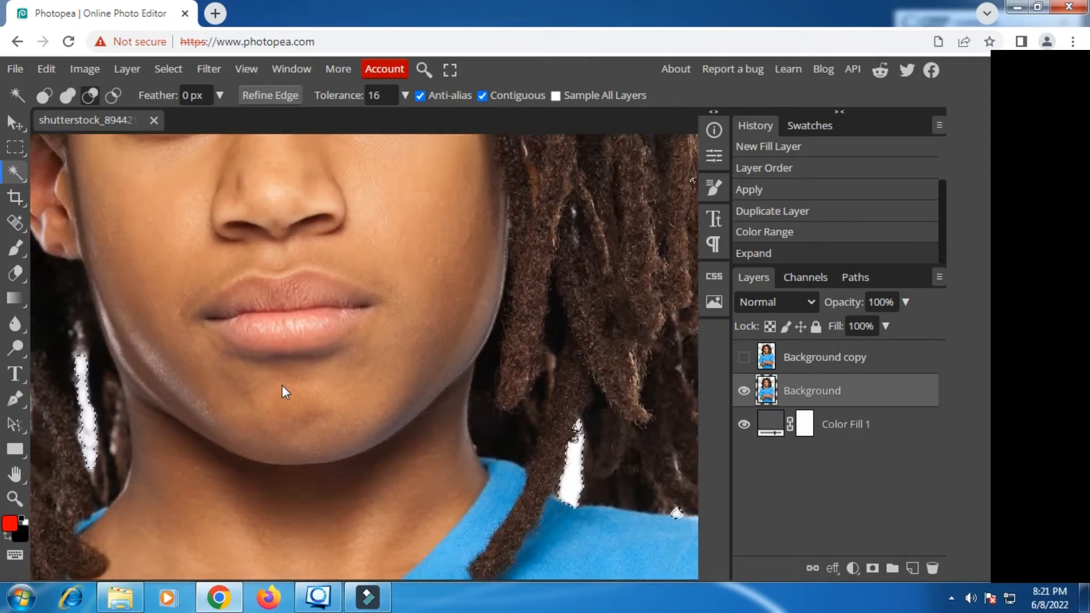
scroll(281, 385, down, 5)
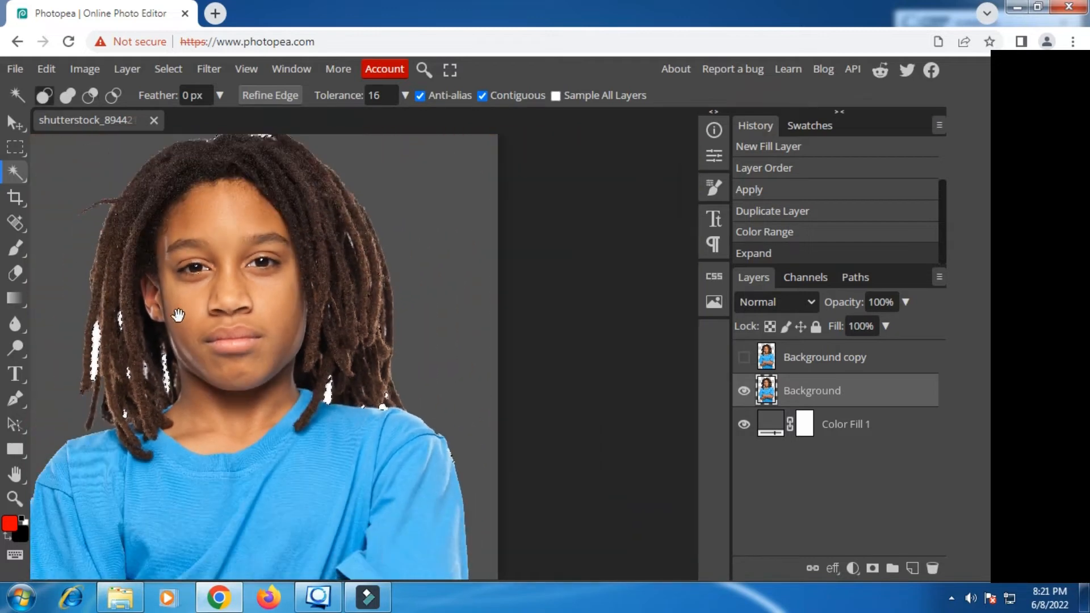
drag(178, 316, 284, 304)
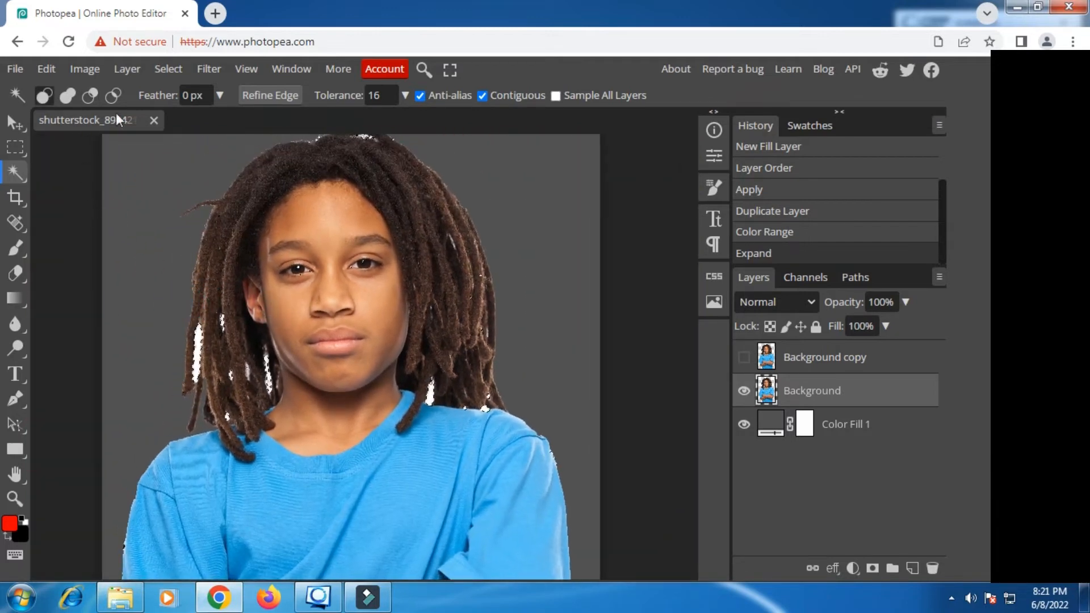
Step: Clear the expanded selection from the Background layer and deselect
click(46, 69)
click(96, 300)
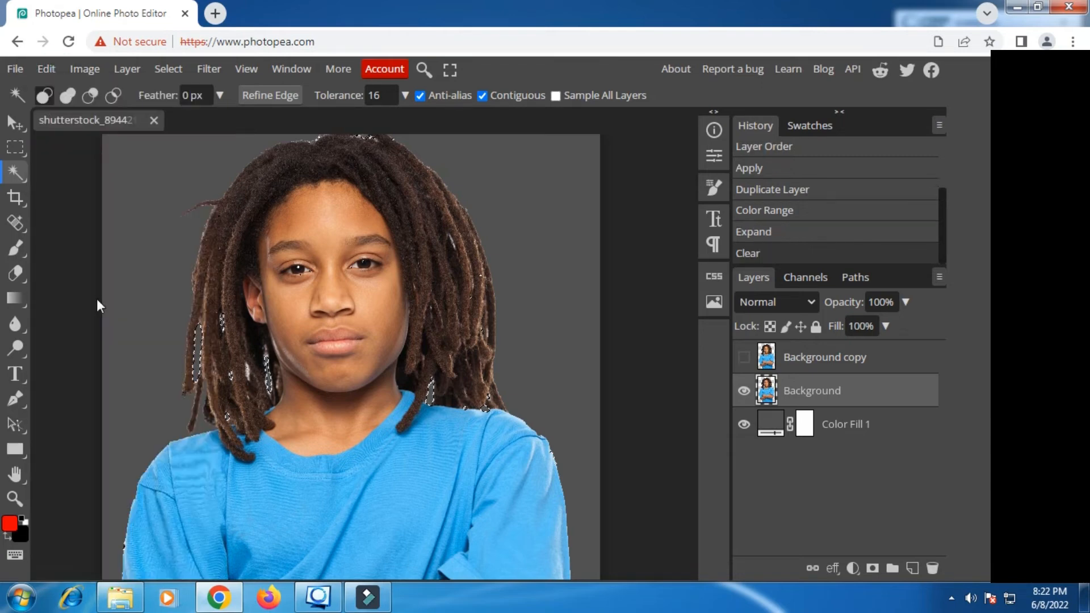
click(168, 69)
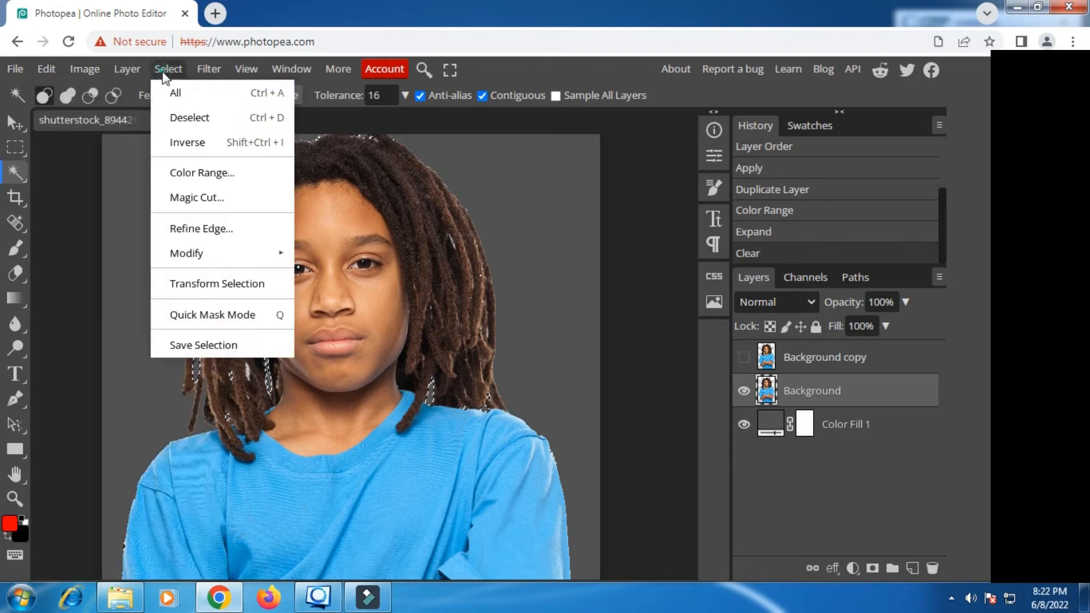
click(173, 118)
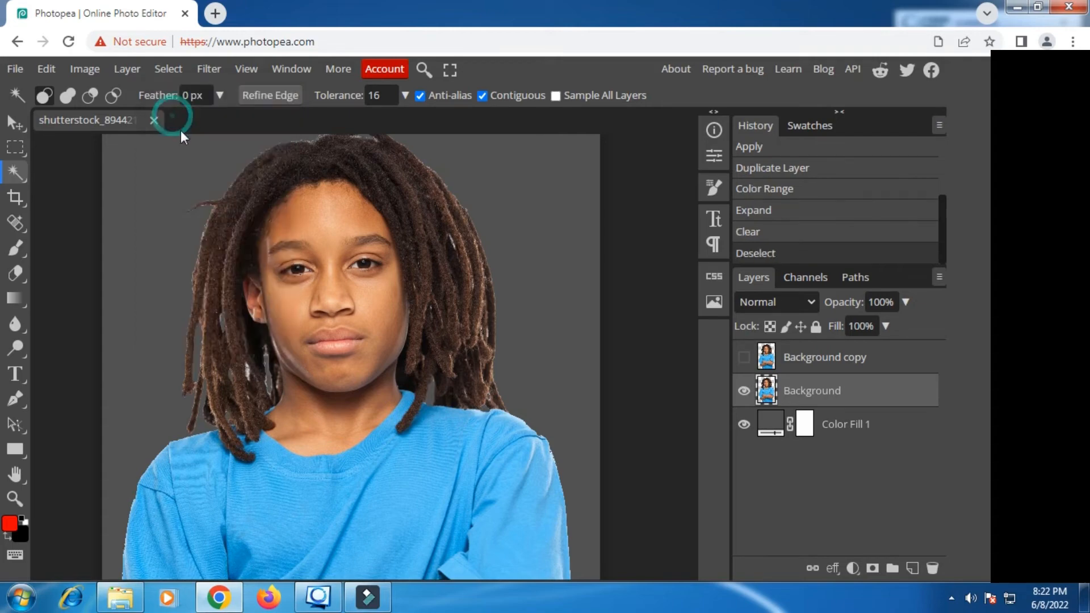
scroll(255, 278, down, 3)
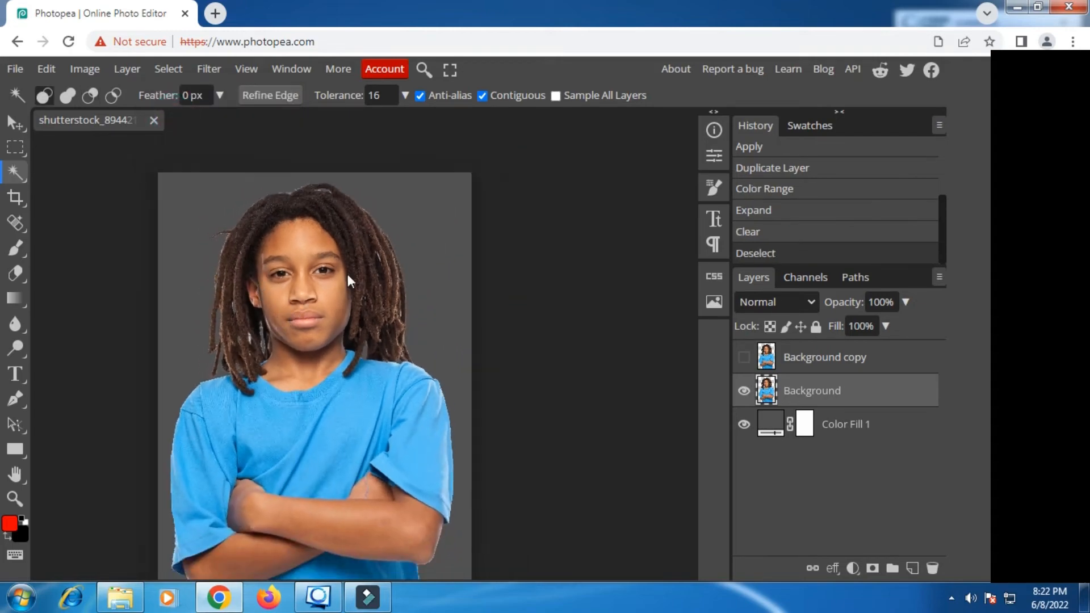
scroll(348, 274, down, 3)
scroll(317, 255, up, 2)
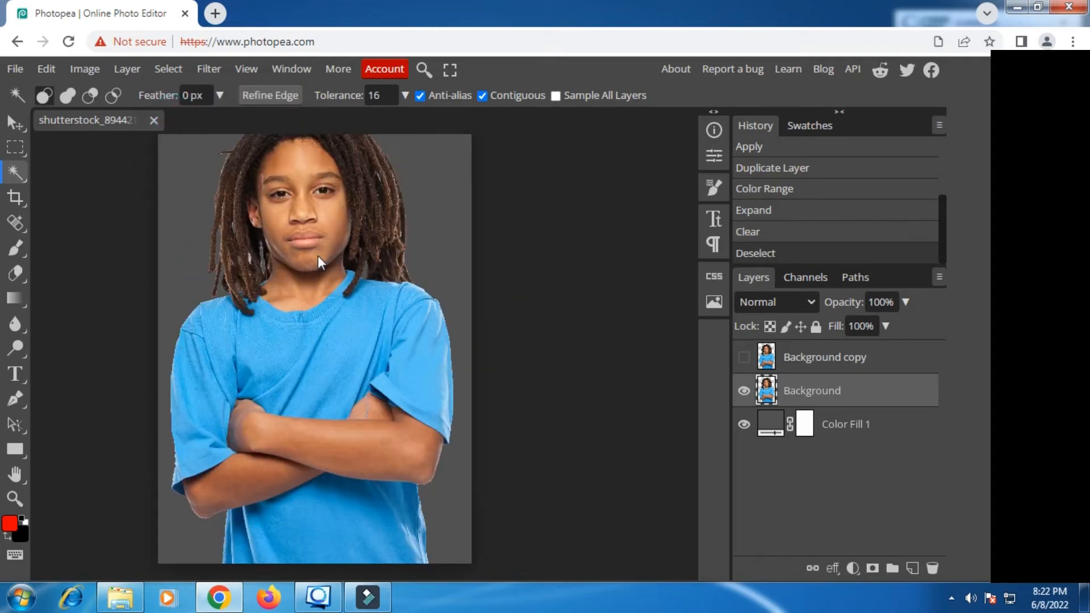
Step: Show the Background copy layer, make it active and switch to the Eraser tool
click(744, 357)
click(795, 361)
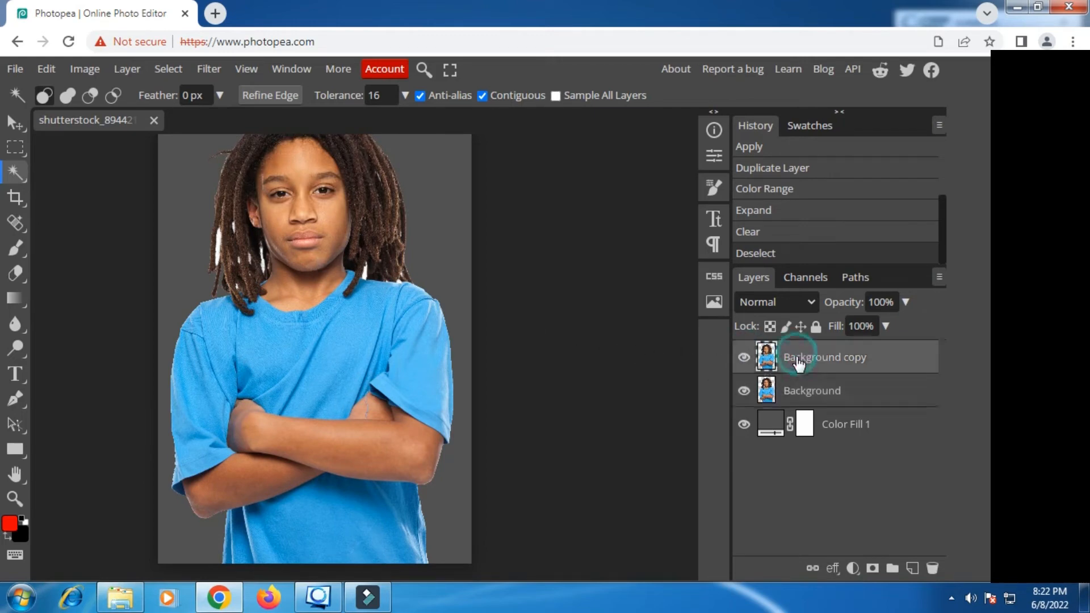
click(15, 273)
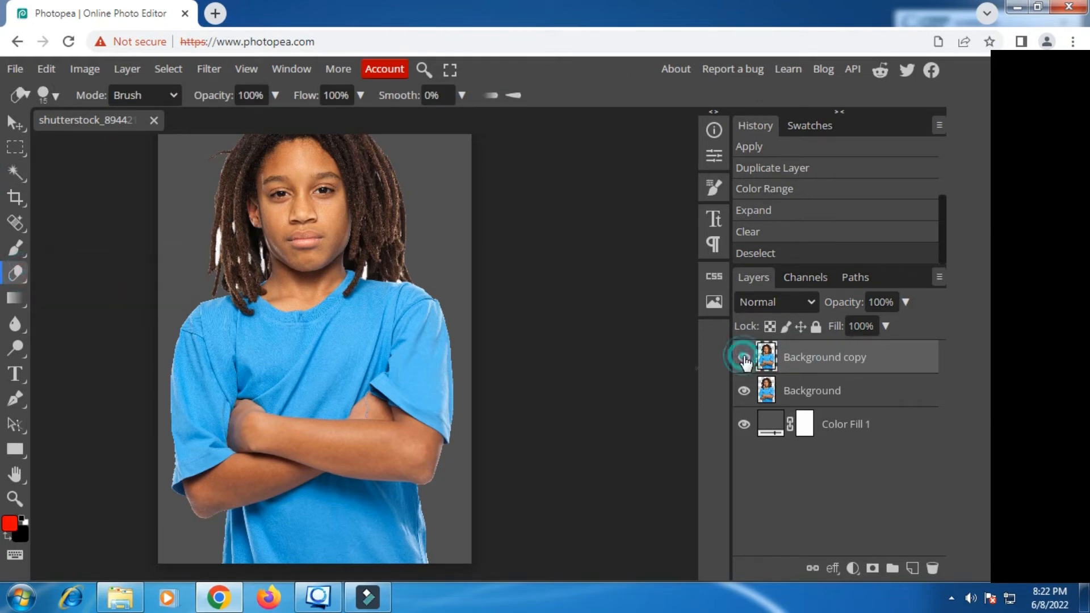
Step: Give the Eraser the soft round 24 px brush preset with 0% hardness and enlarge it to 183 px
scroll(280, 259, up, 2)
scroll(279, 259, up, 1)
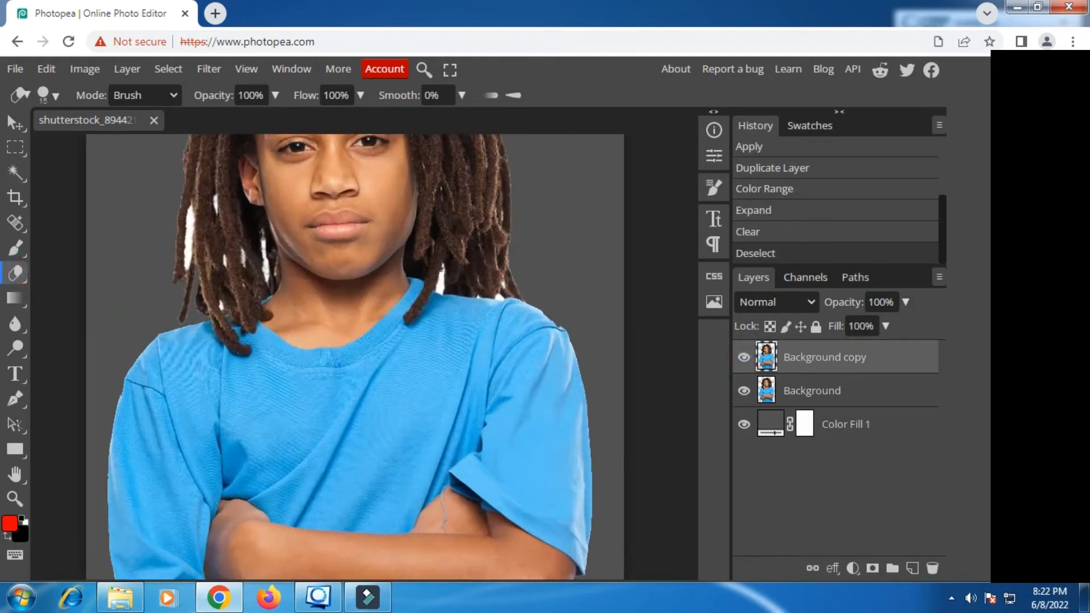
right_click(273, 255)
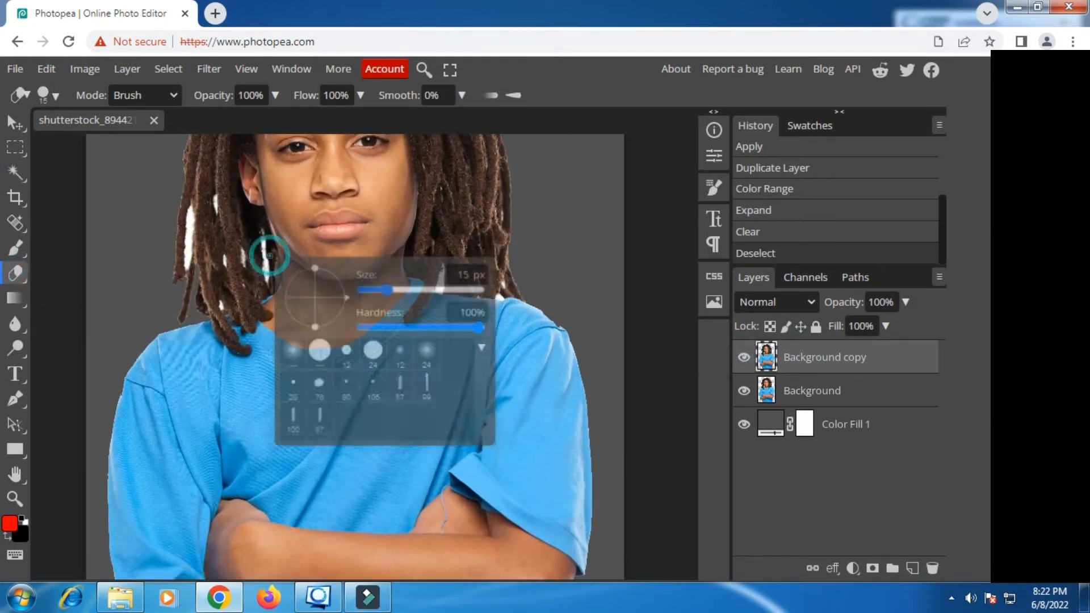
click(381, 355)
click(427, 352)
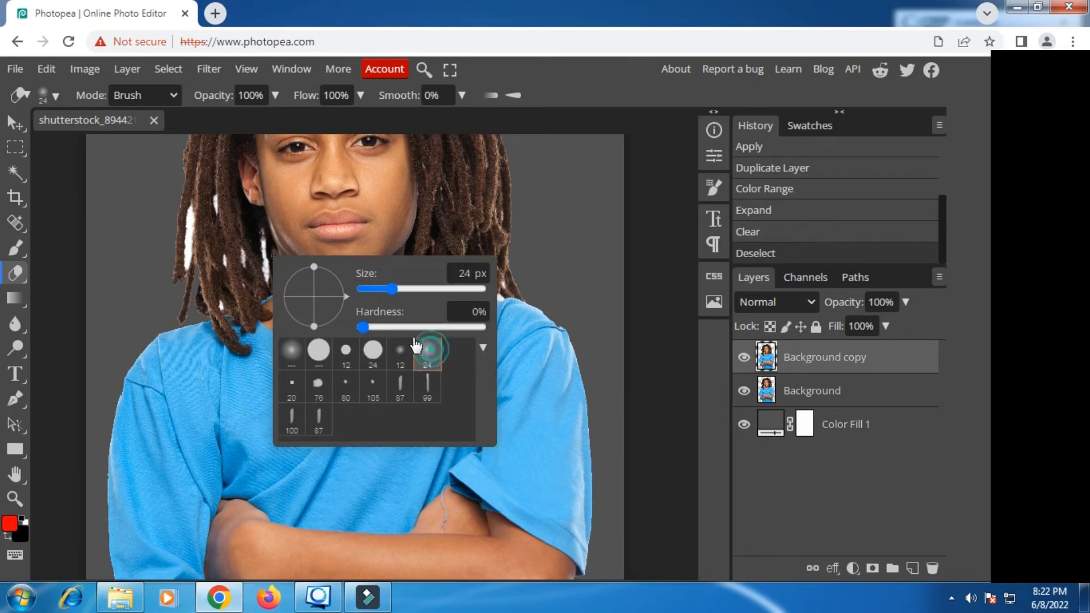
click(401, 291)
drag(413, 289, 425, 289)
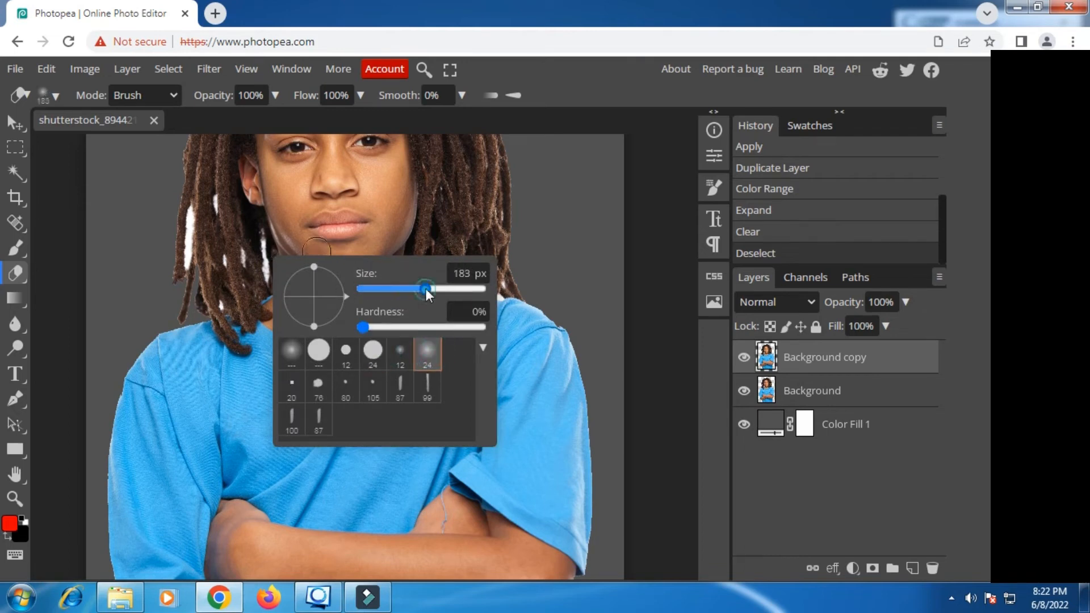
Step: Erase the white gaps in the dreadlocks beside the boy's visible ear on the Background copy layer
click(187, 215)
mouse_move(182, 233)
mouse_down()
mouse_move(179, 256)
mouse_move(190, 205)
mouse_move(237, 263)
mouse_up()
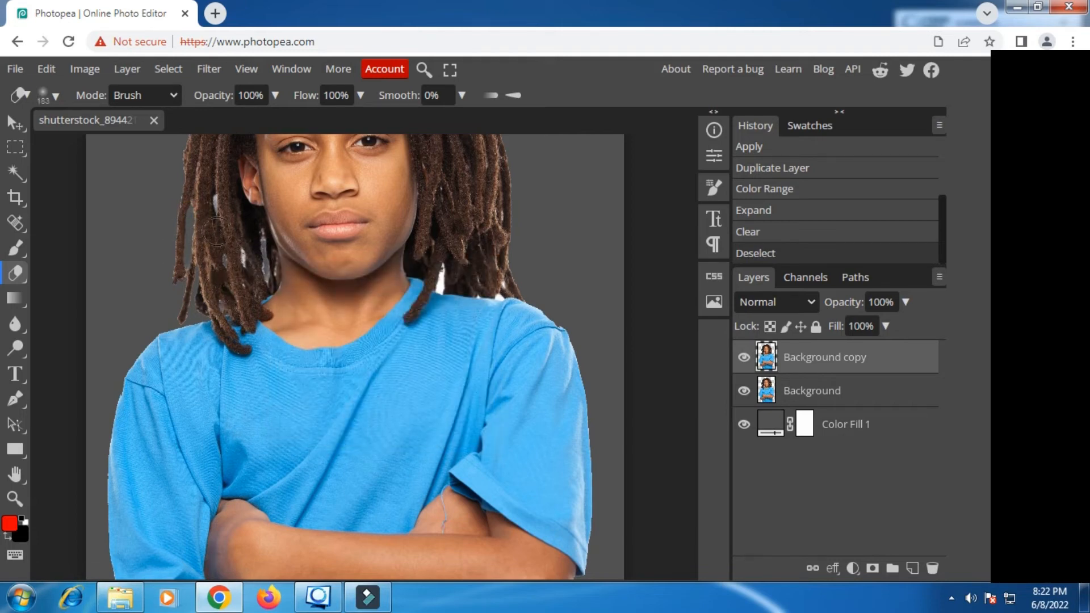
click(248, 256)
click(247, 254)
Step: Erase the white remnants in the dreadlocks on the opposite side of the face and around the crown
key(space)
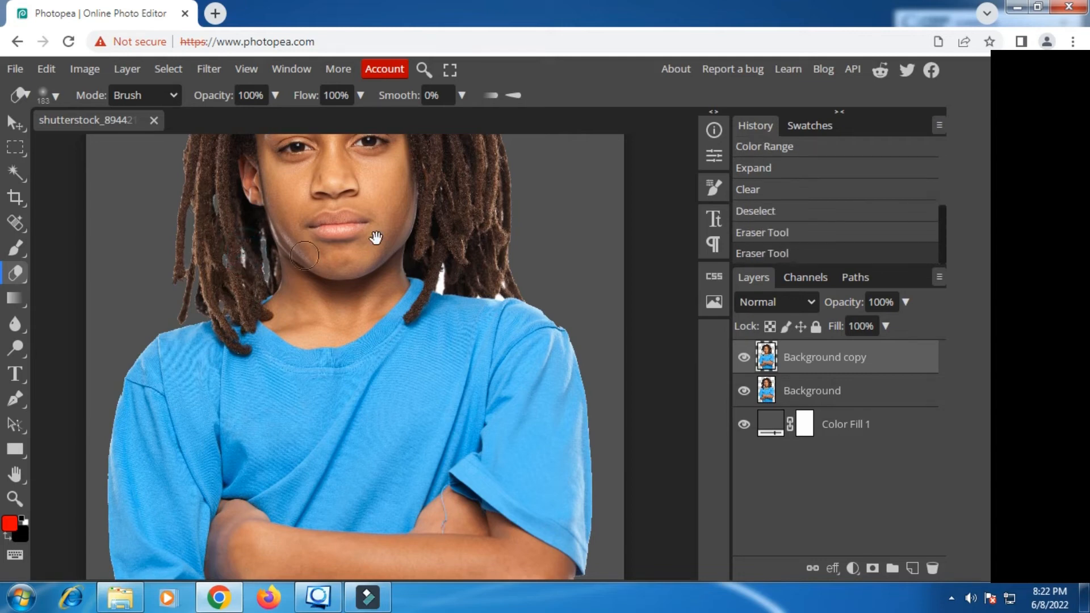
drag(374, 238, 296, 270)
drag(361, 292, 425, 318)
click(396, 200)
scroll(385, 190, up, 1)
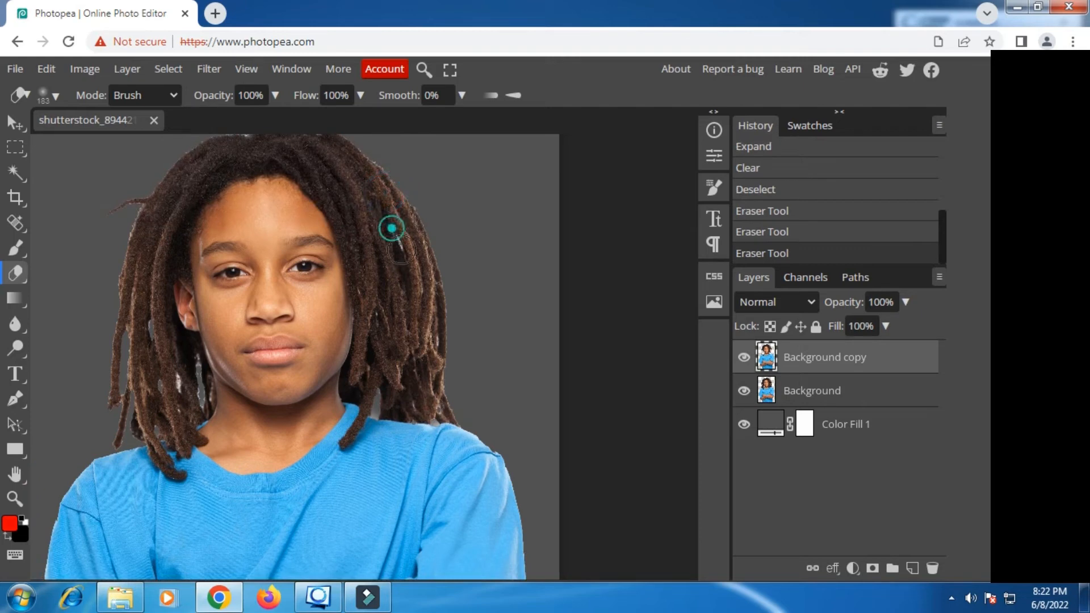
click(389, 228)
scroll(377, 236, up, 3)
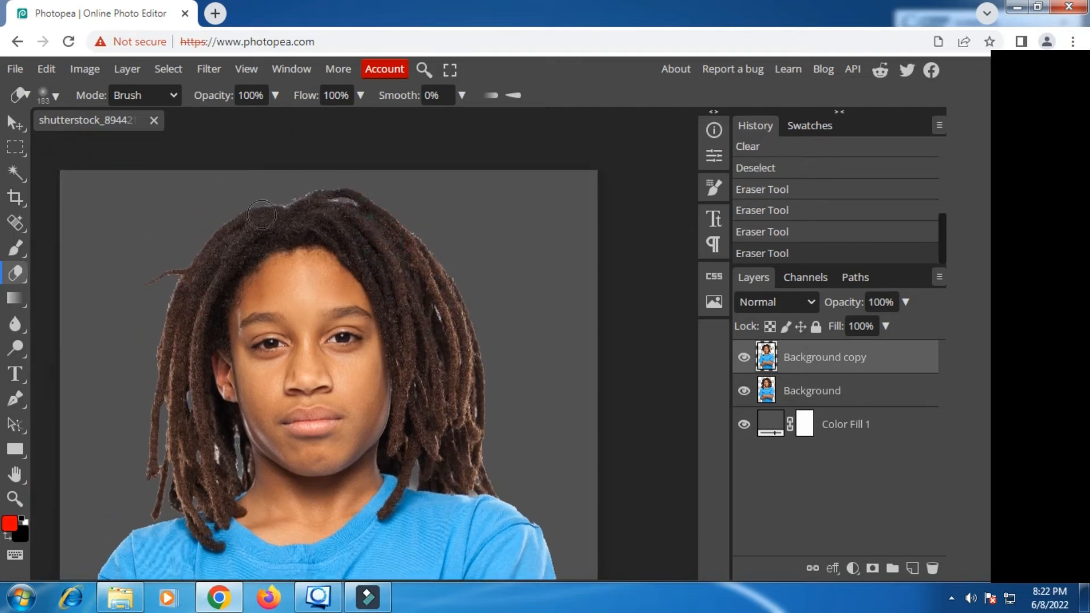
click(261, 215)
click(435, 313)
scroll(349, 324, down, 1)
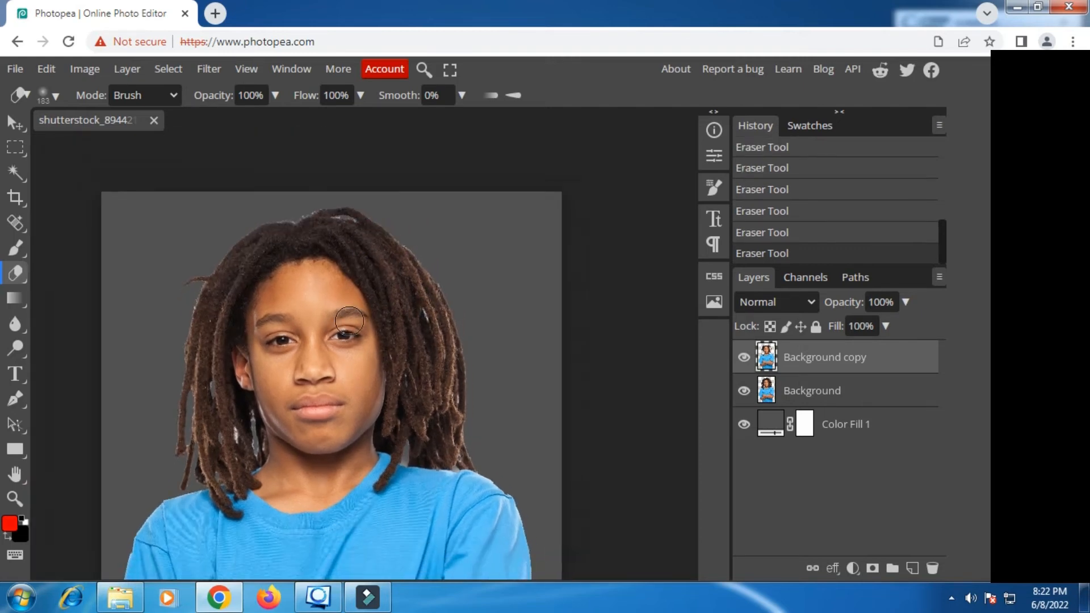
scroll(349, 321, down, 1)
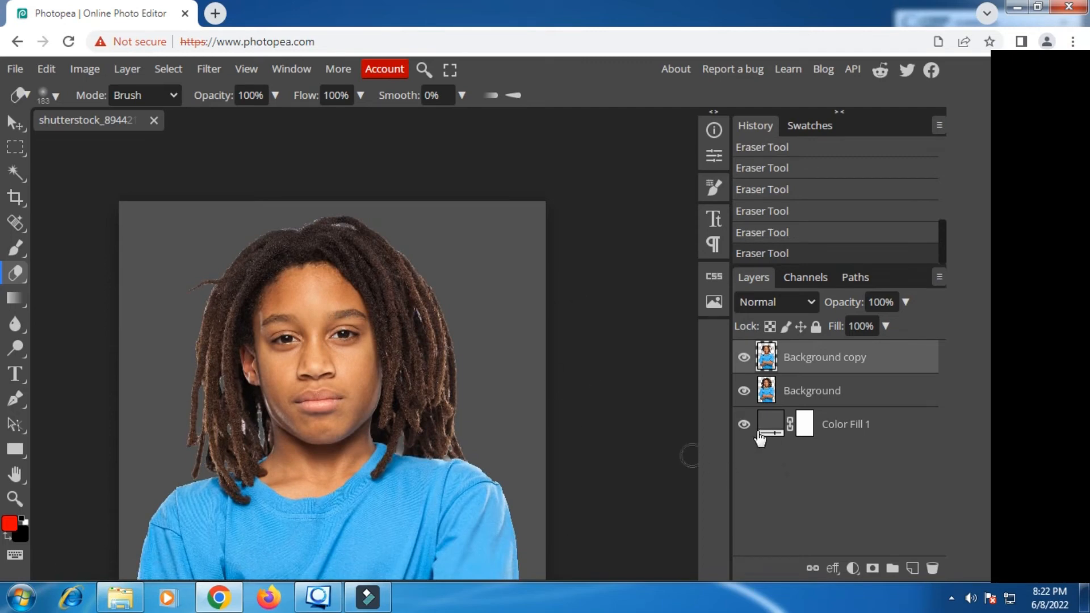
Step: Merge the Background copy layer down into Background and check the cutout by toggling Color Fill 1's visibility off and on
right_click(794, 363)
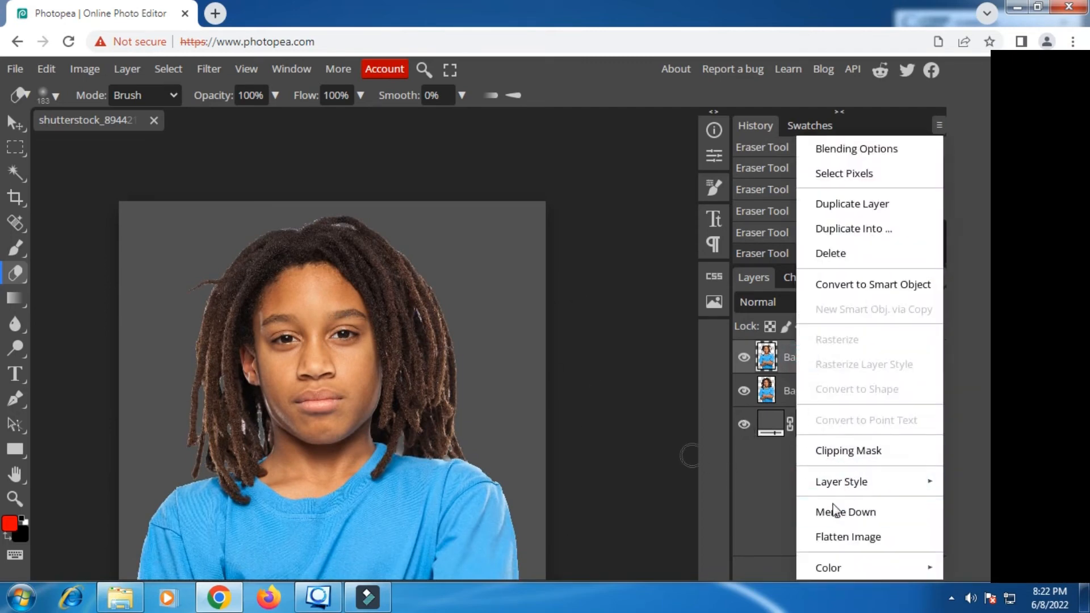
click(852, 513)
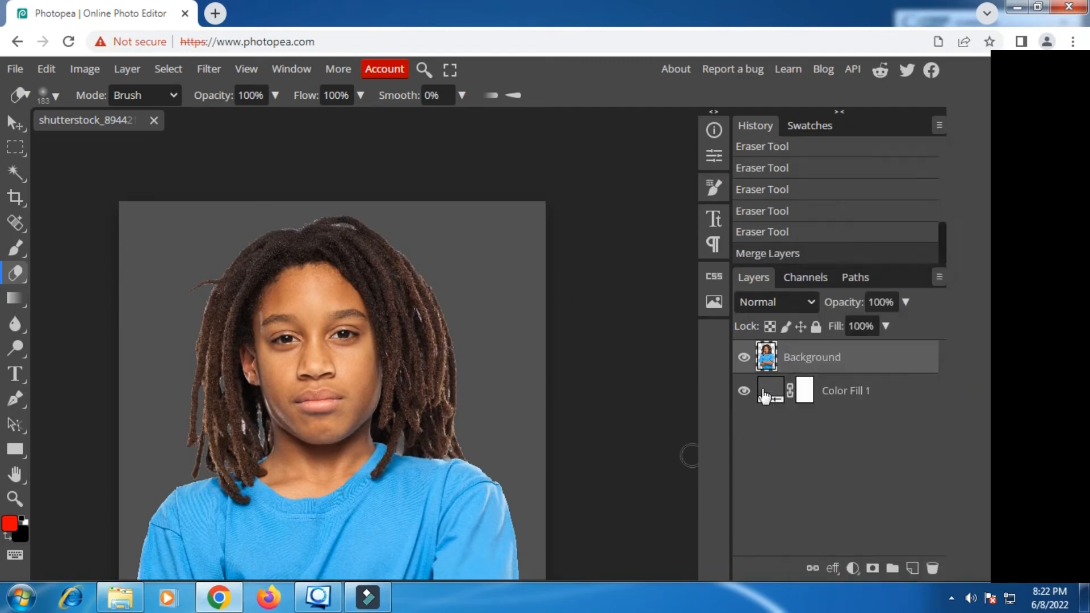
click(744, 390)
click(744, 391)
scroll(662, 355, down, 3)
Step: Enlarge the canvas with the Crop tool, extending the frame slightly beyond both sides of the image and further above the head
click(843, 399)
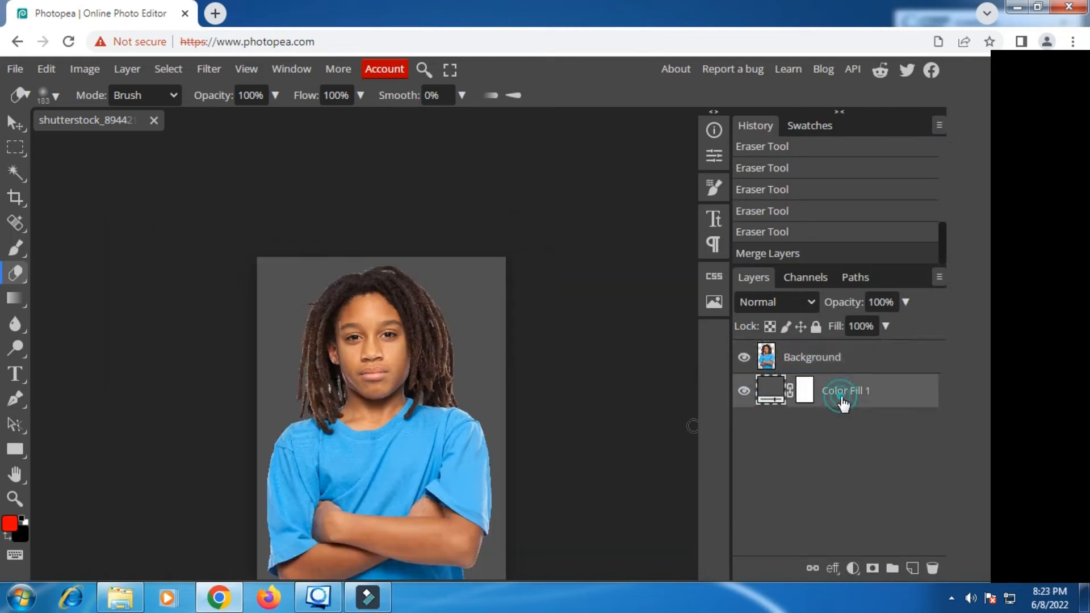
scroll(471, 358, down, 2)
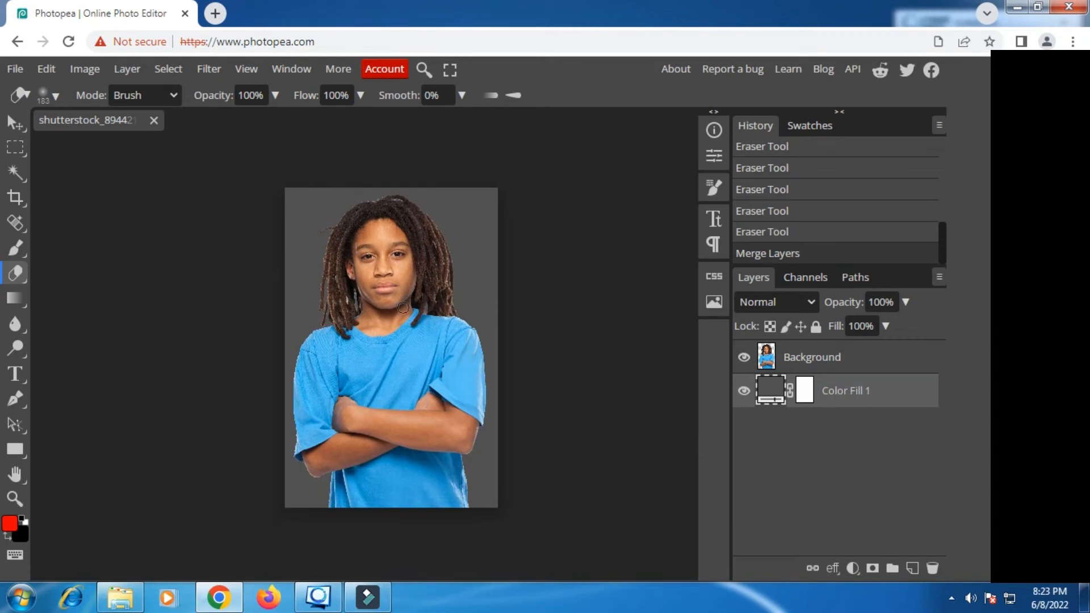
click(15, 197)
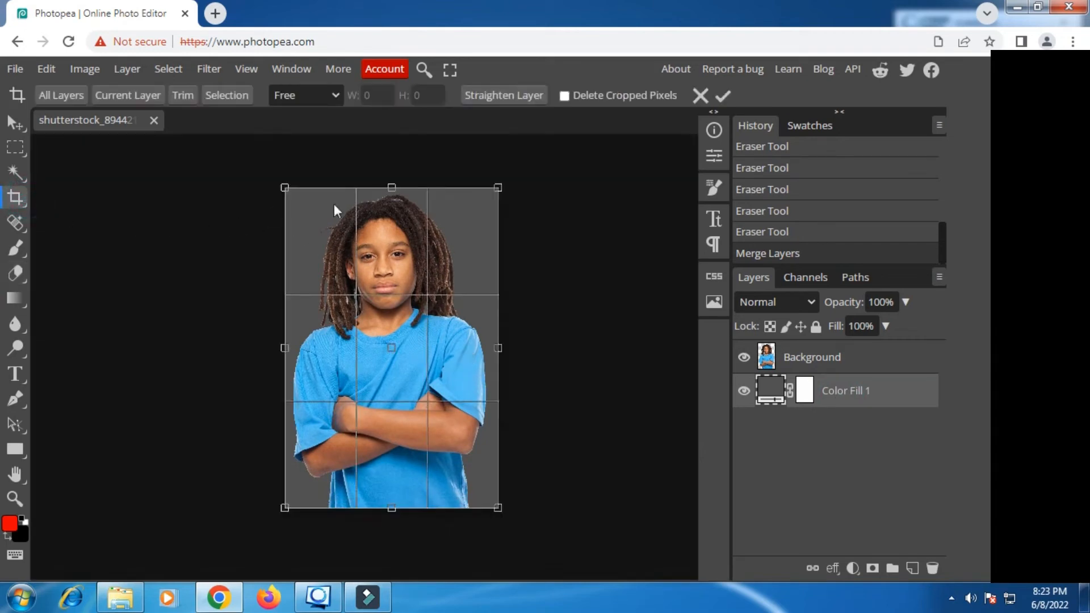
drag(499, 344, 529, 347)
drag(282, 346, 247, 331)
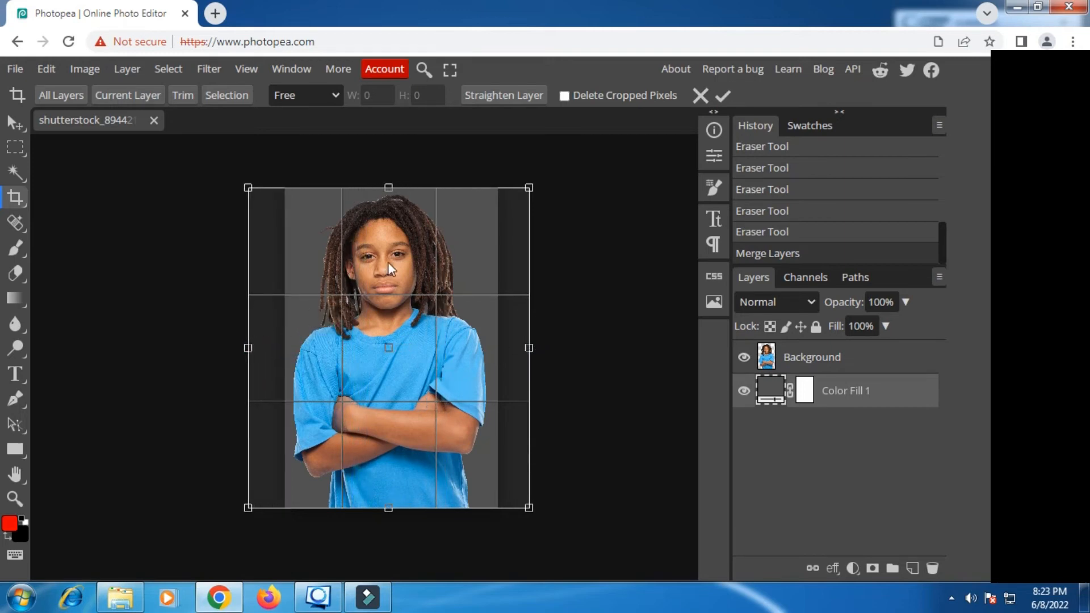
scroll(388, 263, up, 3)
drag(388, 347, 388, 256)
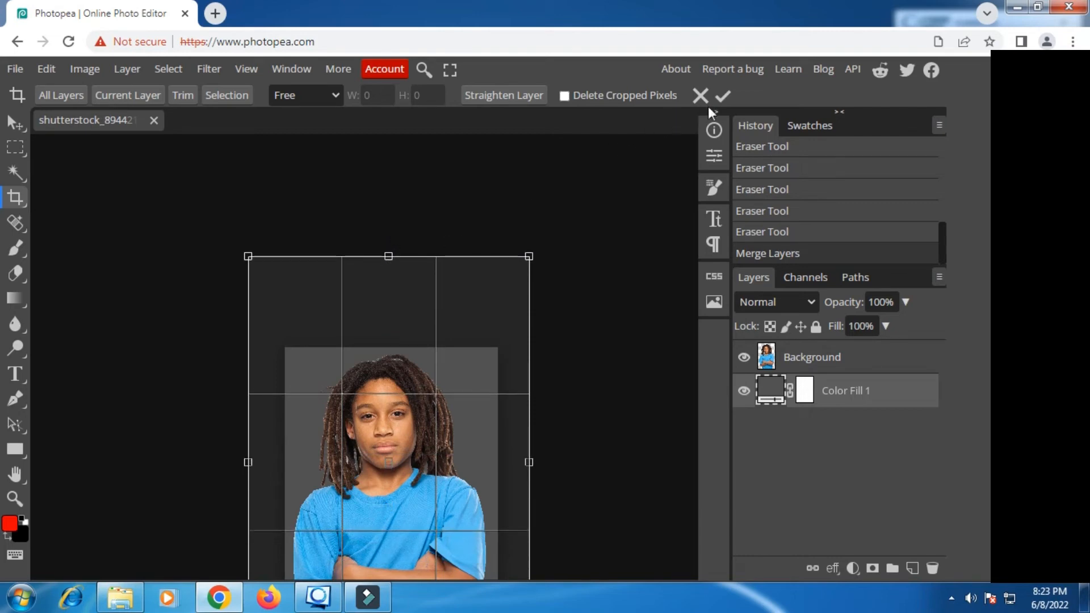
click(719, 97)
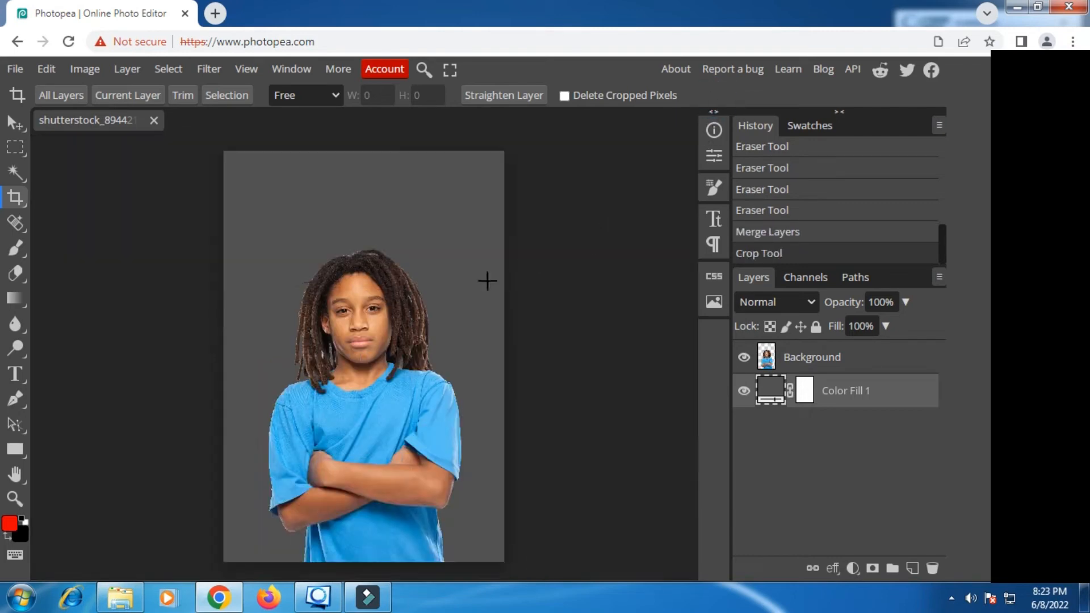
Step: Open Magic Cut on the Background layer and clear its default foreground and background markings
click(797, 359)
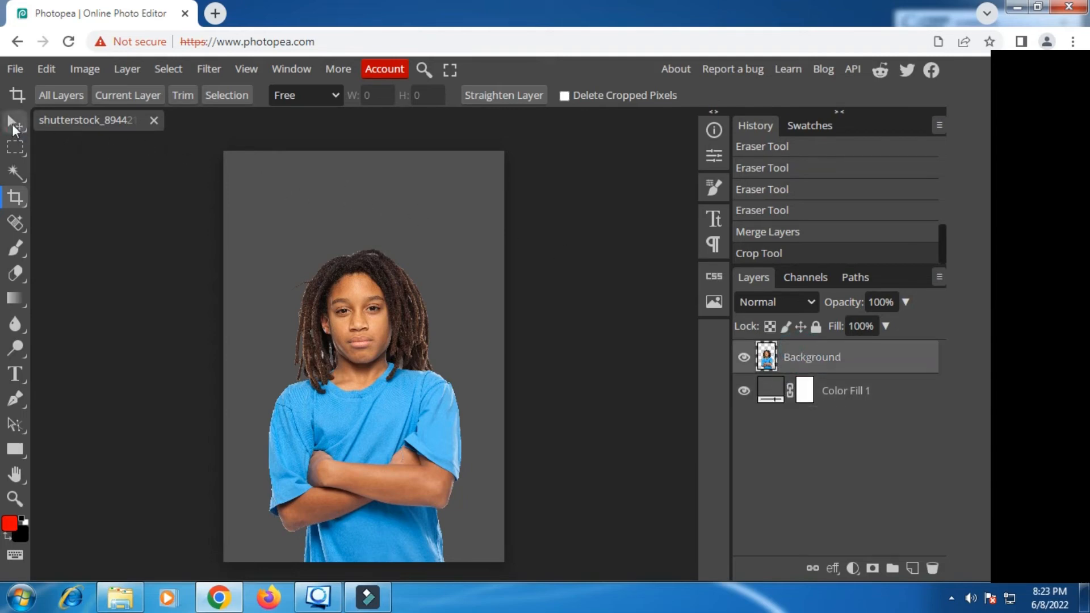
click(15, 122)
click(63, 118)
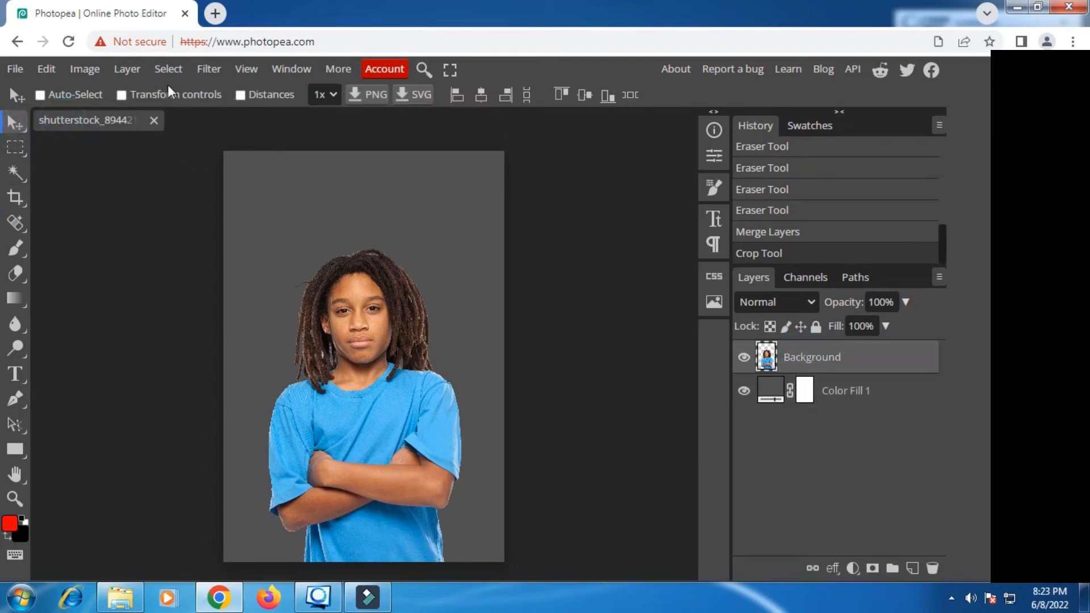
click(168, 69)
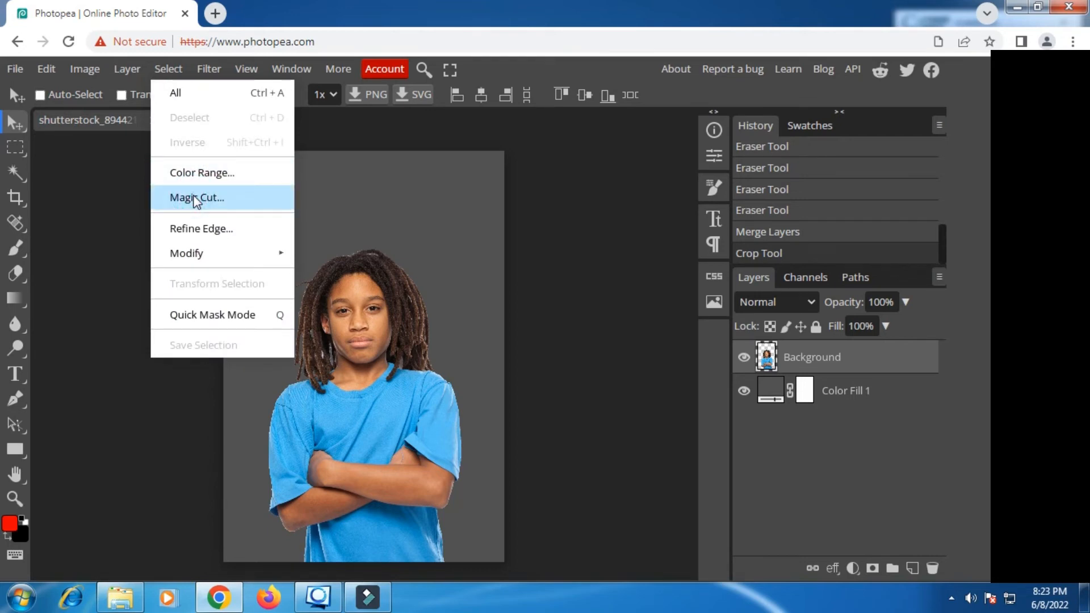
click(196, 199)
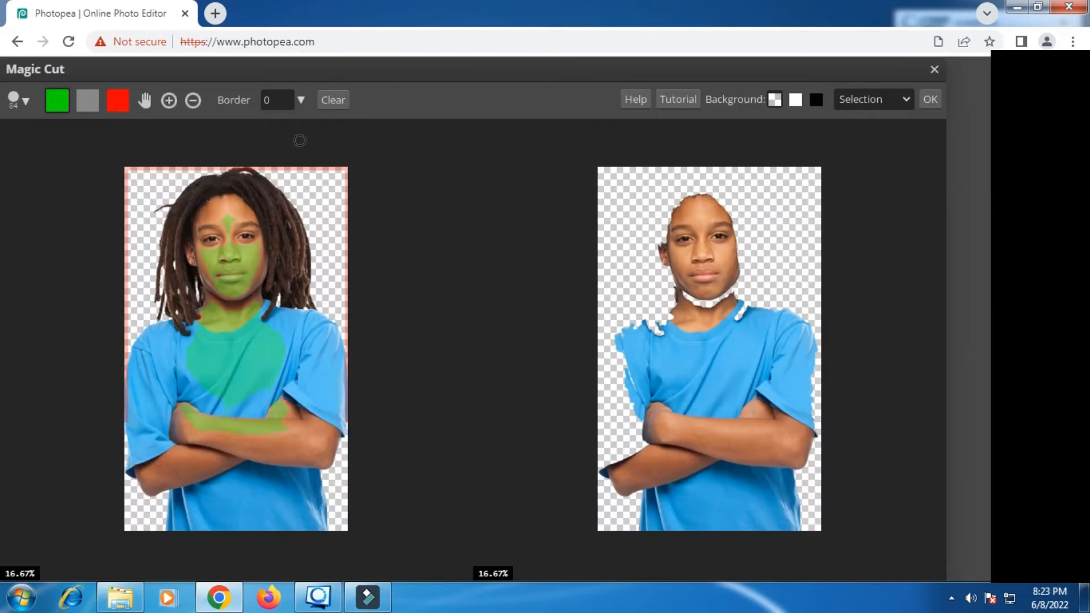
click(343, 101)
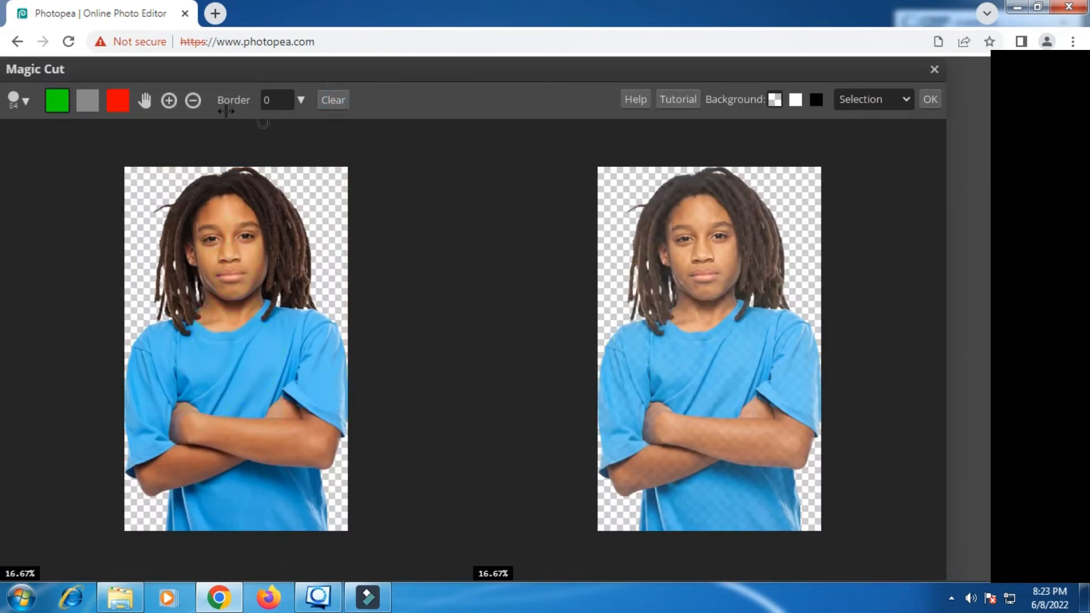
Step: Mark the face and dreadlocks as foreground and the shirt and arms as background, and output the Magic Cut as a new layer
click(59, 108)
mouse_move(194, 191)
mouse_down()
mouse_move(180, 225)
mouse_move(194, 247)
mouse_move(262, 257)
mouse_move(295, 279)
mouse_move(255, 280)
mouse_move(229, 313)
mouse_move(181, 279)
mouse_up()
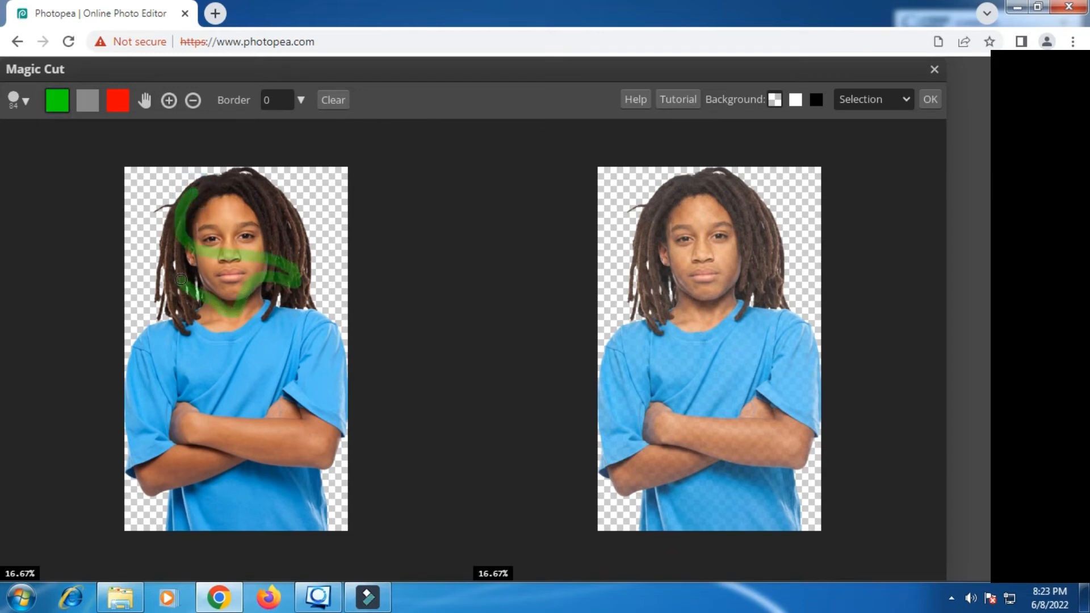
click(117, 108)
mouse_move(140, 340)
mouse_down()
mouse_move(173, 363)
mouse_move(258, 366)
mouse_move(324, 400)
mouse_move(306, 430)
mouse_move(253, 441)
mouse_move(188, 489)
mouse_move(194, 500)
mouse_move(260, 503)
mouse_up()
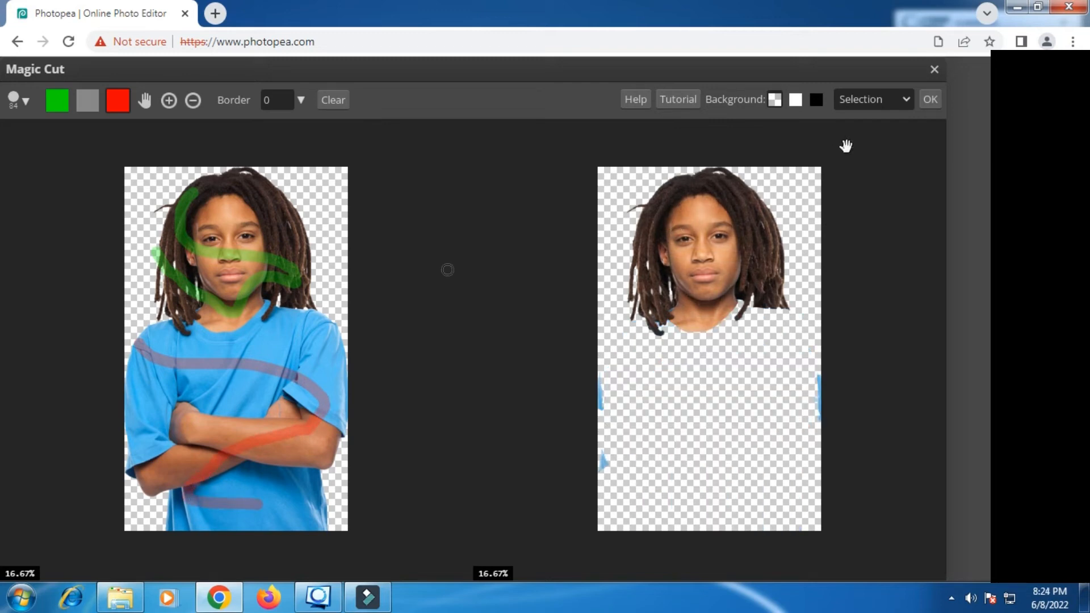
click(902, 100)
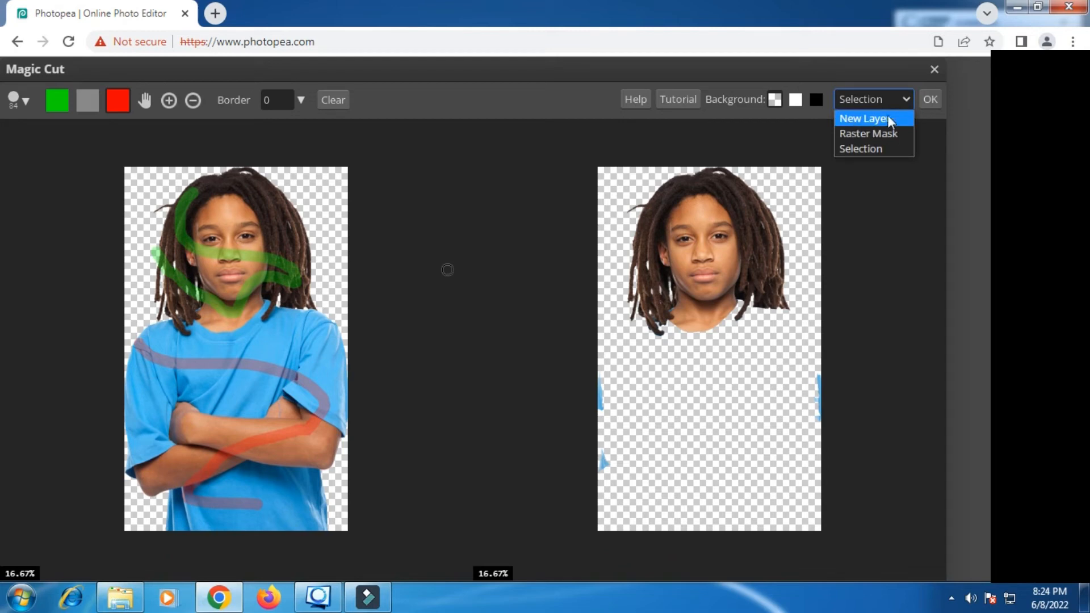
click(890, 120)
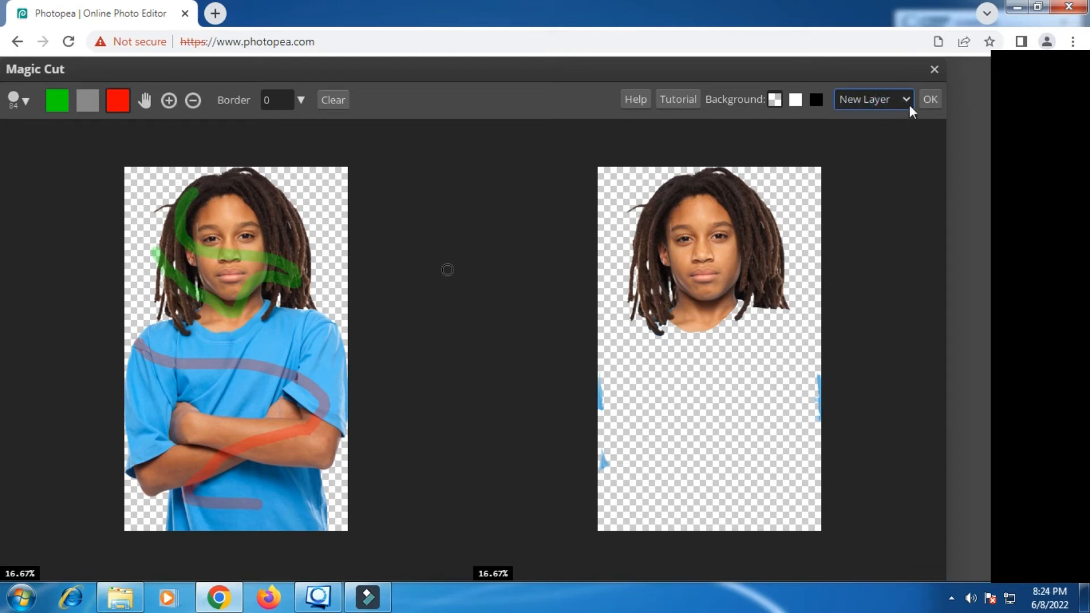
click(931, 99)
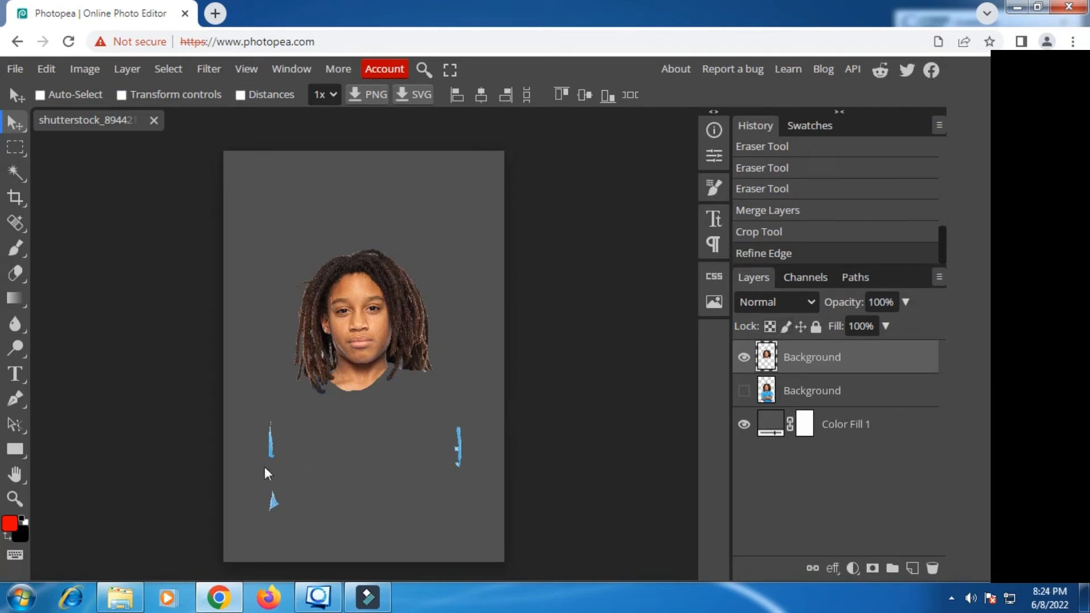
Step: Erase the blue shirt remnants from the head layer using a larger hard round eraser with 100% hardness
click(23, 272)
right_click(218, 360)
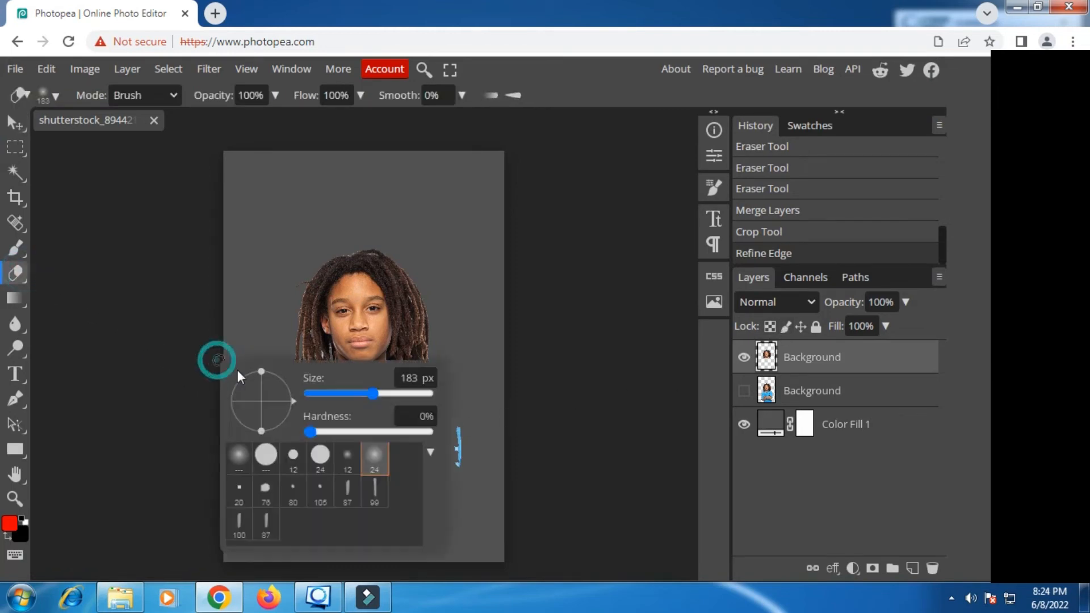
click(277, 463)
click(387, 394)
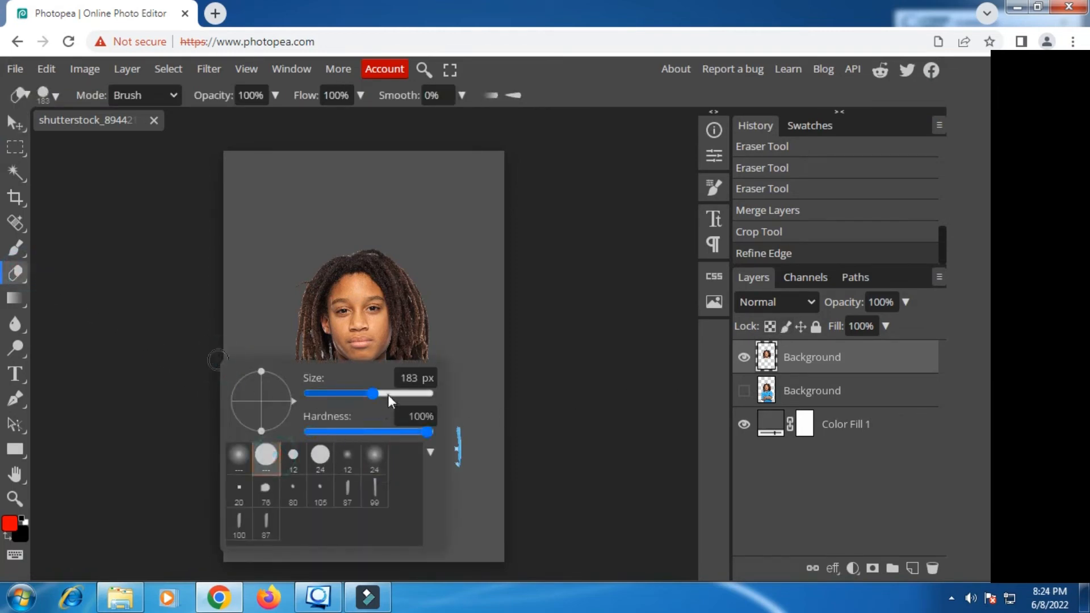
click(236, 341)
drag(265, 430, 275, 503)
drag(473, 422, 470, 482)
scroll(463, 482, down, 2)
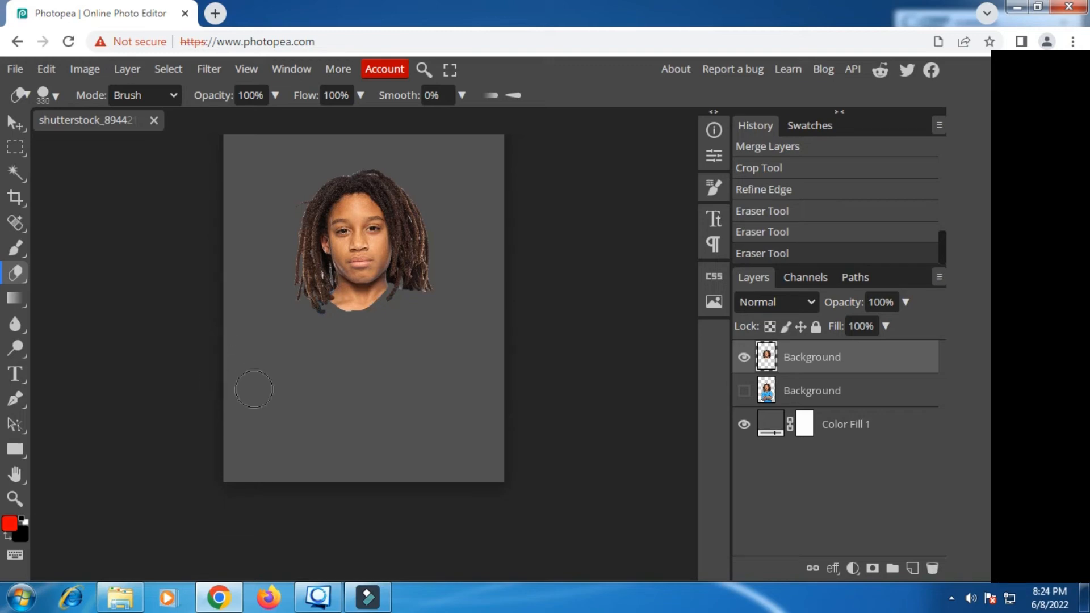
click(391, 378)
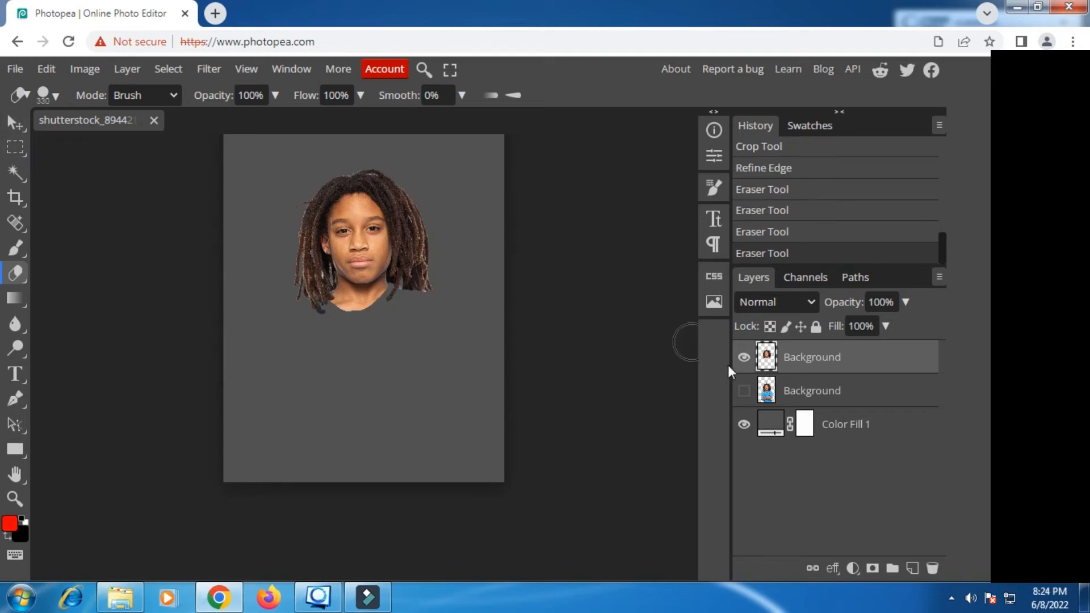
Step: Scale the head layer to 131% over the visible full-body layer and move it up to fit the shirt's neckline
click(745, 391)
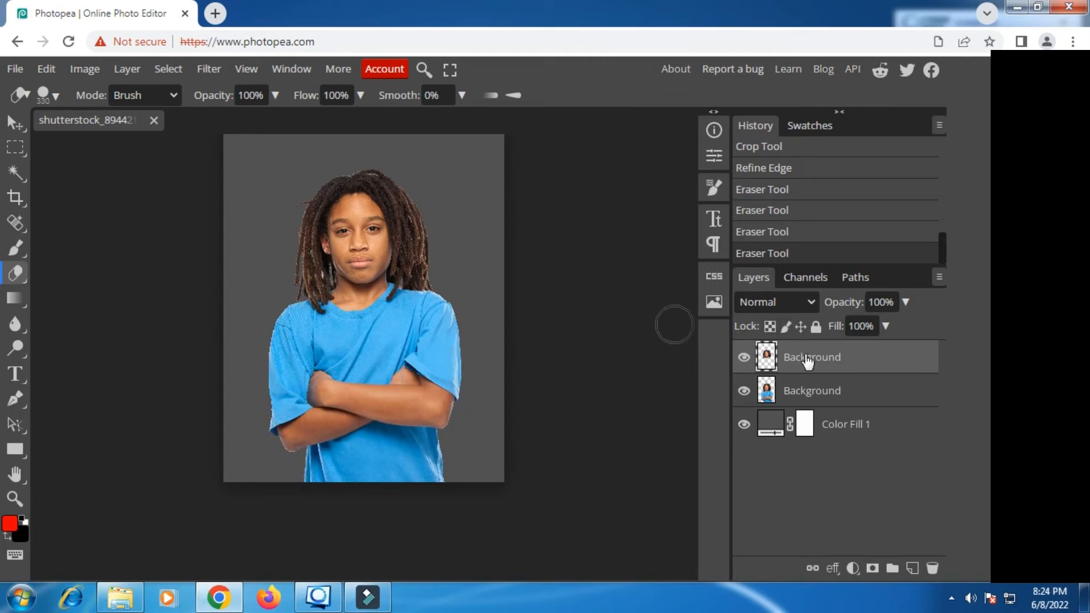
click(15, 148)
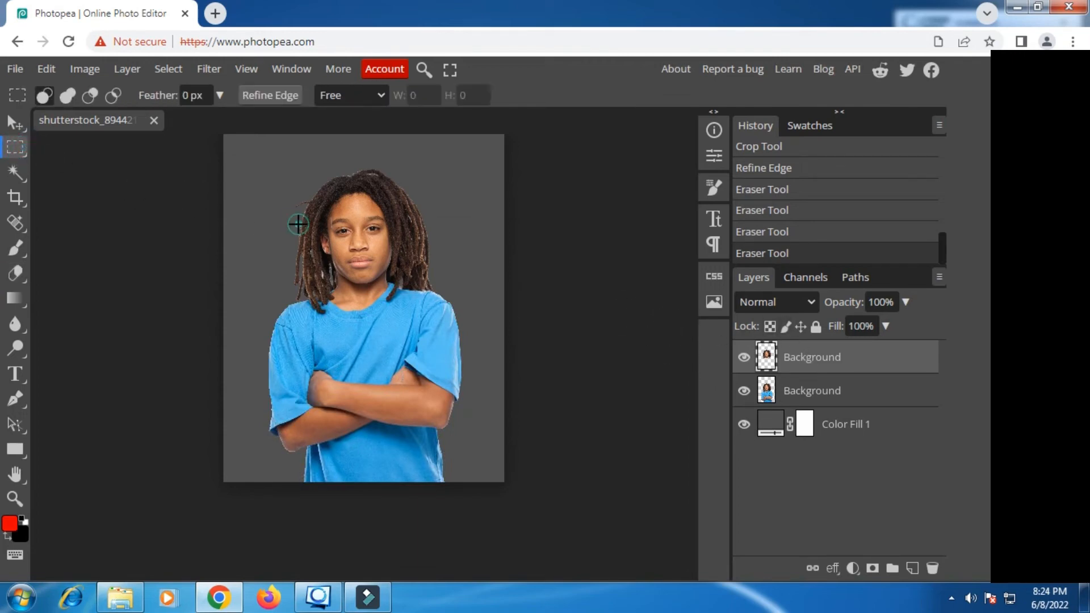
right_click(298, 224)
click(366, 455)
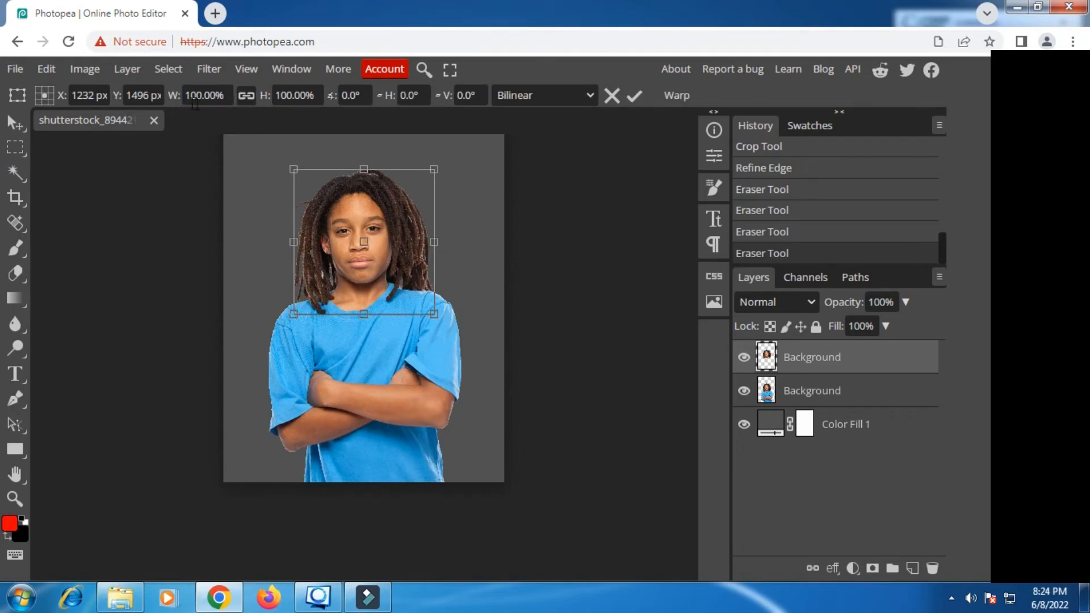
drag(172, 98, 198, 95)
scroll(372, 171, up, 2)
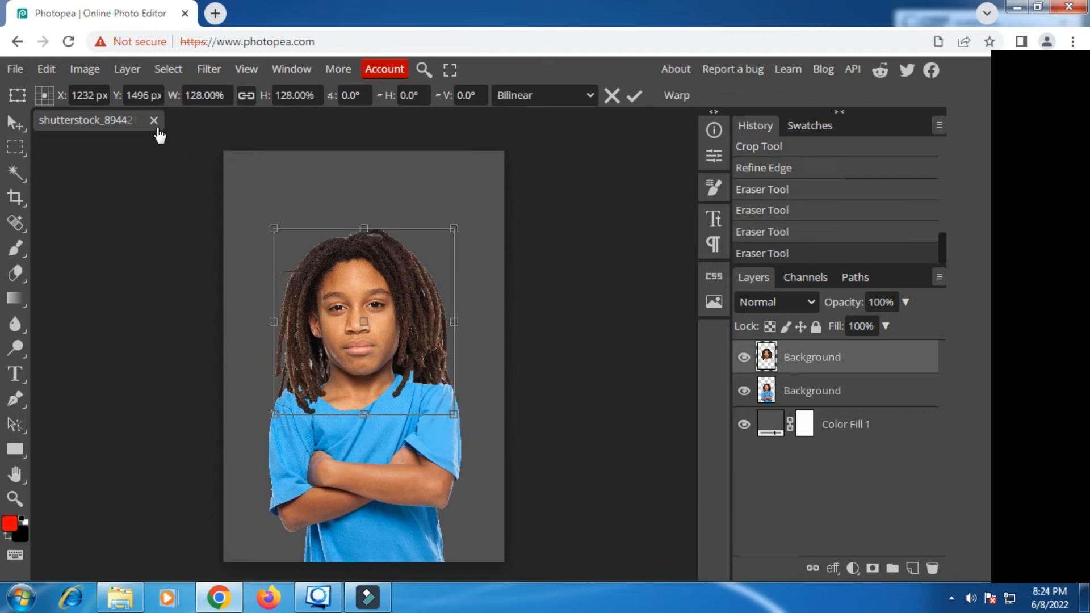
drag(170, 97, 171, 100)
click(634, 96)
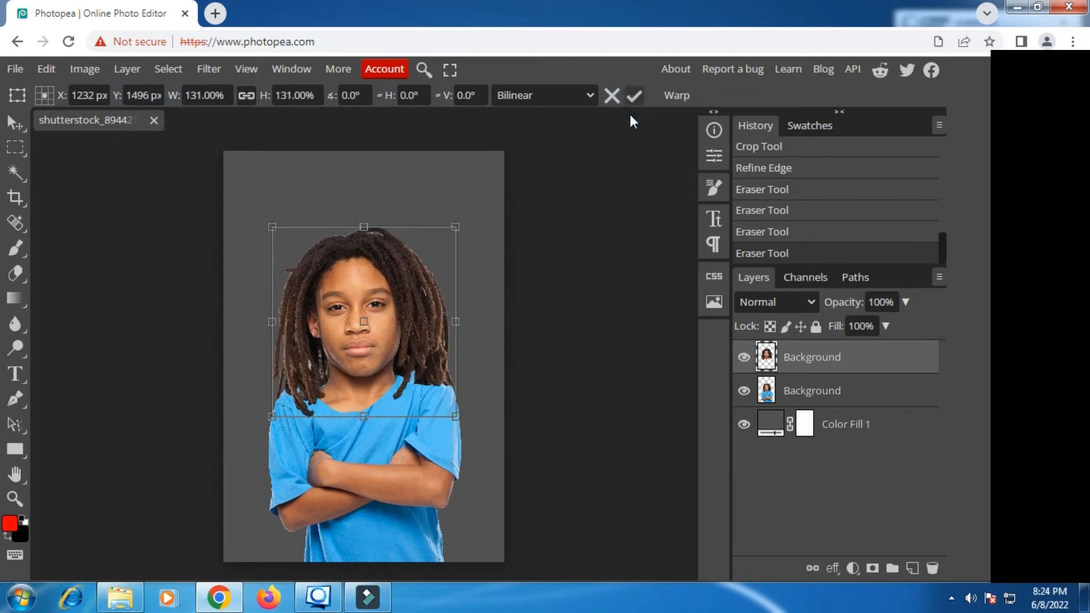
click(15, 122)
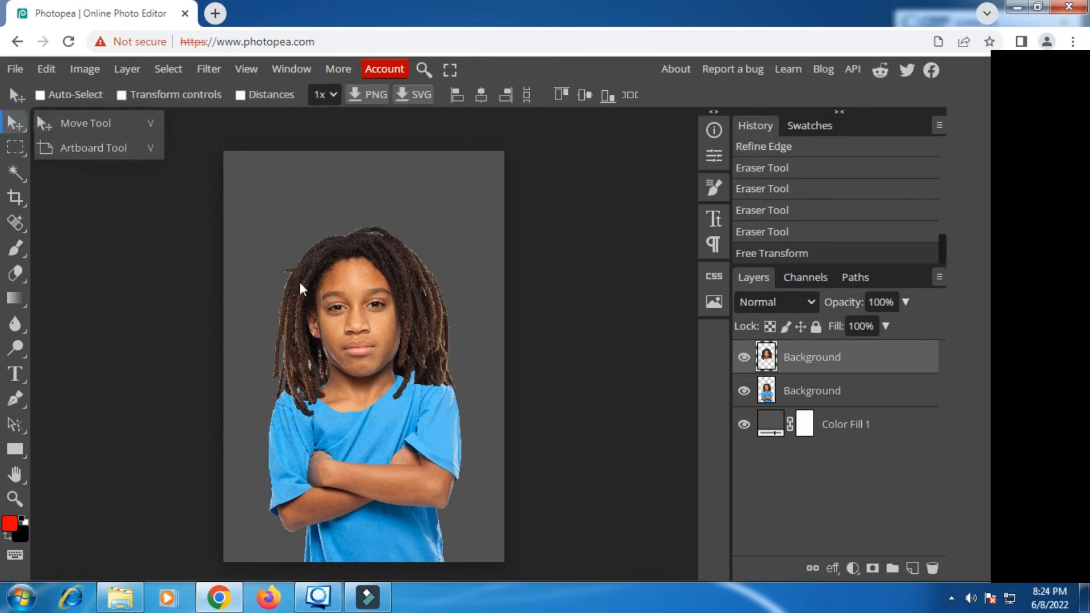
mouse_move(358, 322)
mouse_down()
mouse_move(357, 278)
mouse_move(356, 305)
mouse_up()
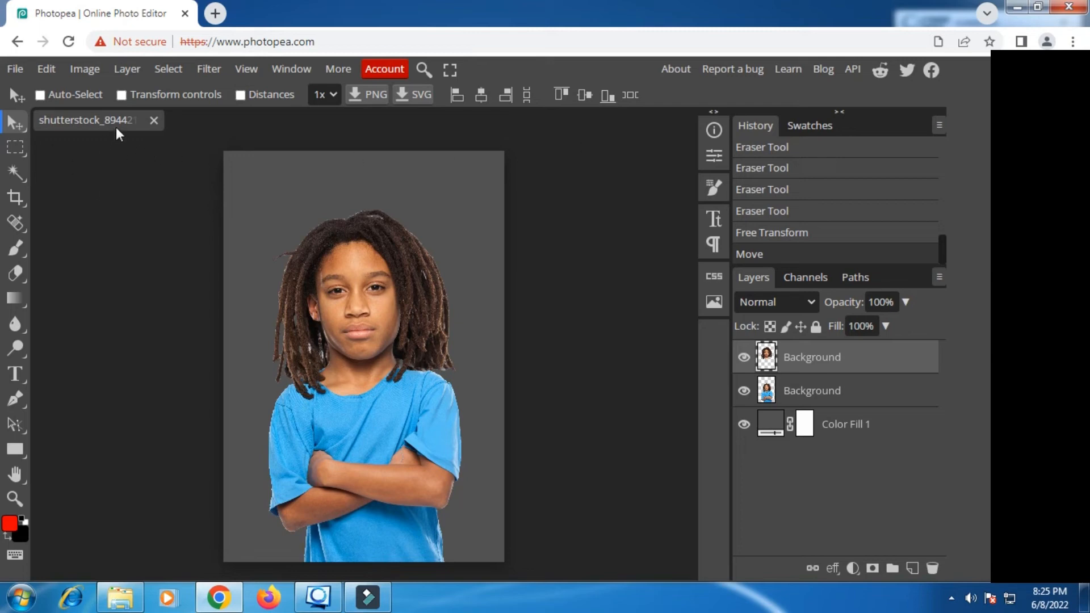
Step: Open Liquify on the enlarged head layer and show the background at opacity 100
click(214, 70)
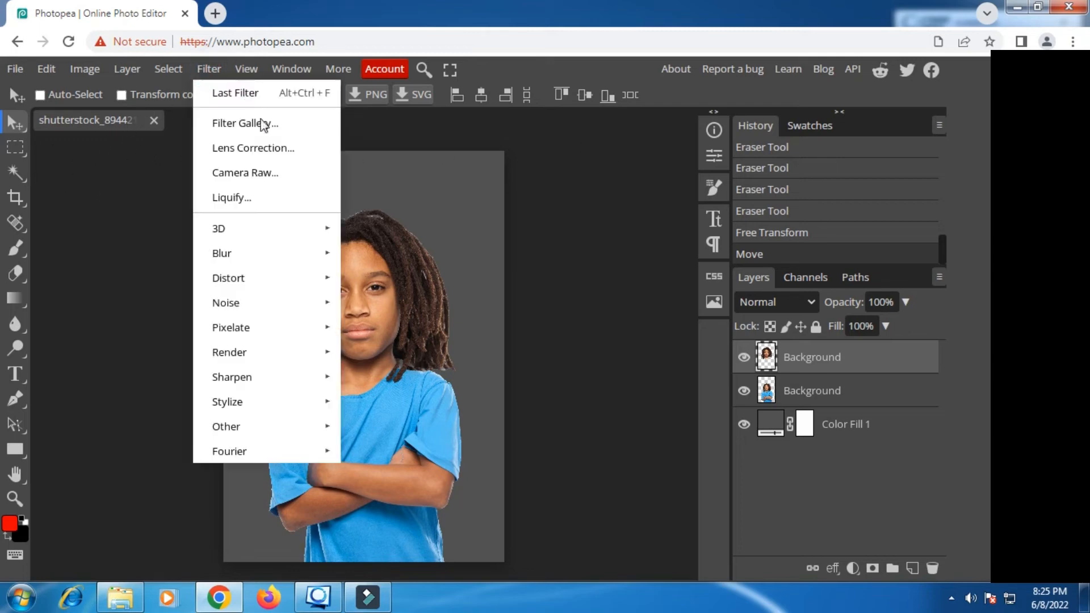
click(256, 199)
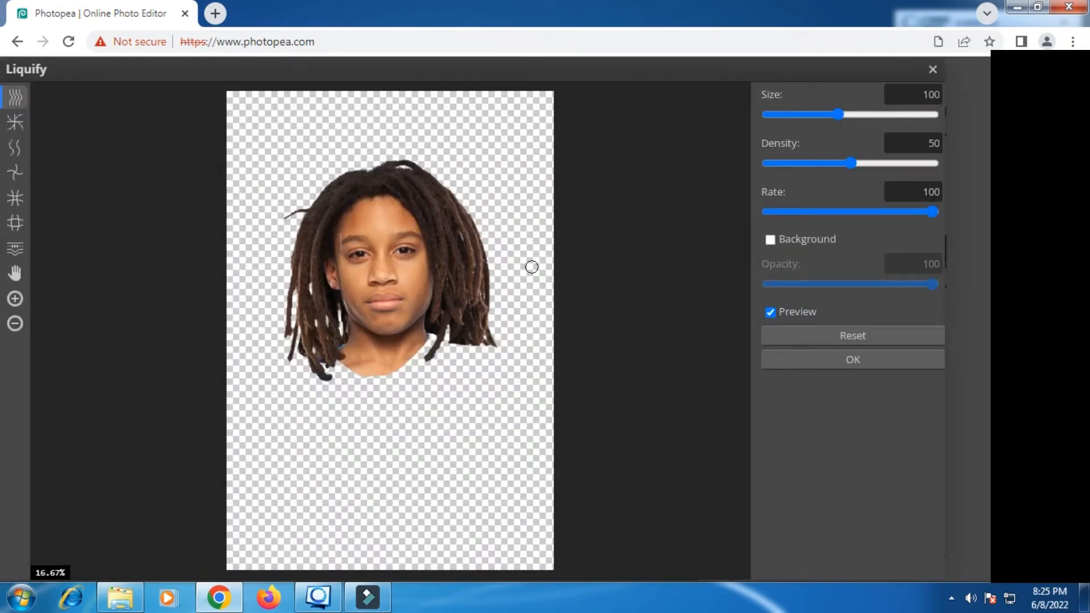
click(773, 243)
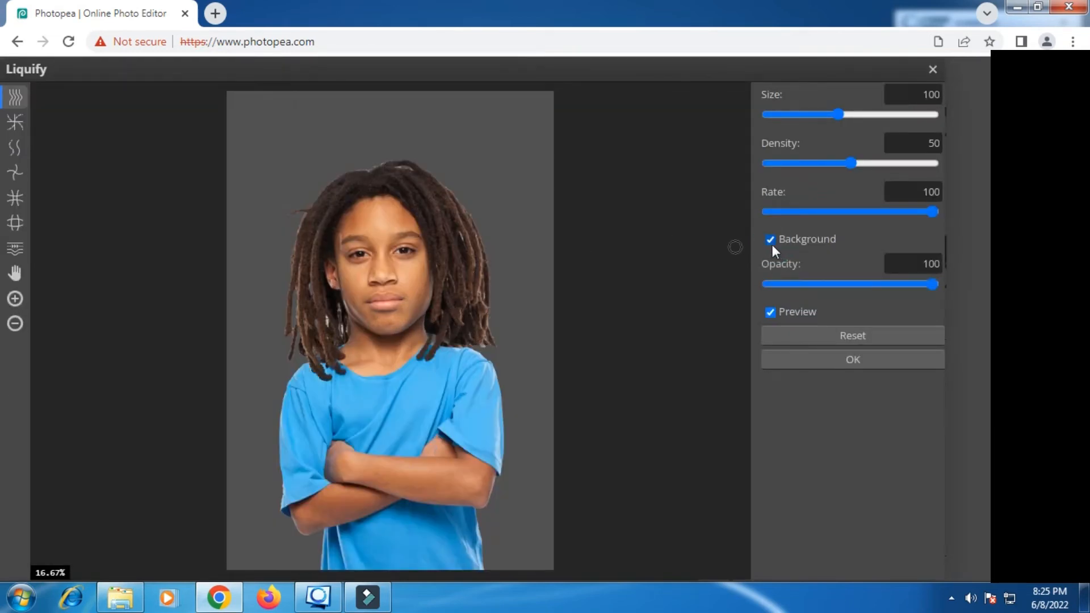
click(863, 284)
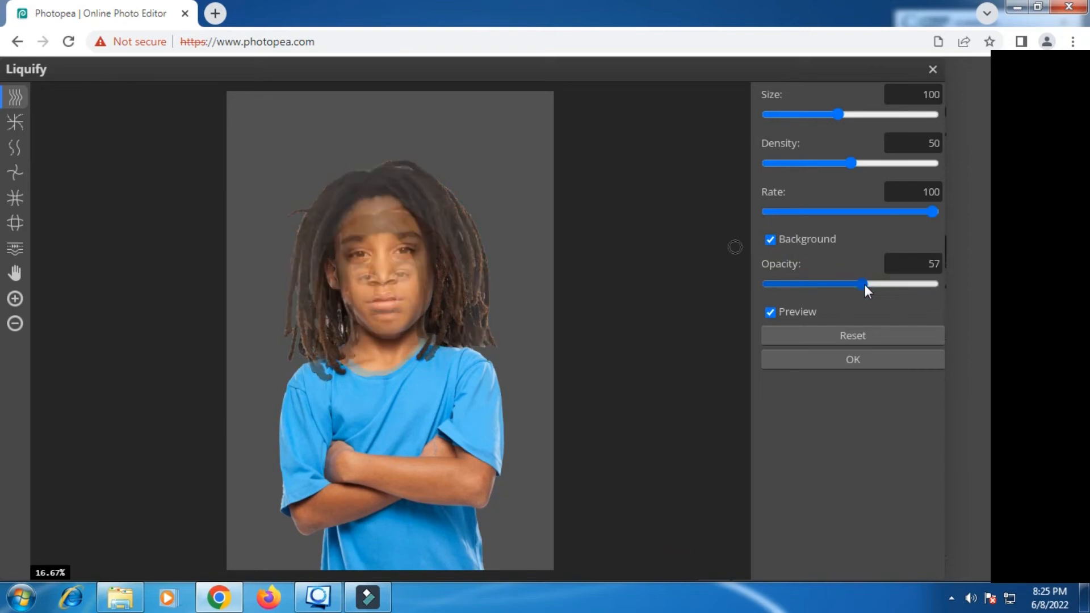
click(940, 285)
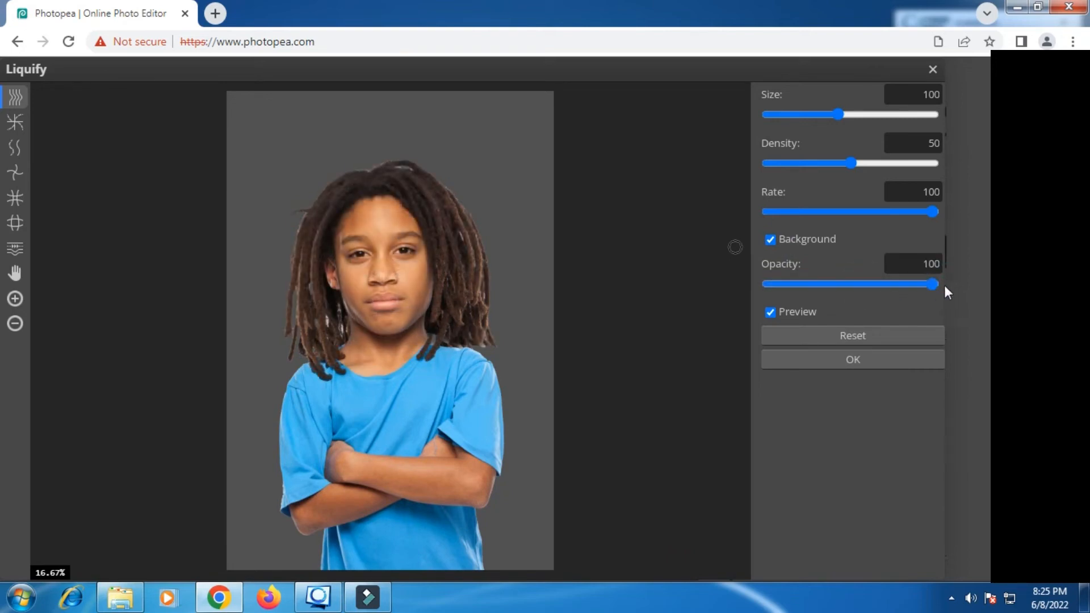
click(936, 285)
Step: Push the dreadlock tips on both sides of the neck over the original ones, using a Liquify brush of size 357
click(15, 122)
scroll(470, 346, up, 1)
key(w)
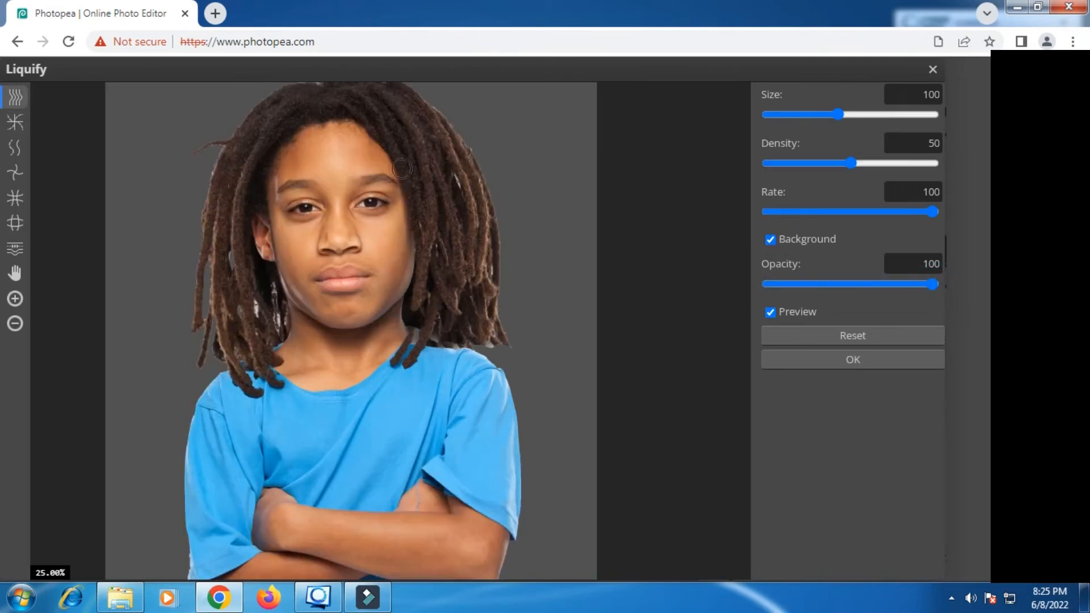
click(863, 115)
click(880, 115)
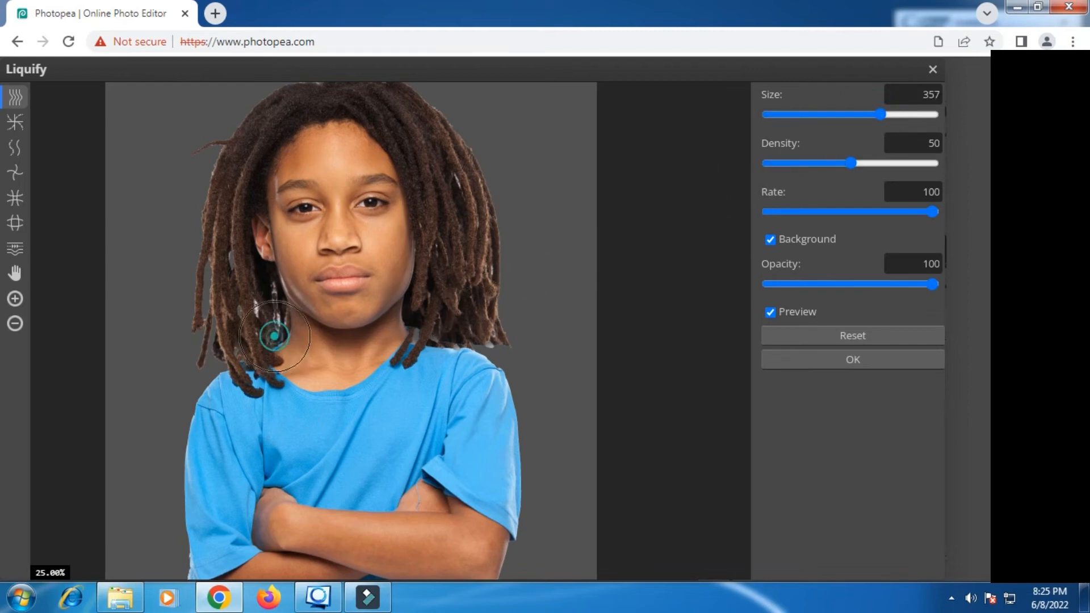
drag(274, 335, 274, 365)
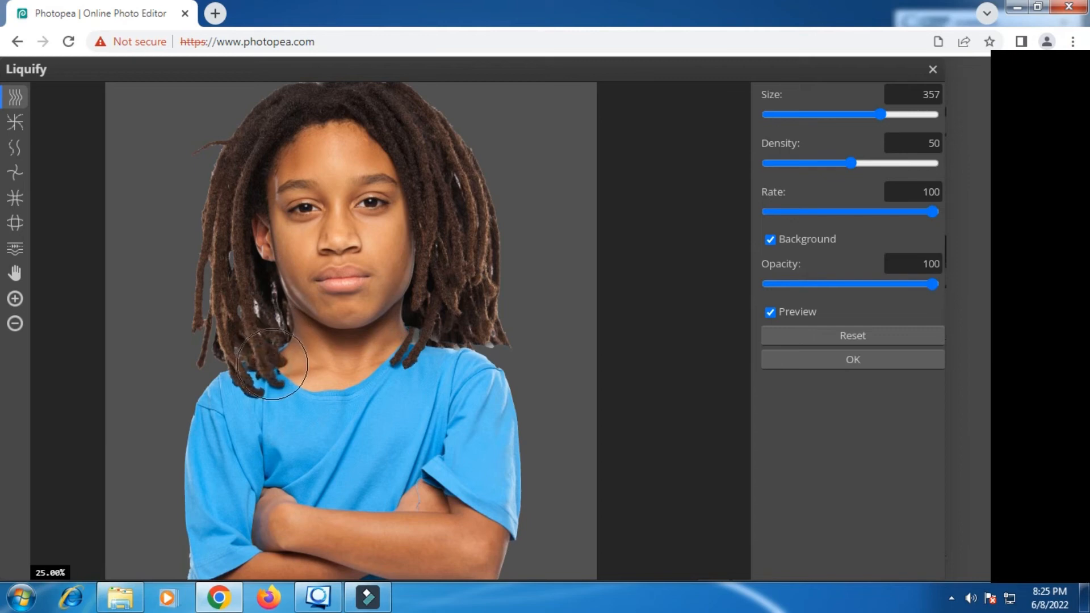
drag(417, 345, 419, 351)
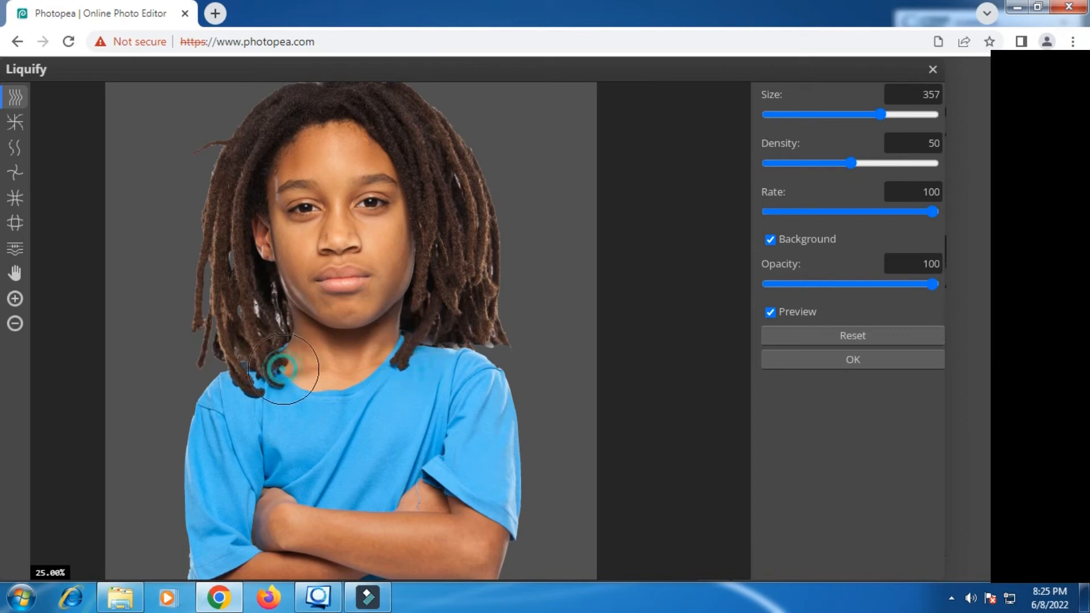
drag(283, 371, 290, 369)
Step: Enlarge the Liquify brush to 600 and pull the dreadlock ends below the visible ear inward over the shirt collar
key(bracketright)
key(bracketright)
key(bracketright)
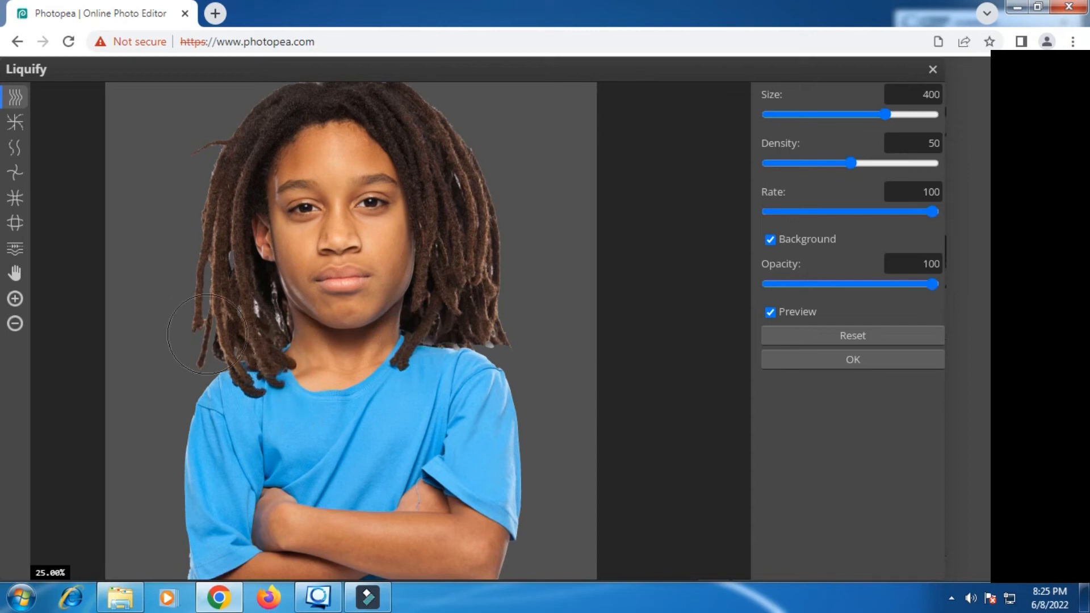
drag(248, 358, 268, 380)
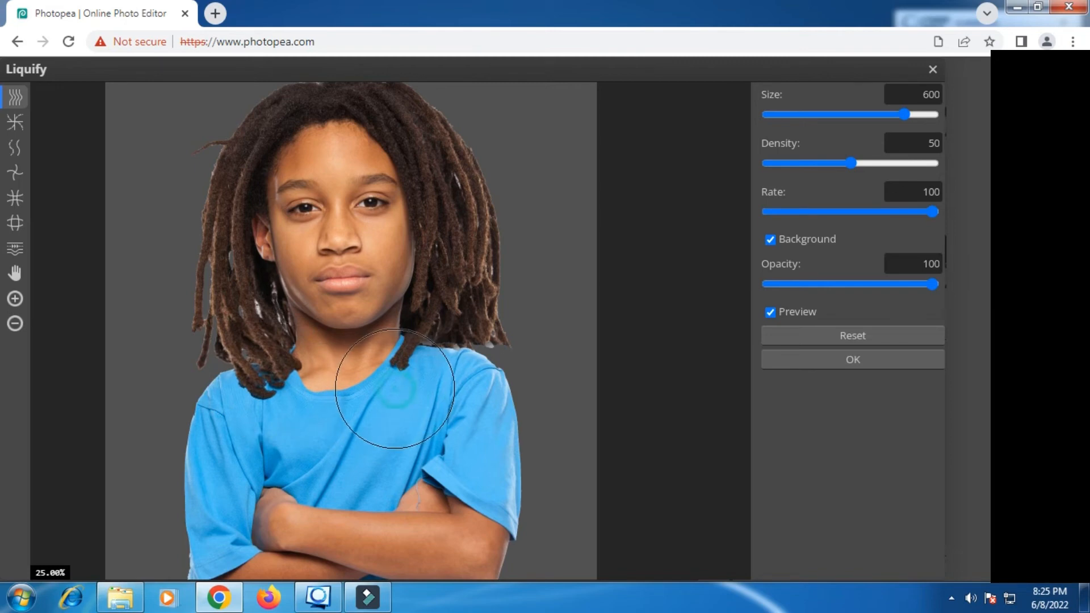
Step: Reshape the dreadlock ends over both shoulders, starting with a brush size of 300, and apply the Liquify filter
key(bracketleft)
key(bracketleft)
key(bracketleft)
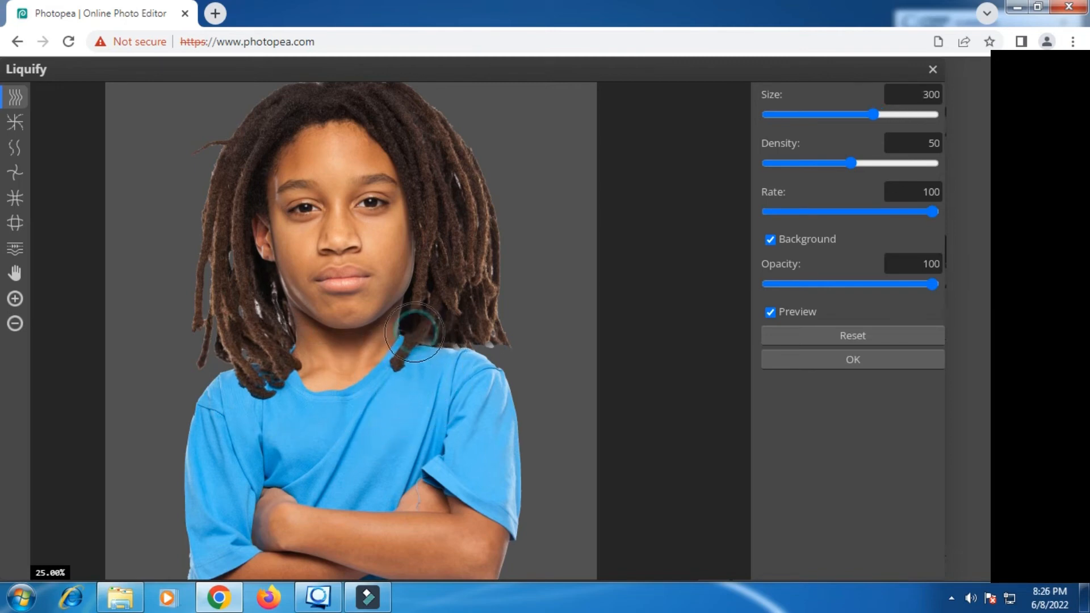
drag(442, 339, 491, 344)
key(bracketright)
mouse_move(233, 349)
mouse_down()
mouse_move(214, 323)
mouse_move(276, 334)
mouse_up()
key(bracketleft)
key(bracketleft)
key(bracketright)
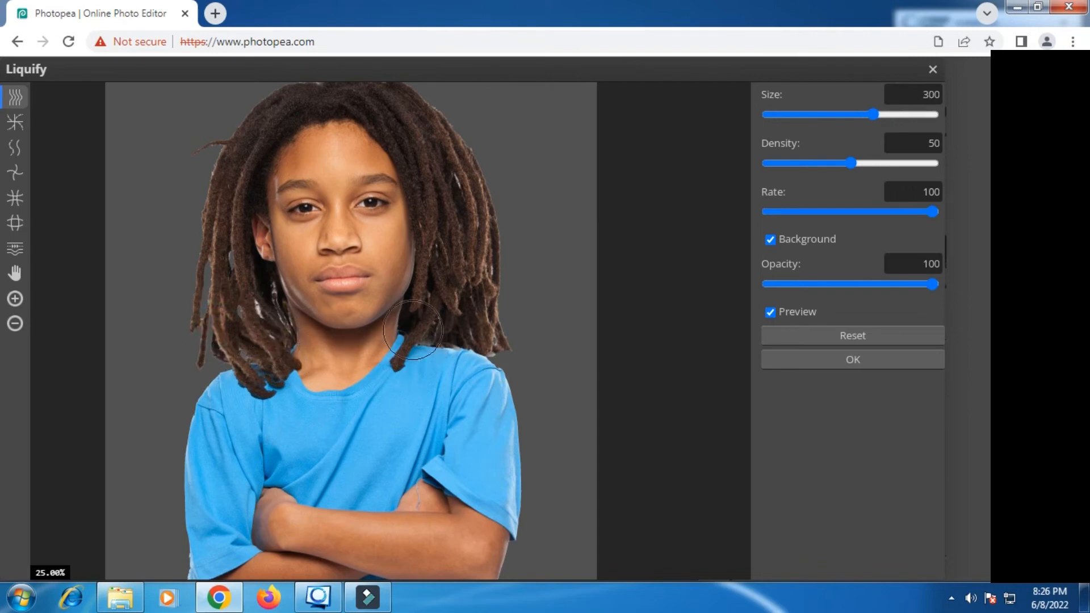
click(857, 358)
Step: Compare the figure with and without the enlarged head by toggling the head layer's visibility
click(742, 358)
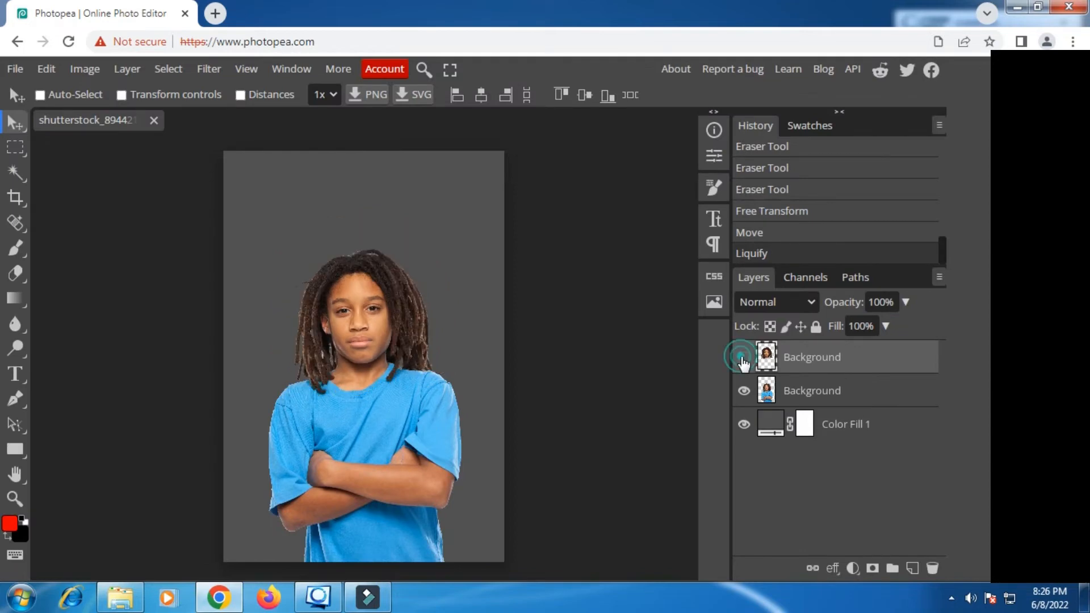
click(742, 358)
click(742, 358)
click(742, 358)
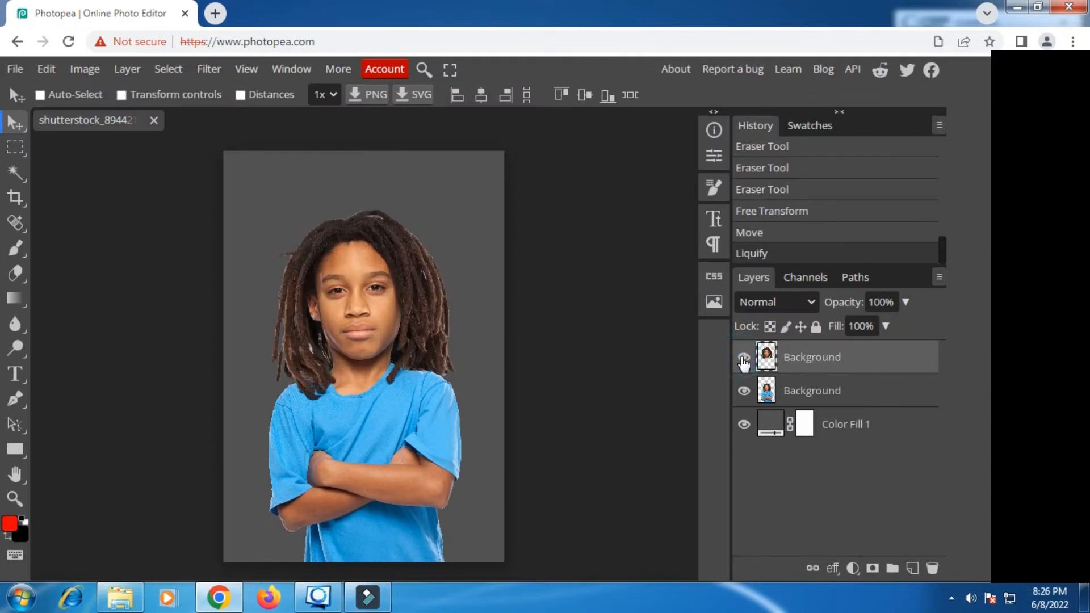
click(743, 359)
click(742, 359)
Step: Add a raster mask to the enlarged head layer and set up the Brush tool with black as the foreground colour
click(872, 568)
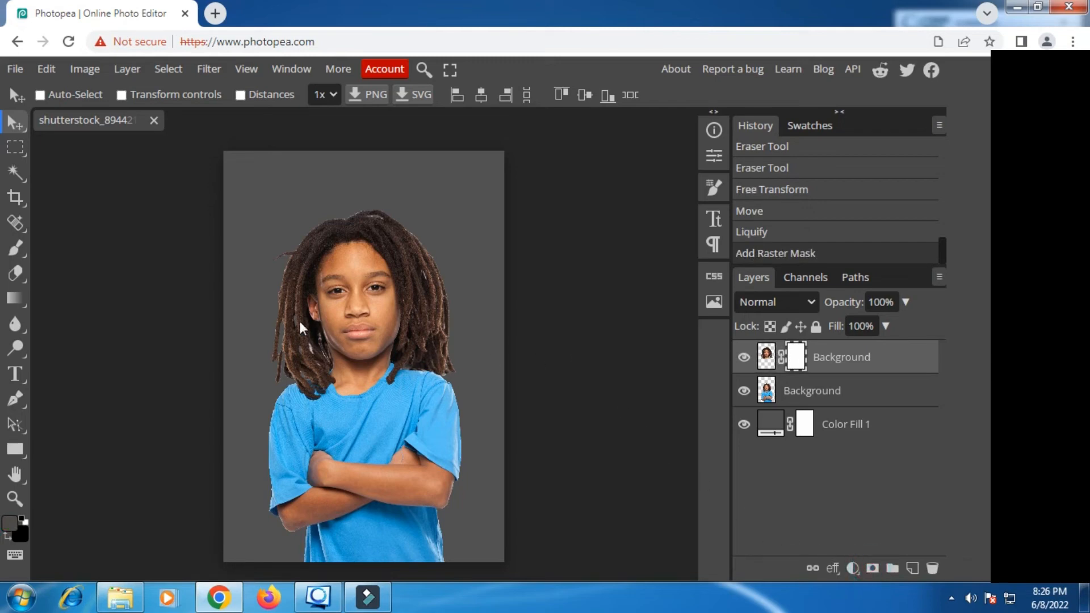
click(15, 248)
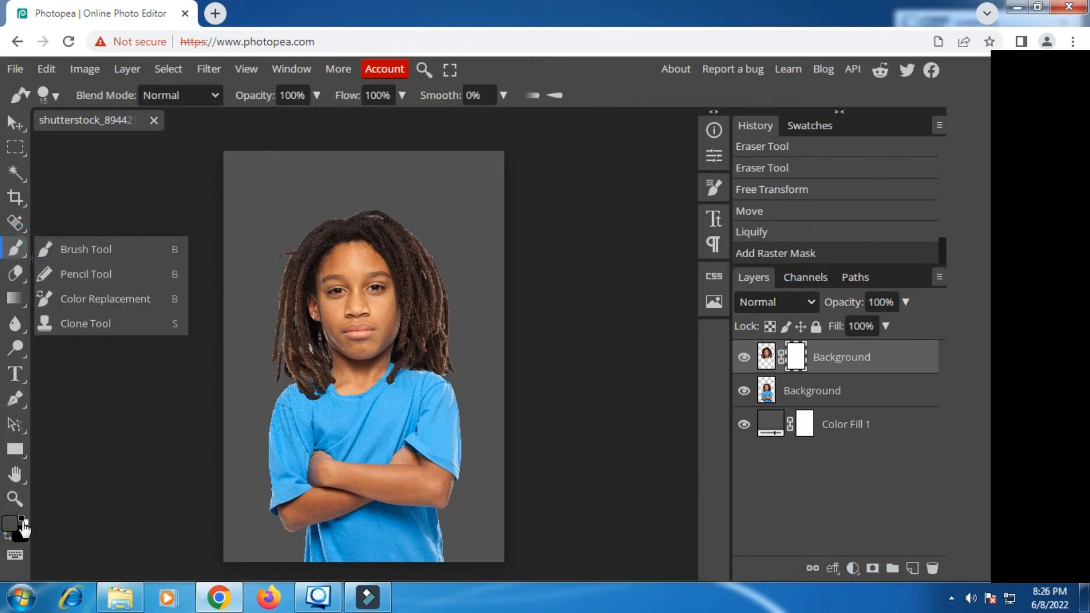
click(22, 521)
click(10, 522)
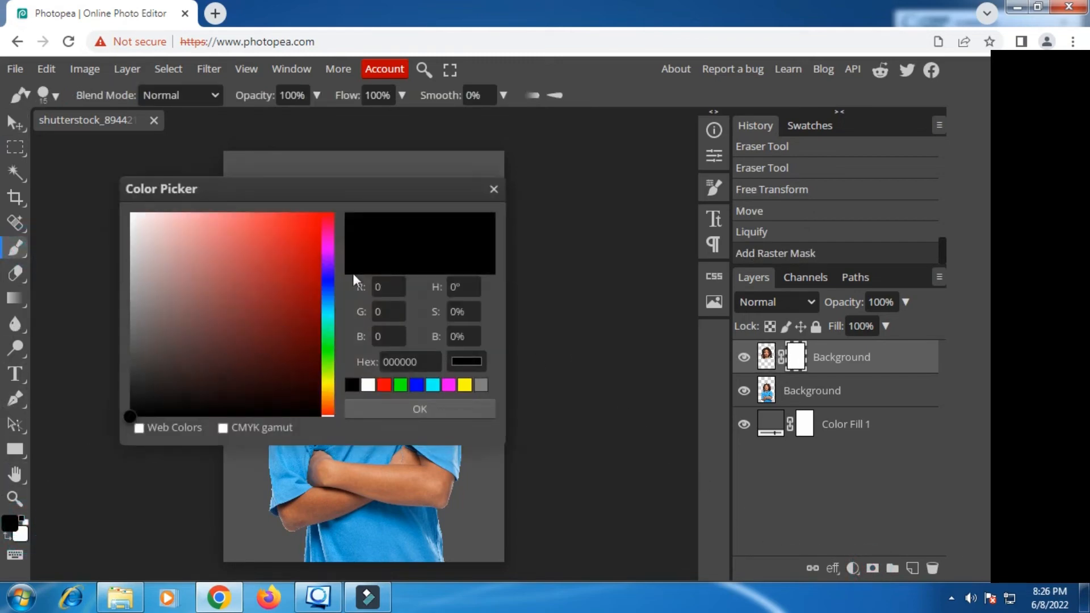
click(421, 407)
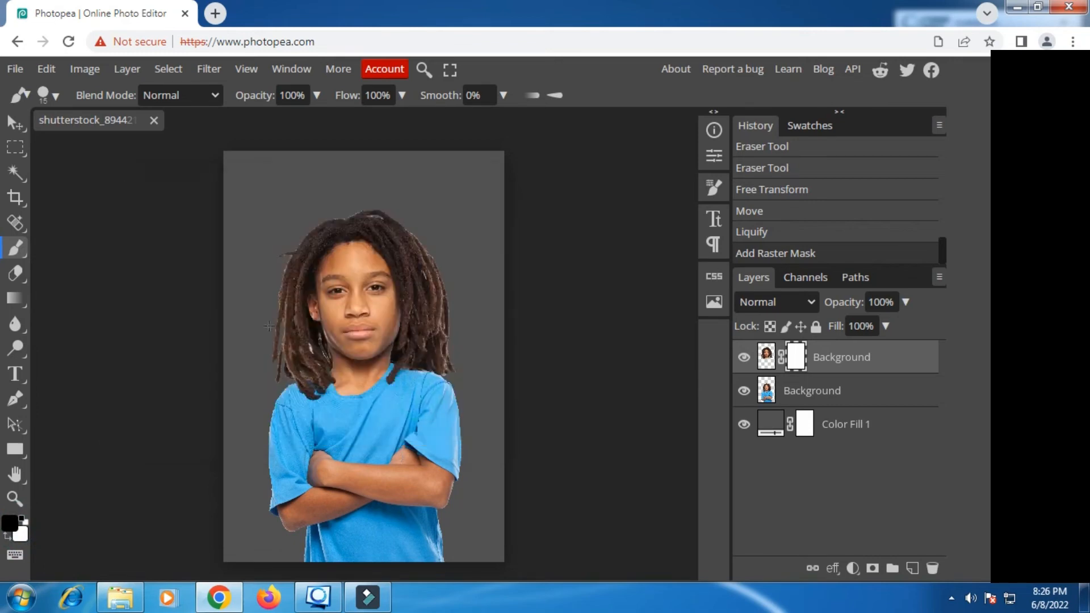
Step: Choose a soft round brush with 0% hardness and set its size to 137 px
scroll(375, 355, up, 2)
scroll(374, 354, up, 1)
right_click(374, 355)
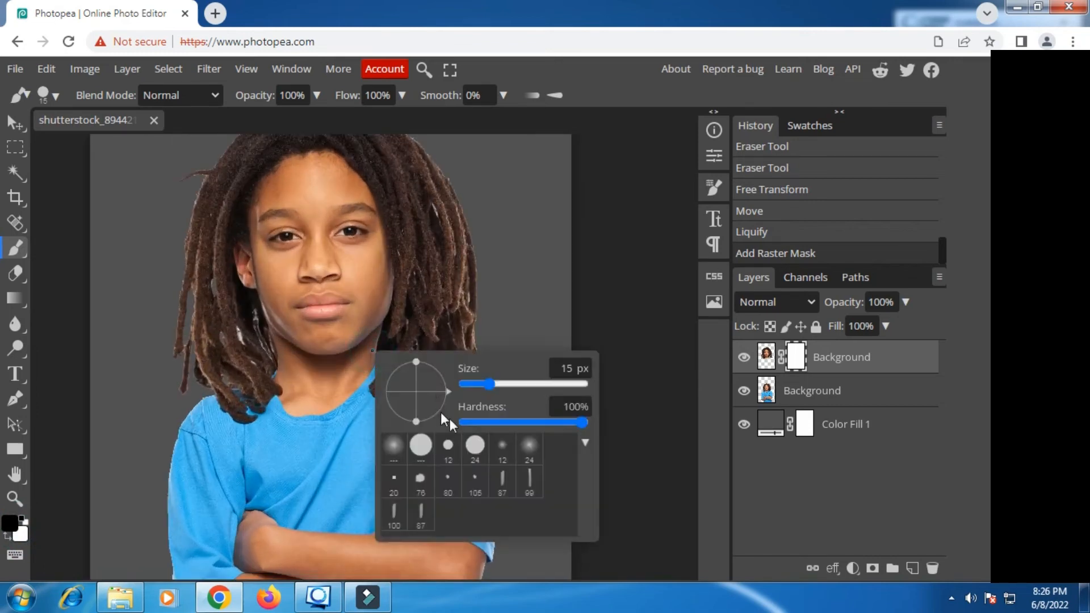
click(502, 446)
drag(499, 375, 521, 385)
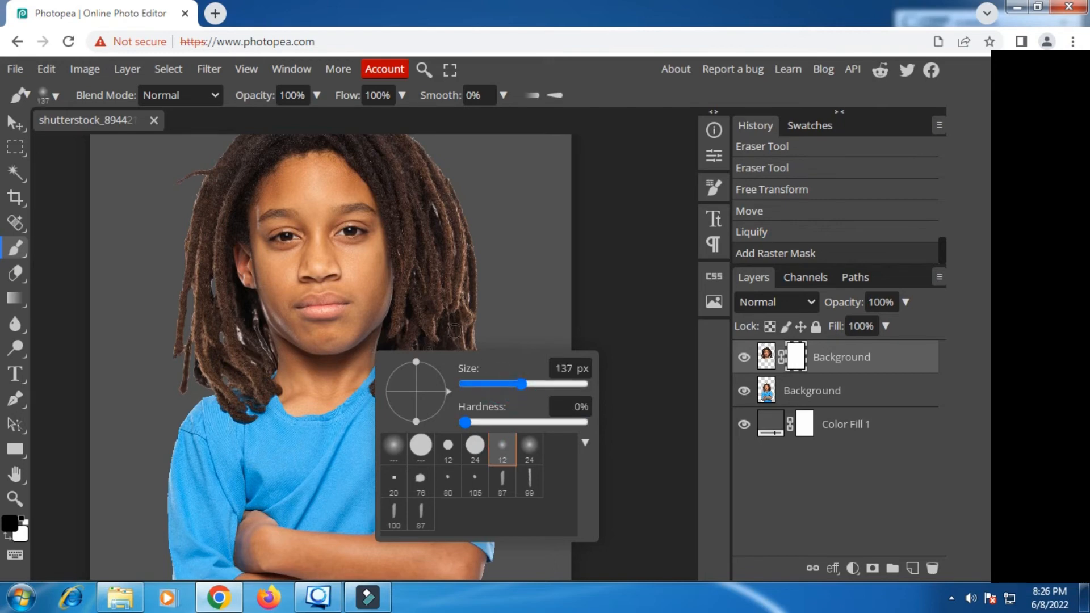
click(637, 312)
Step: Paint black on the head layer's mask across the neck below the chin to blend the enlarged head into the body
scroll(416, 339, up, 1)
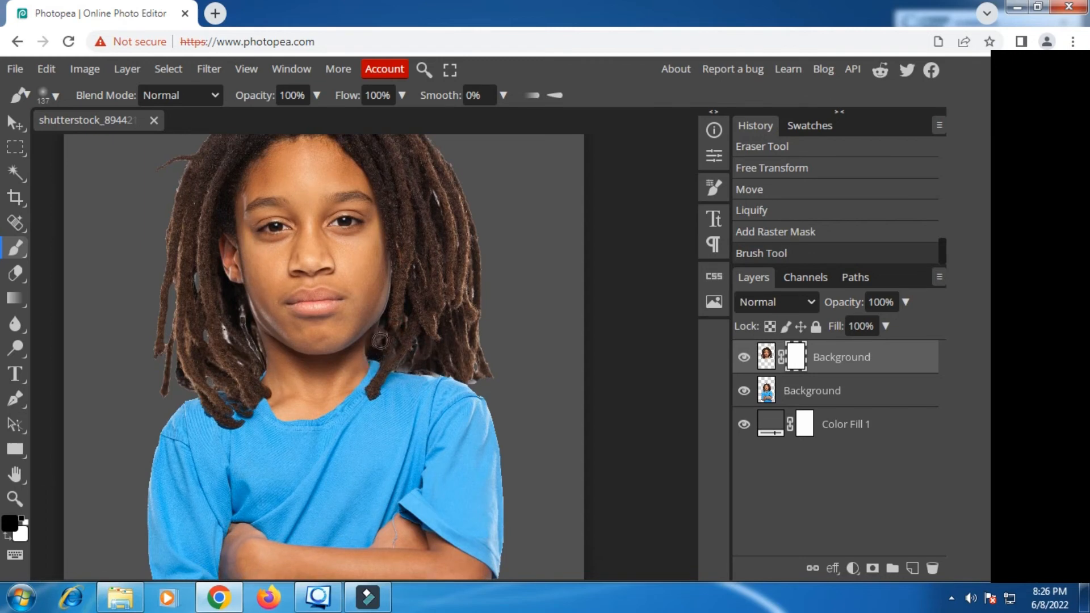
mouse_move(363, 377)
mouse_down()
mouse_move(330, 410)
mouse_move(270, 420)
mouse_move(262, 338)
mouse_move(266, 377)
mouse_move(286, 407)
mouse_move(317, 410)
mouse_up()
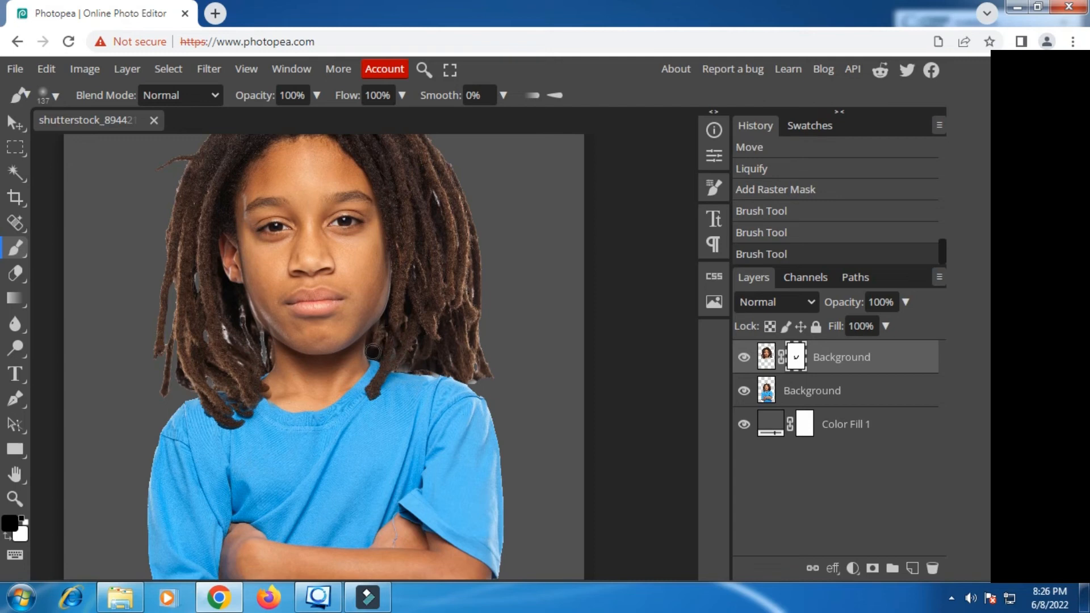
mouse_move(363, 362)
mouse_down()
mouse_move(271, 359)
mouse_move(281, 366)
mouse_up()
key(ctrl+minus)
scroll(353, 366, down, 1)
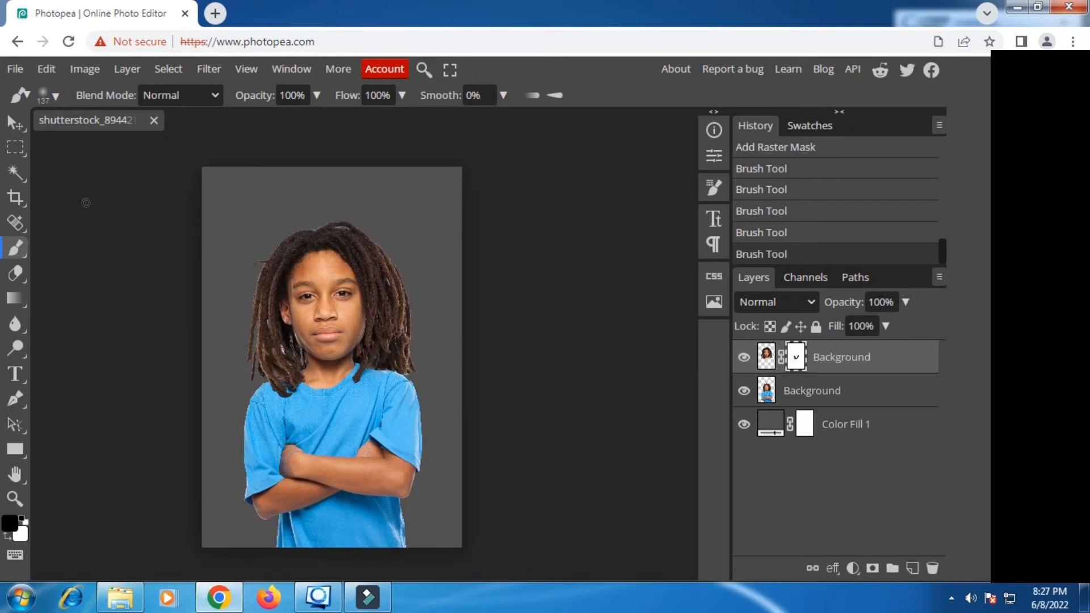
Step: Reposition the masked head layer slightly so its chin and dreadlocks sit over the original neck and shoulders
click(16, 122)
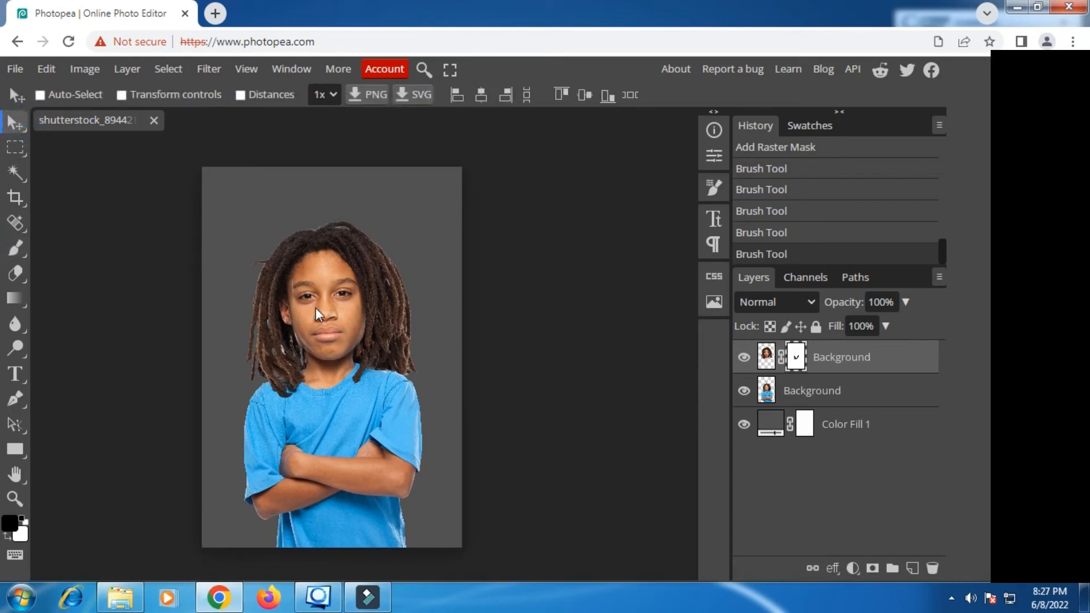
drag(315, 307, 312, 302)
scroll(335, 367, up, 5)
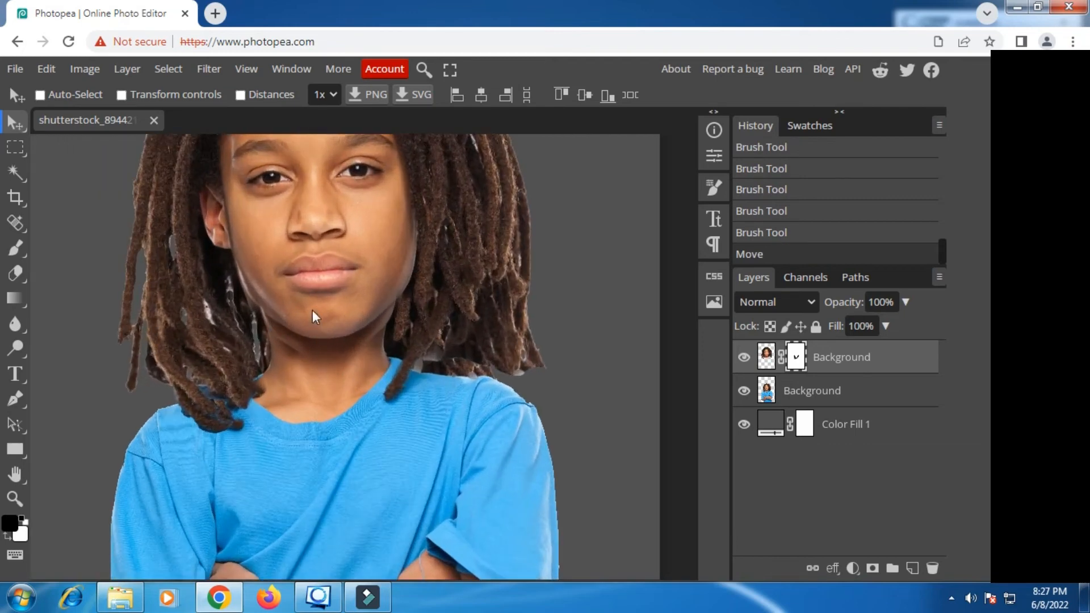
drag(313, 313, 313, 324)
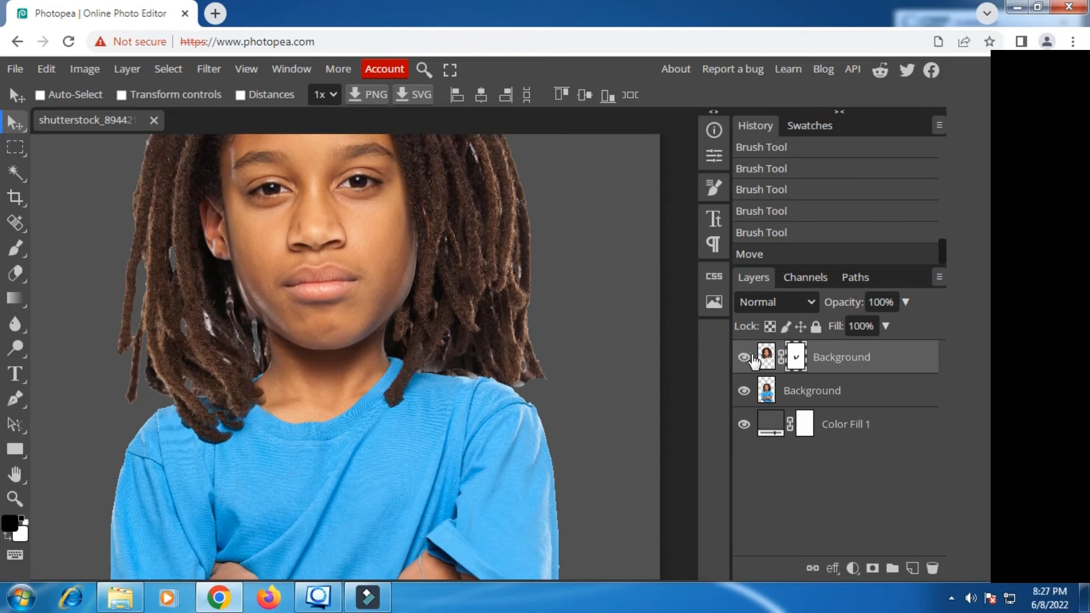
Step: Compare the enlarged head with the original underneath and nudge the head layer slightly upward
click(745, 357)
click(745, 357)
click(745, 357)
click(745, 357)
scroll(412, 321, down, 1)
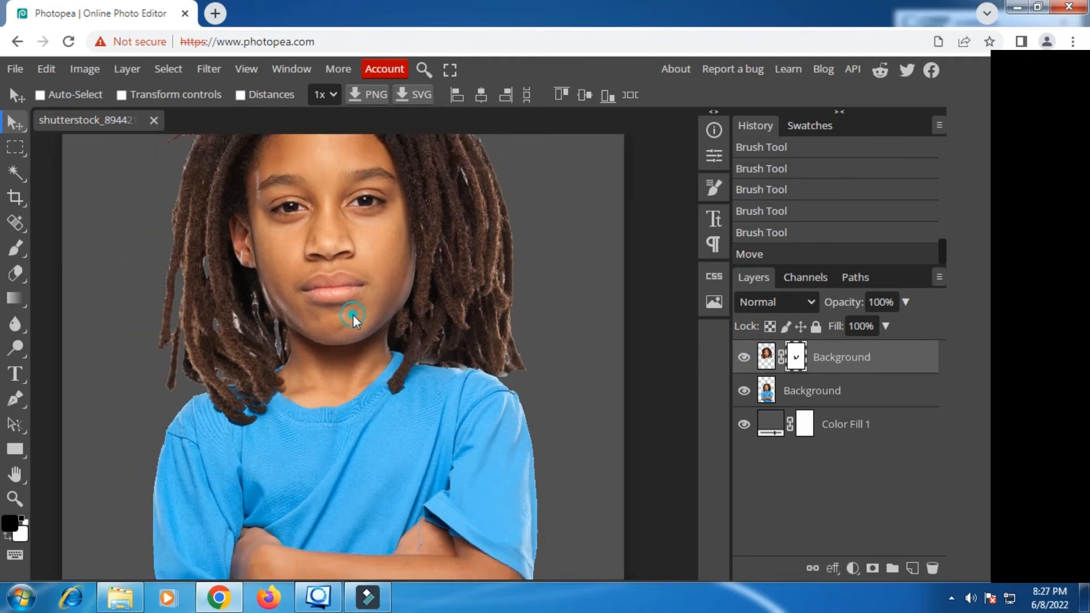
drag(352, 315, 352, 309)
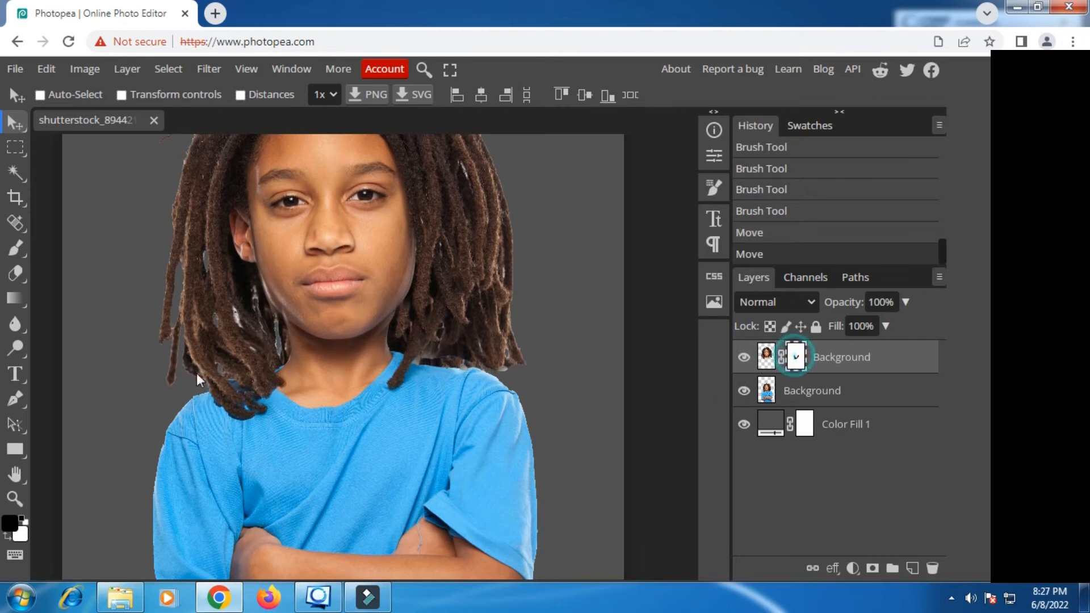
Step: Switch the foreground colour to white and brush along the underside of the jaw on the head layer's mask
click(9, 538)
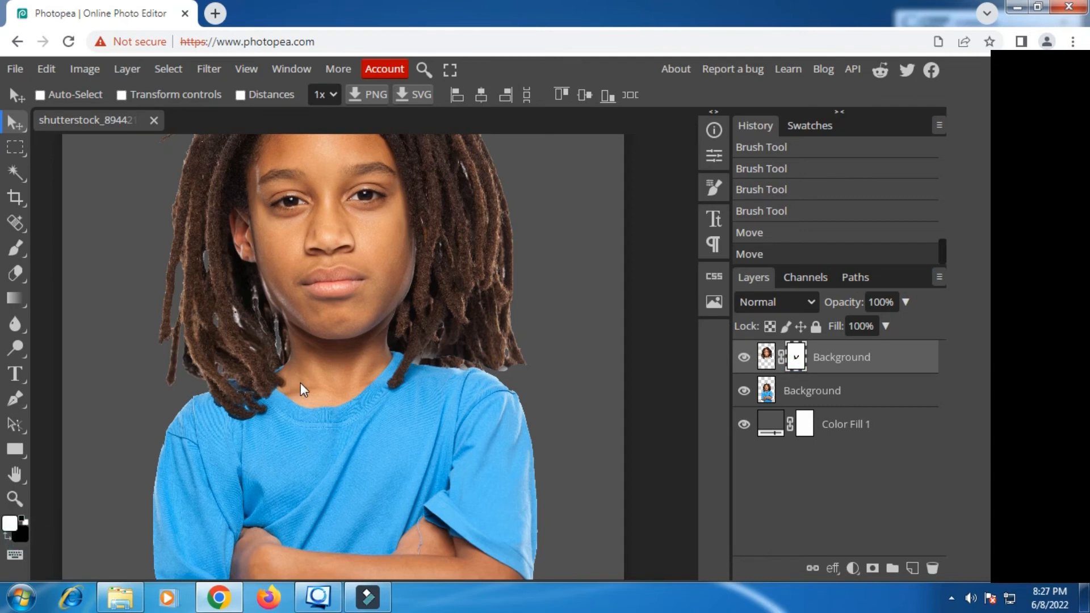
scroll(302, 383, up, 3)
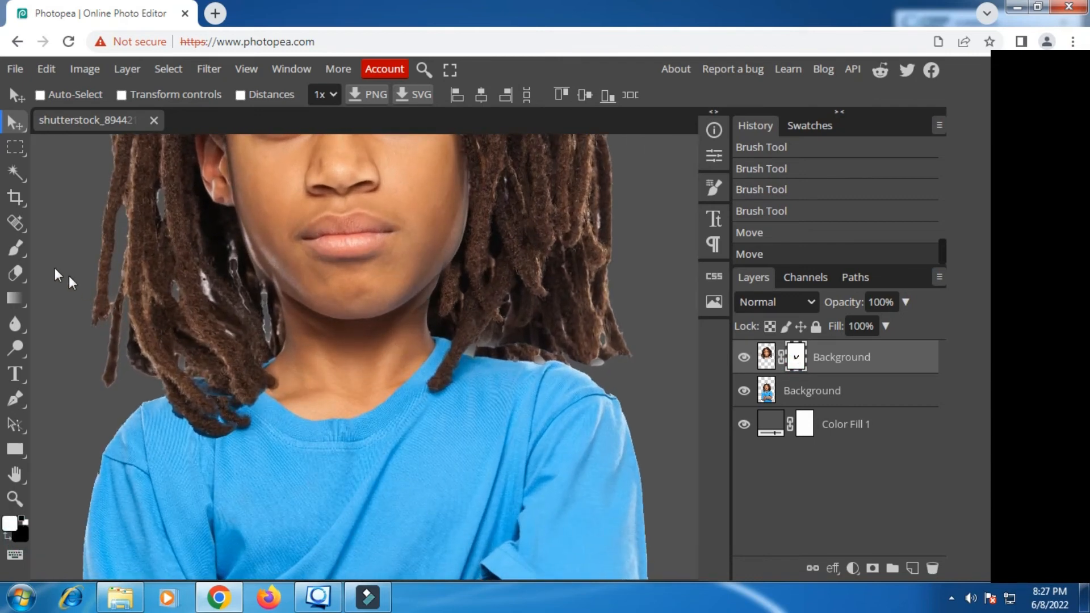
click(15, 248)
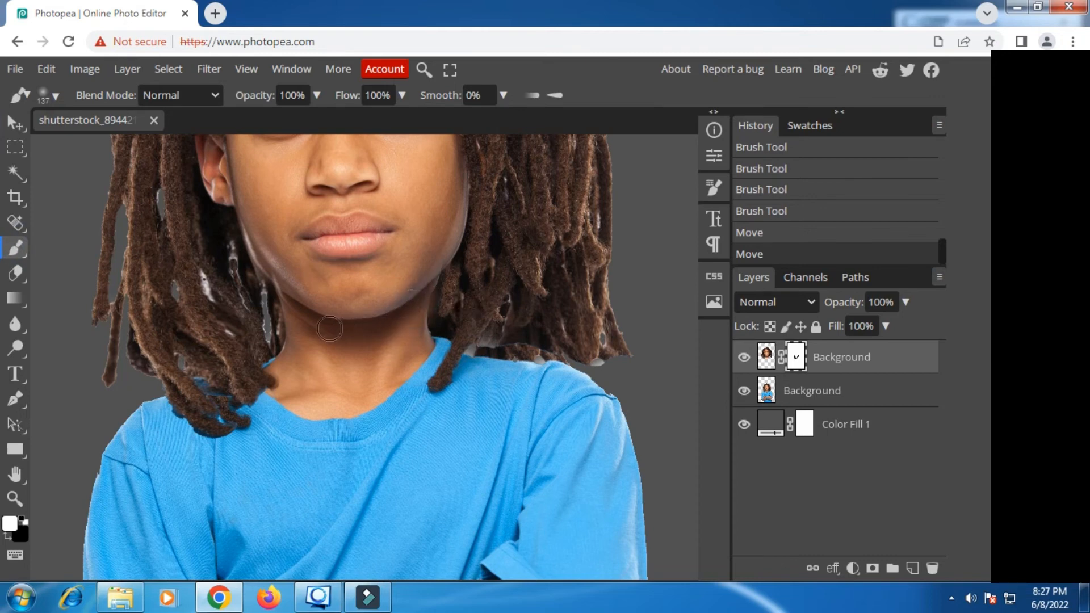
mouse_move(330, 328)
mouse_down()
mouse_move(297, 318)
mouse_move(301, 296)
mouse_up()
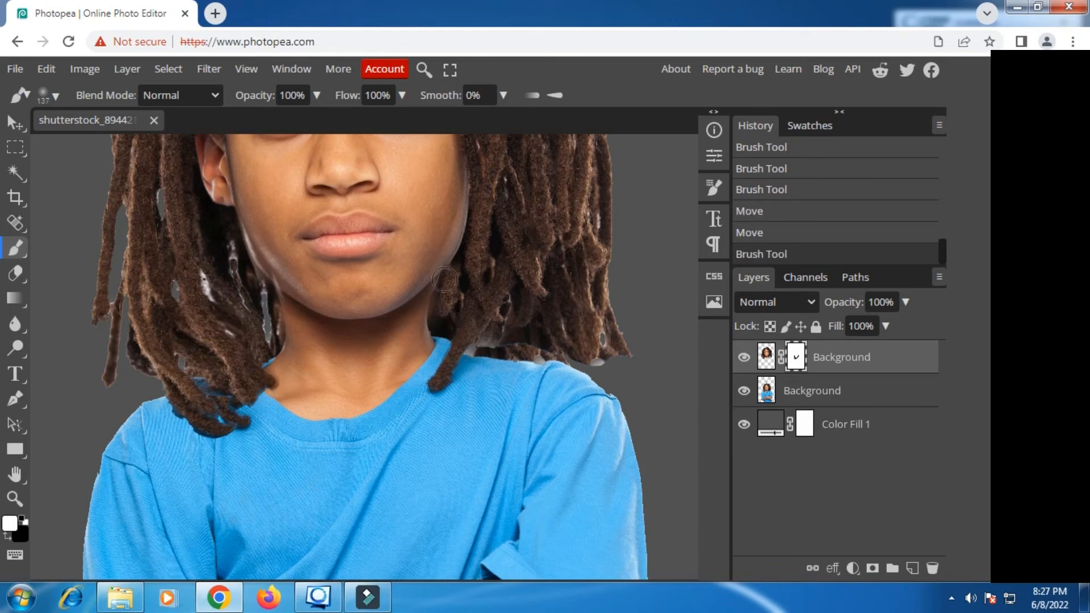
Step: Hide the enlarged head layer and select the original body layer beneath it, checking the overlap between the two
click(745, 355)
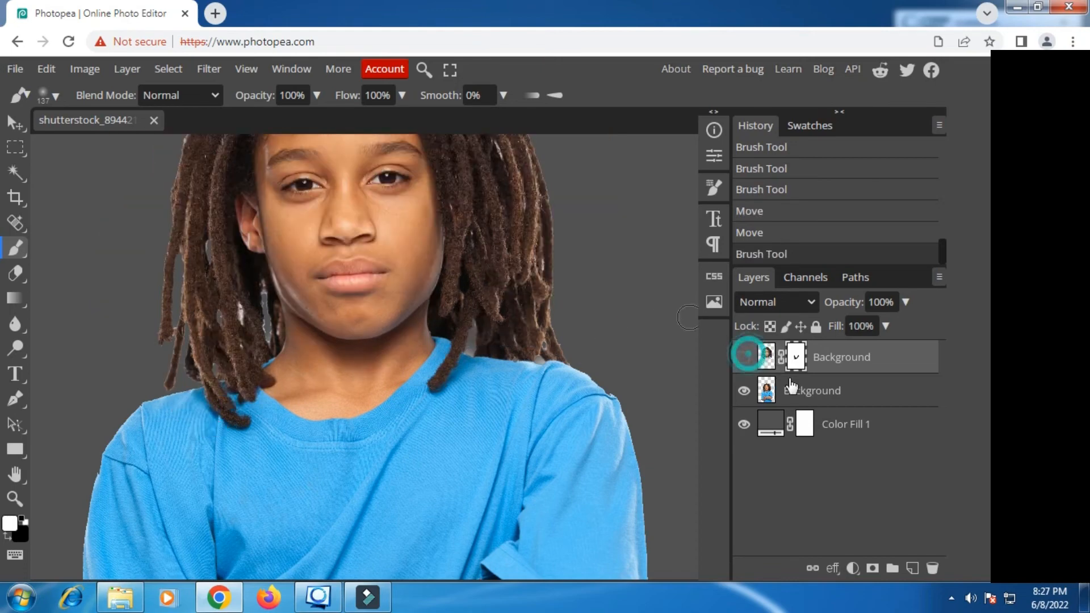
click(792, 387)
scroll(568, 361, down, 1)
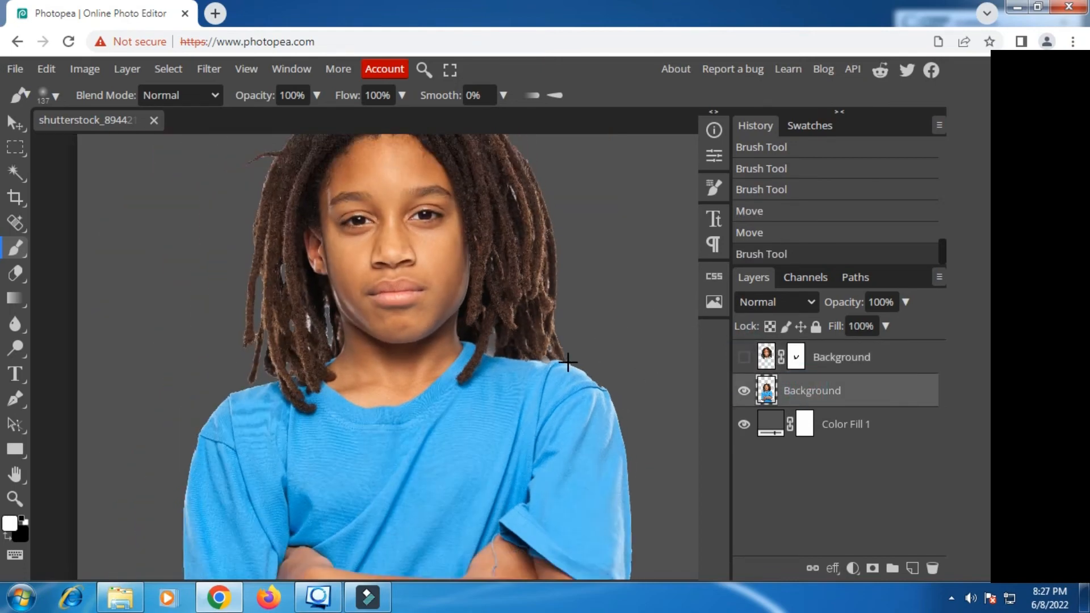
click(745, 356)
click(744, 357)
Step: Push the original face's cheeks and jaw inward with a size 416 Liquify brush, apply the filter, and show the enlarged head layer
click(207, 70)
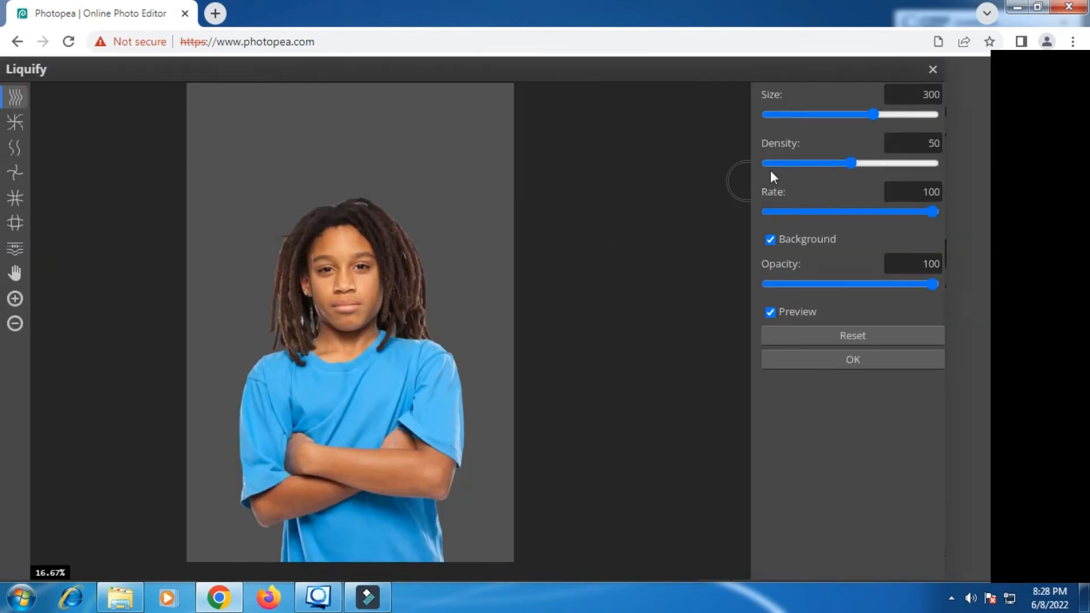
drag(872, 114, 887, 115)
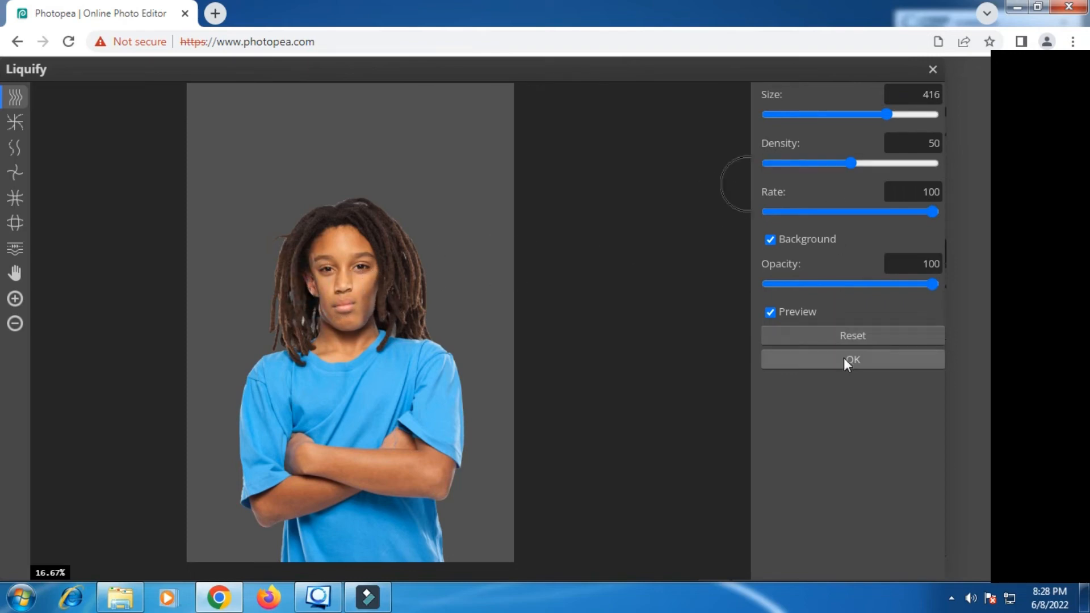
key(Return)
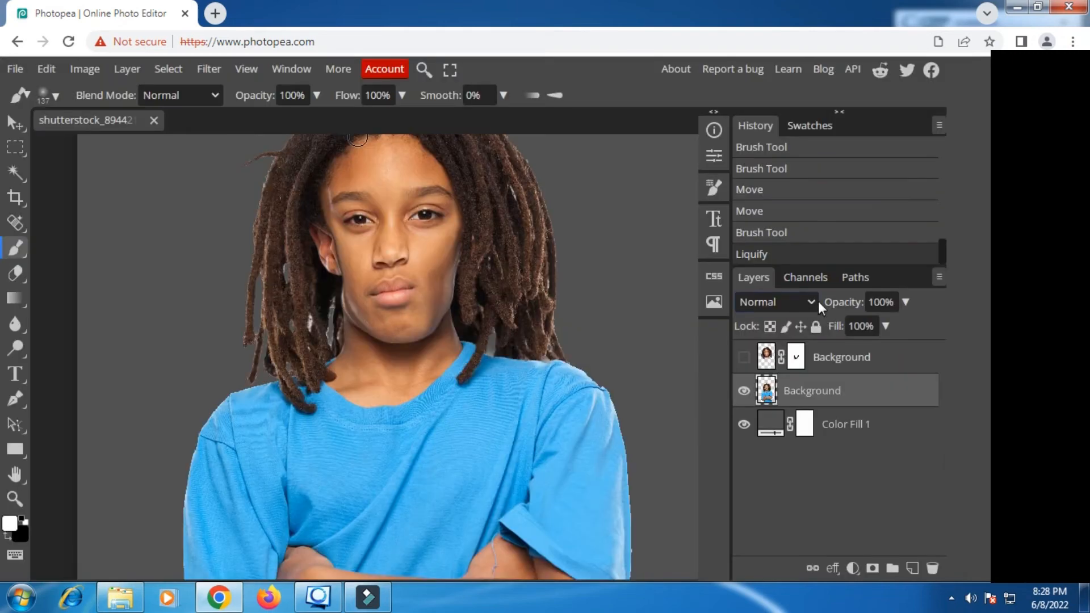
click(744, 357)
scroll(465, 254, down, 3)
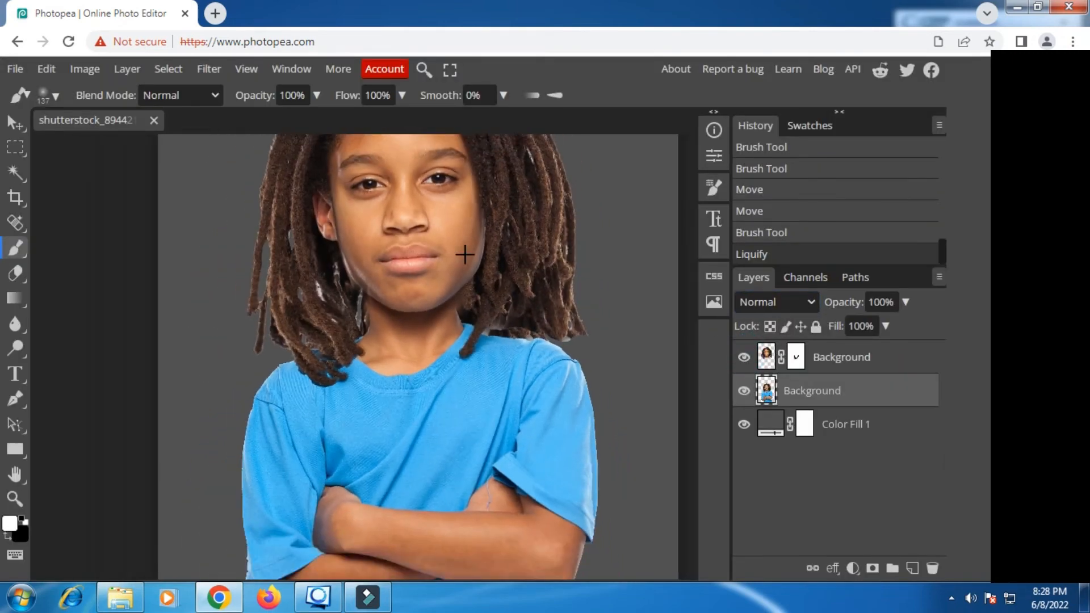
scroll(464, 255, down, 2)
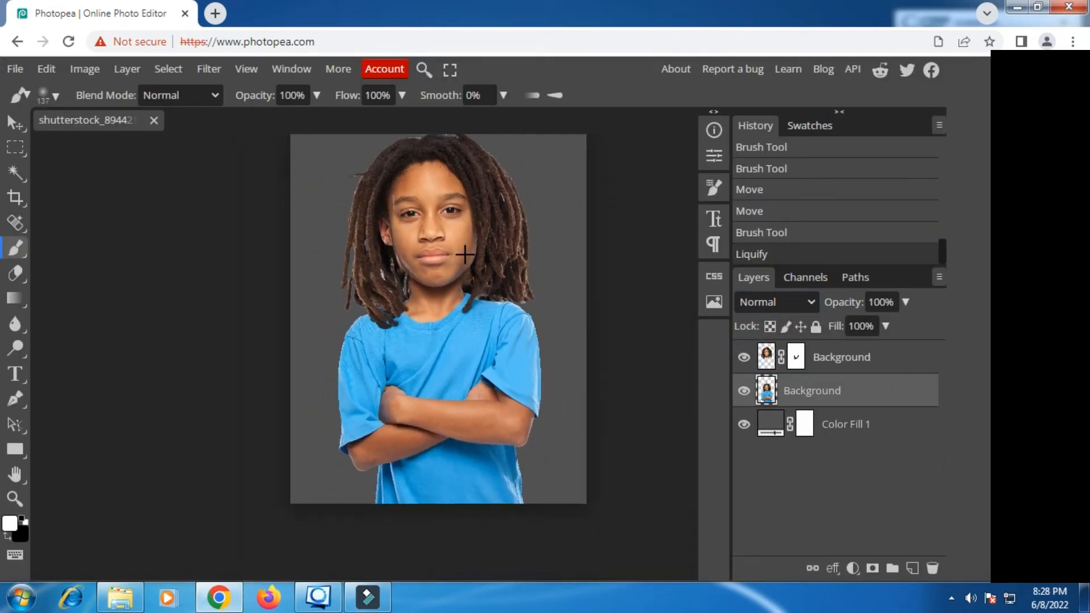
Step: Merge the enlarged head layer down into the body layer
click(846, 366)
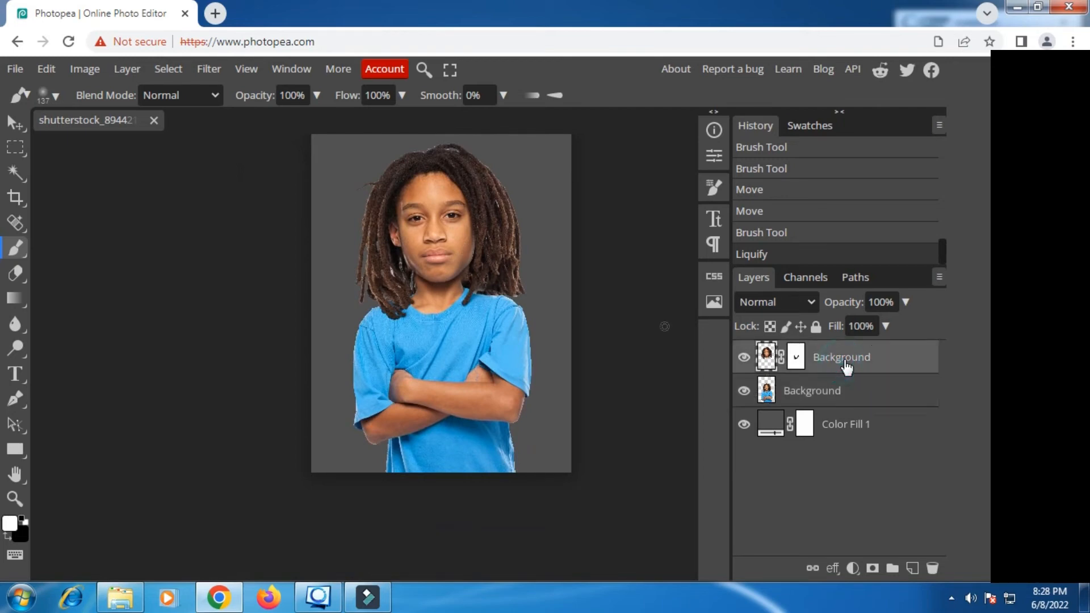
right_click(845, 366)
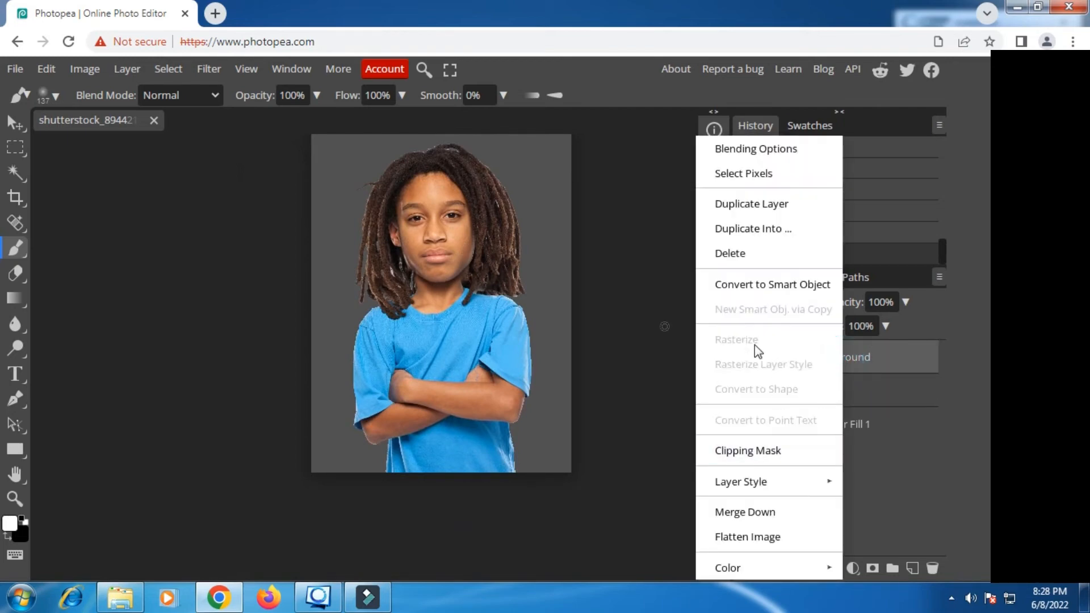
mouse_move(762, 483)
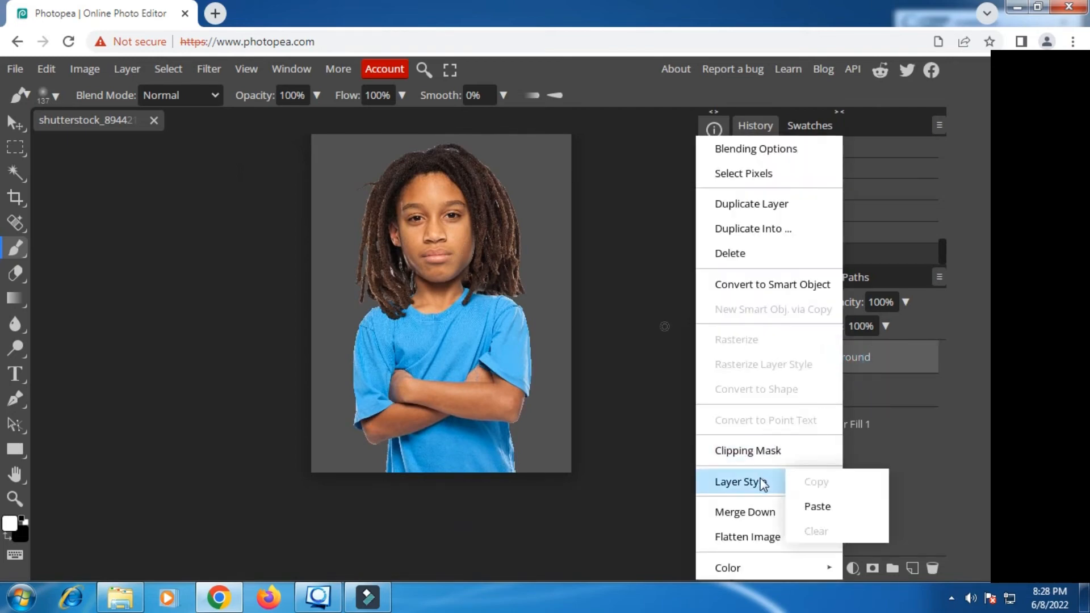
click(742, 513)
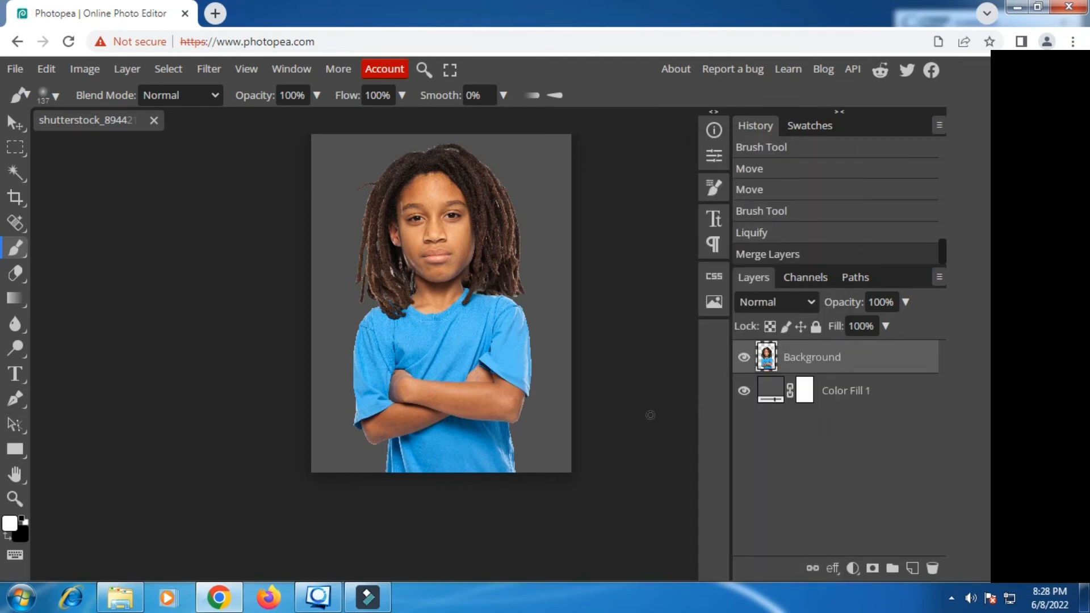
Step: Apply a Shadows/Highlights adjustment to the merged figure with a shadows amount of 39% and a highlights amount of 98%
scroll(459, 394, down, 2)
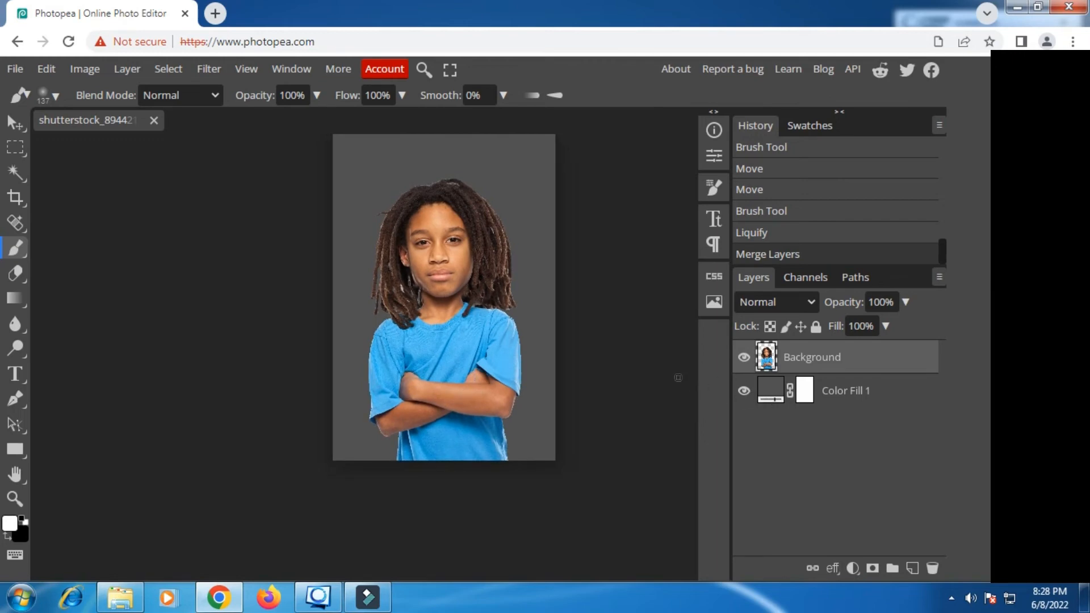
click(87, 70)
mouse_move(117, 121)
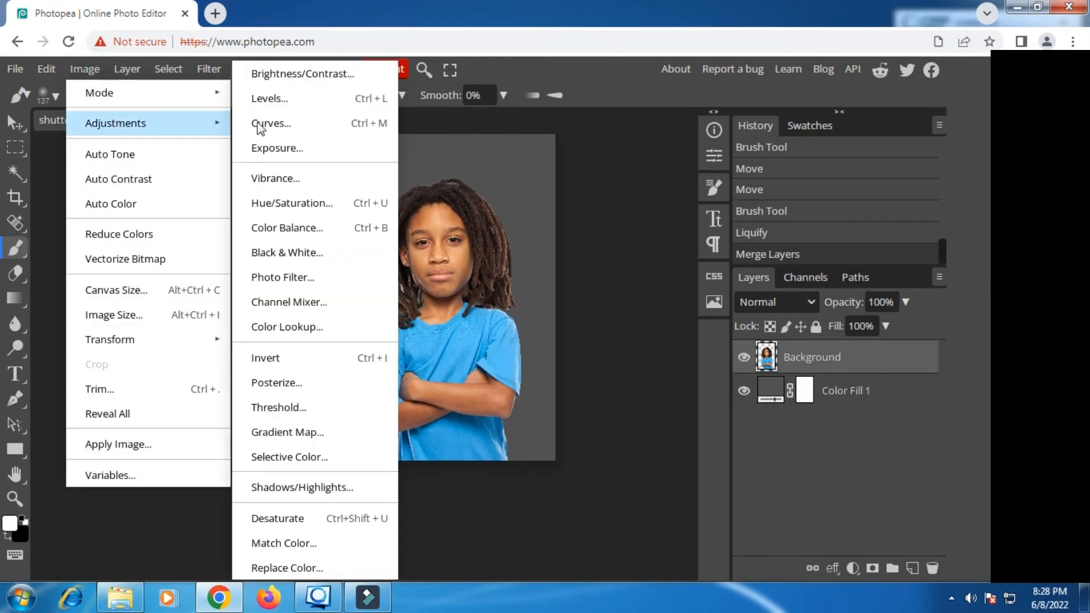
click(304, 485)
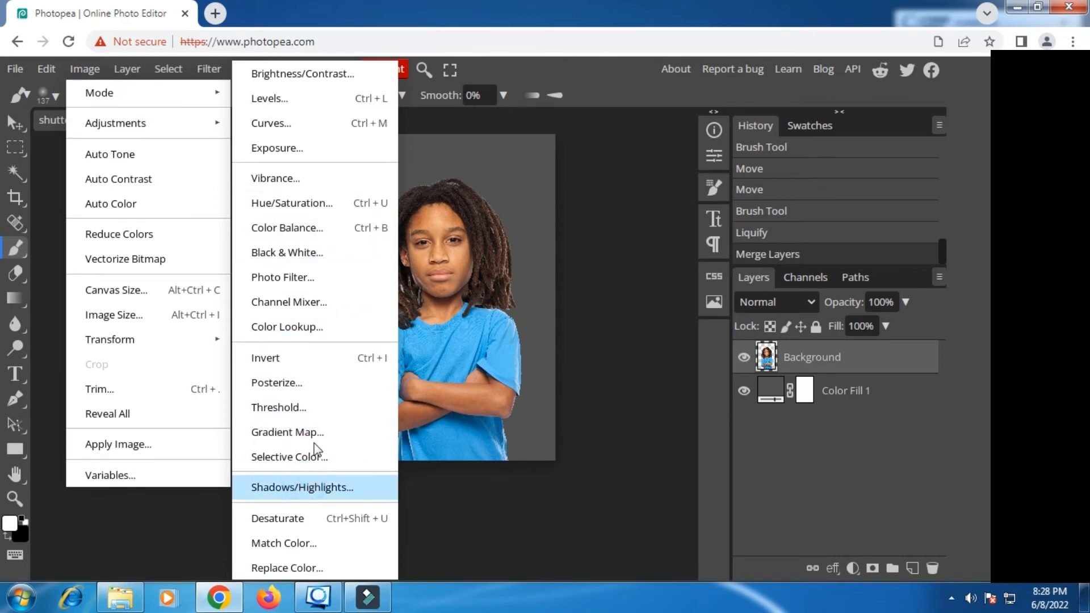
drag(350, 187, 771, 186)
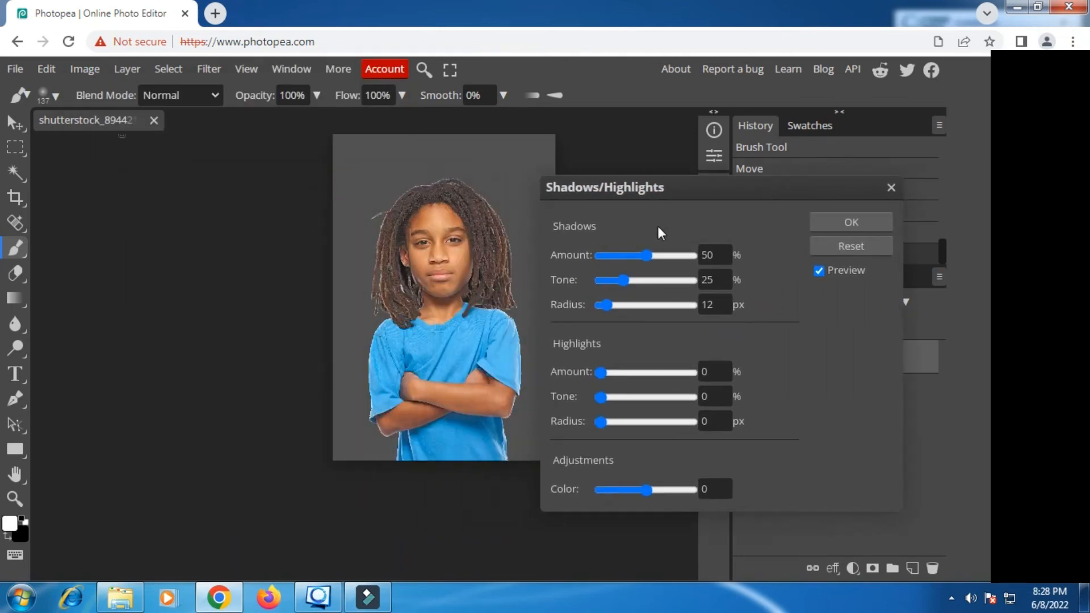
click(635, 257)
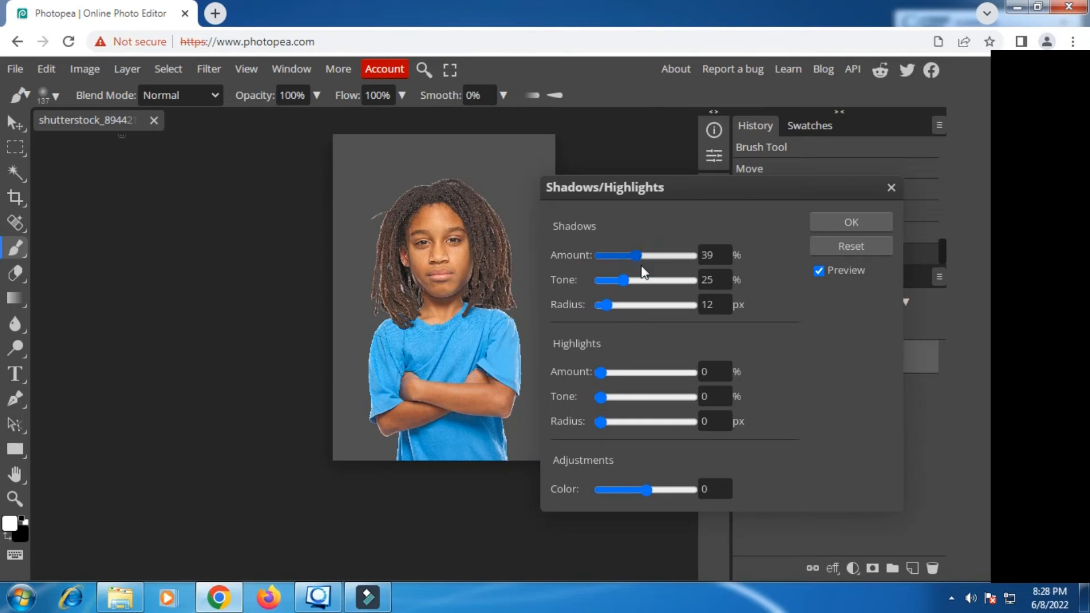
click(690, 372)
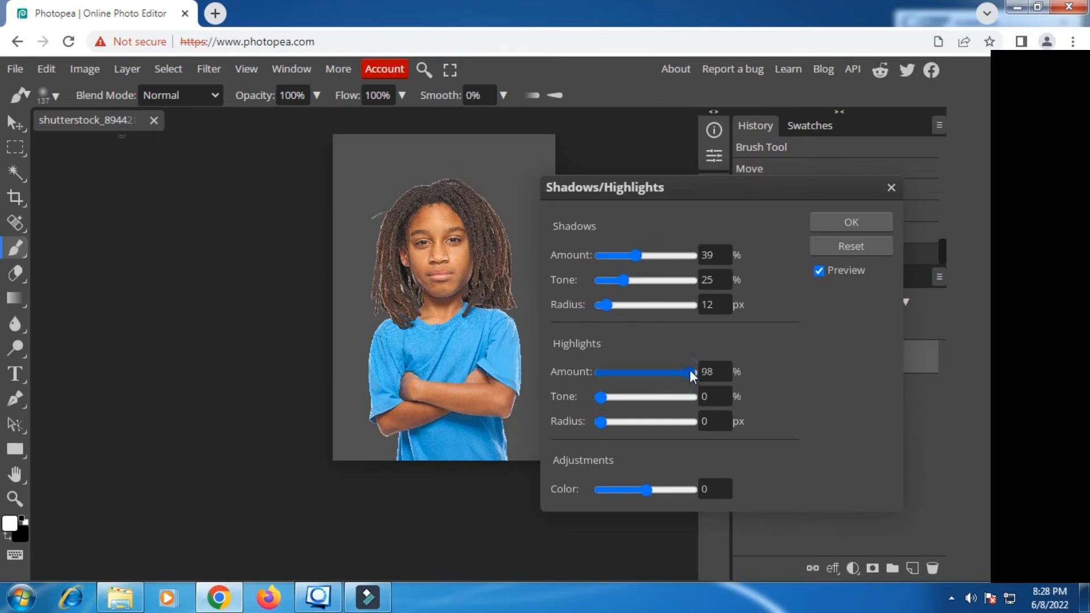
click(841, 224)
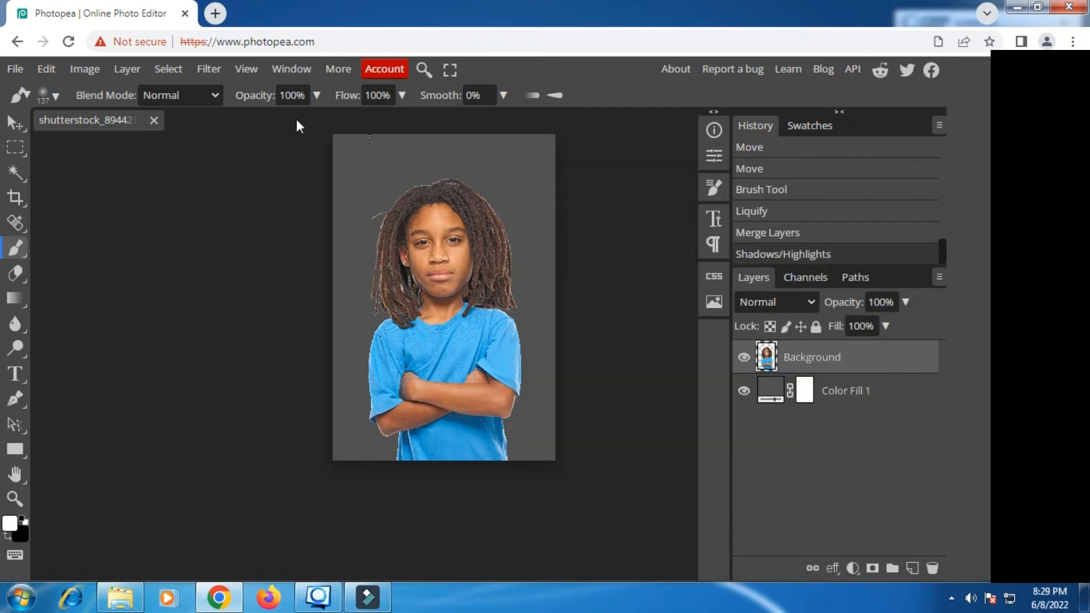
Step: Apply the Poster Edges gallery filter to the figure with posterization 1, edge intensity 2 and edge thickness near its maximum
click(206, 72)
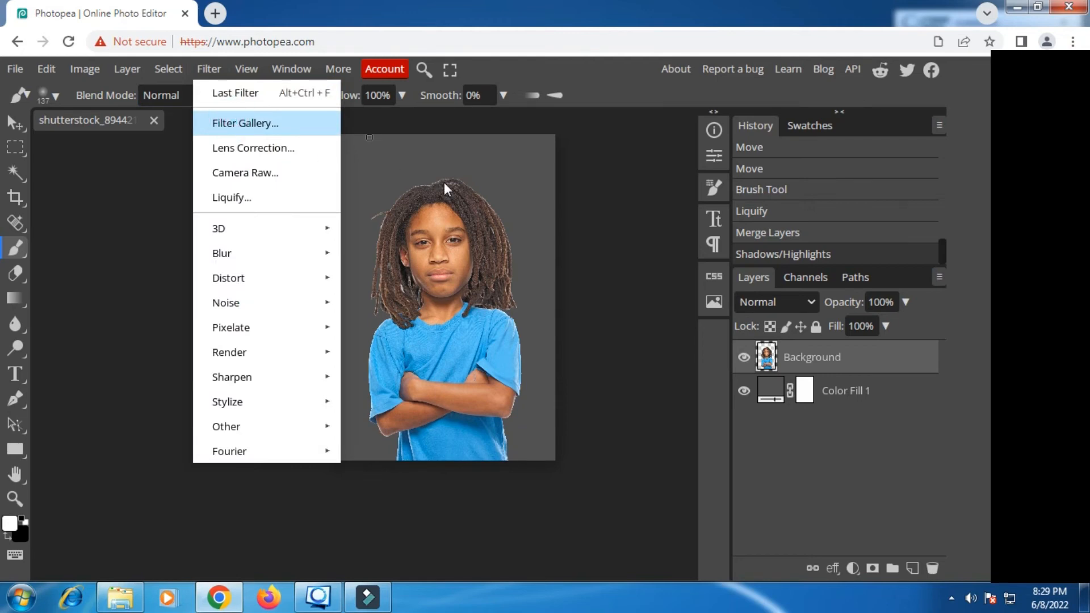
key(Return)
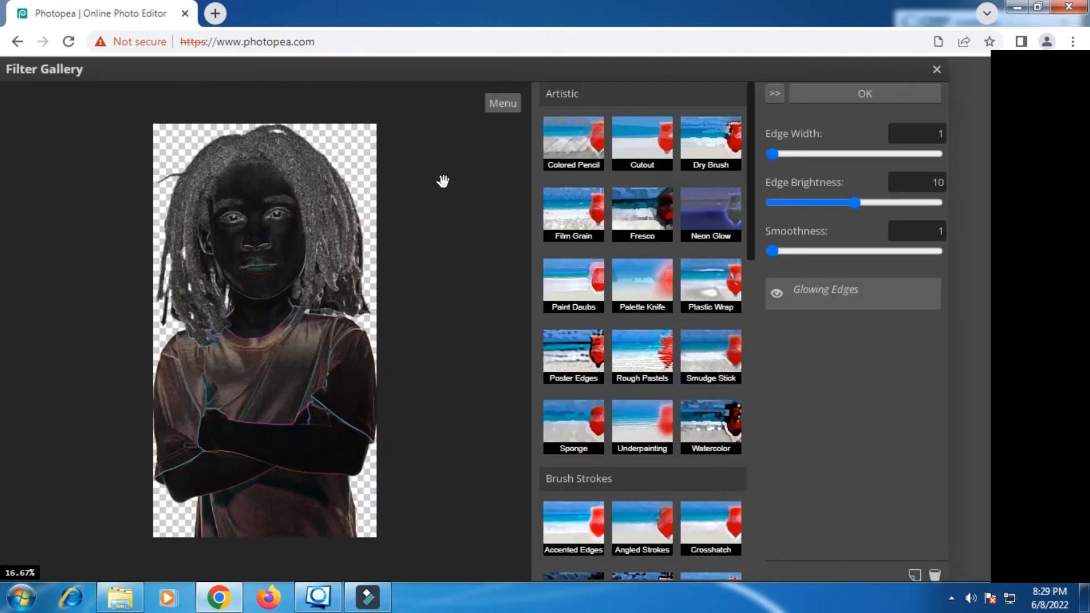
click(566, 359)
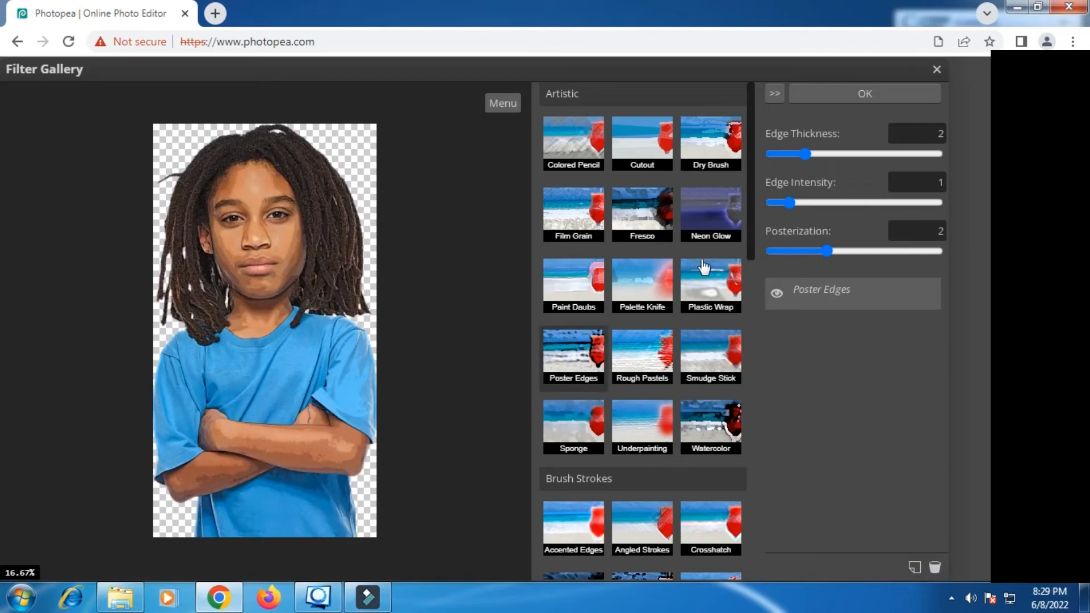
click(805, 252)
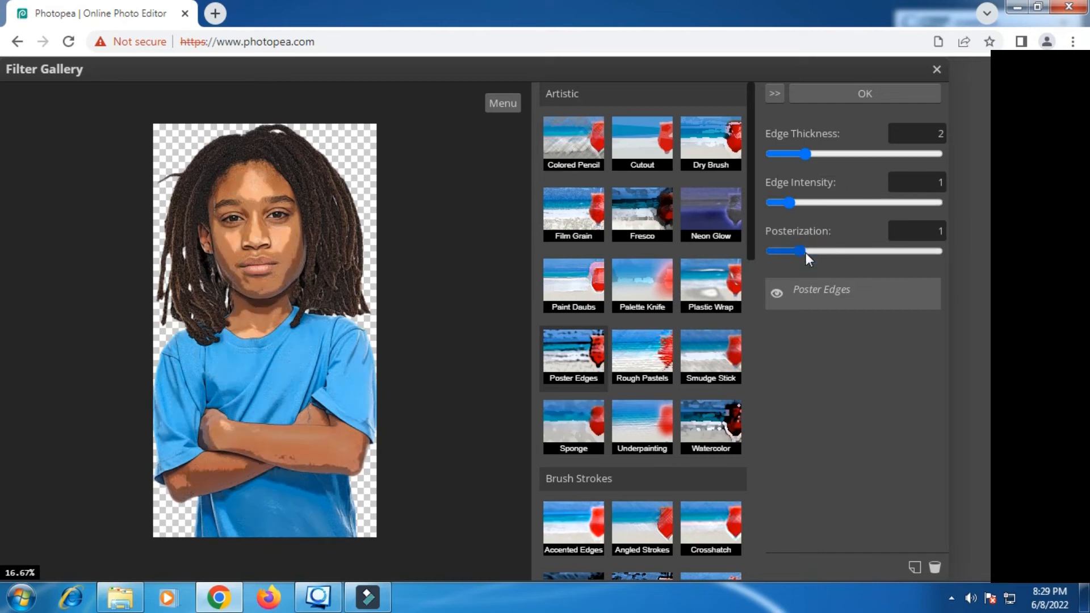
click(813, 203)
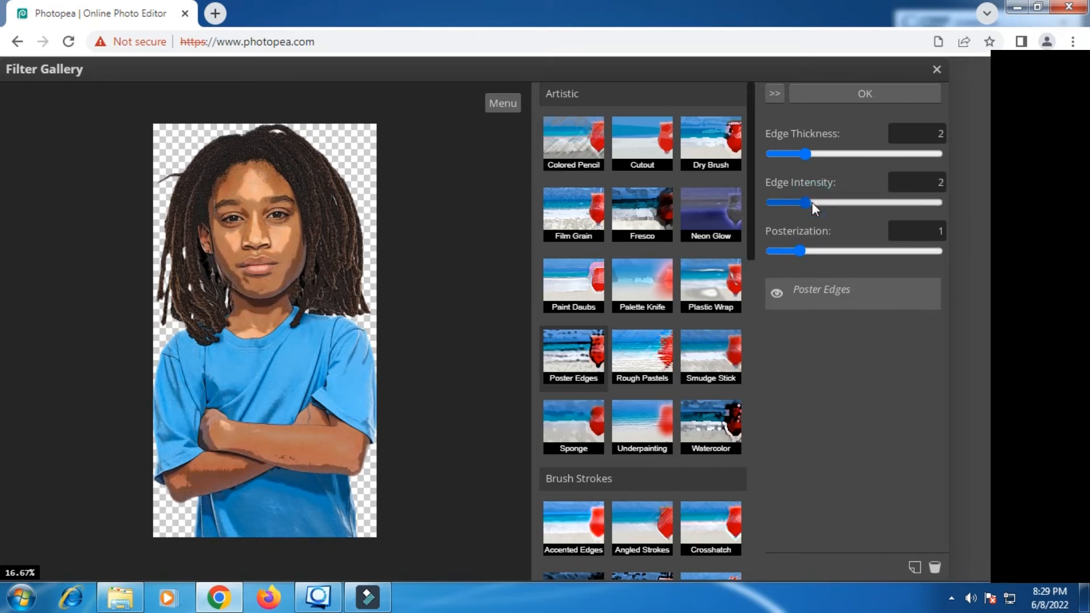
click(896, 153)
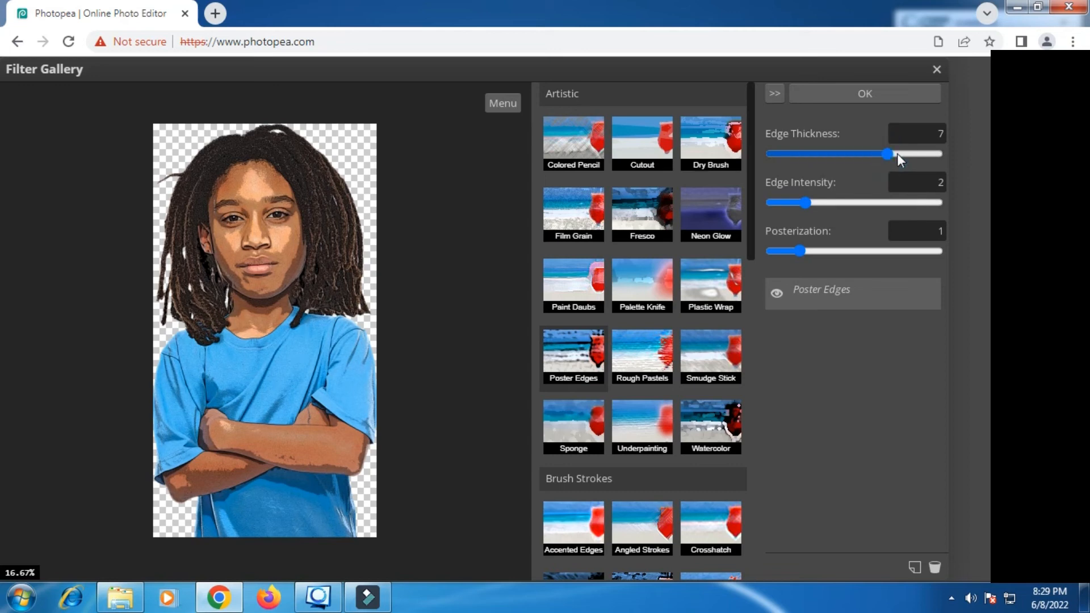
click(930, 154)
click(935, 154)
click(864, 94)
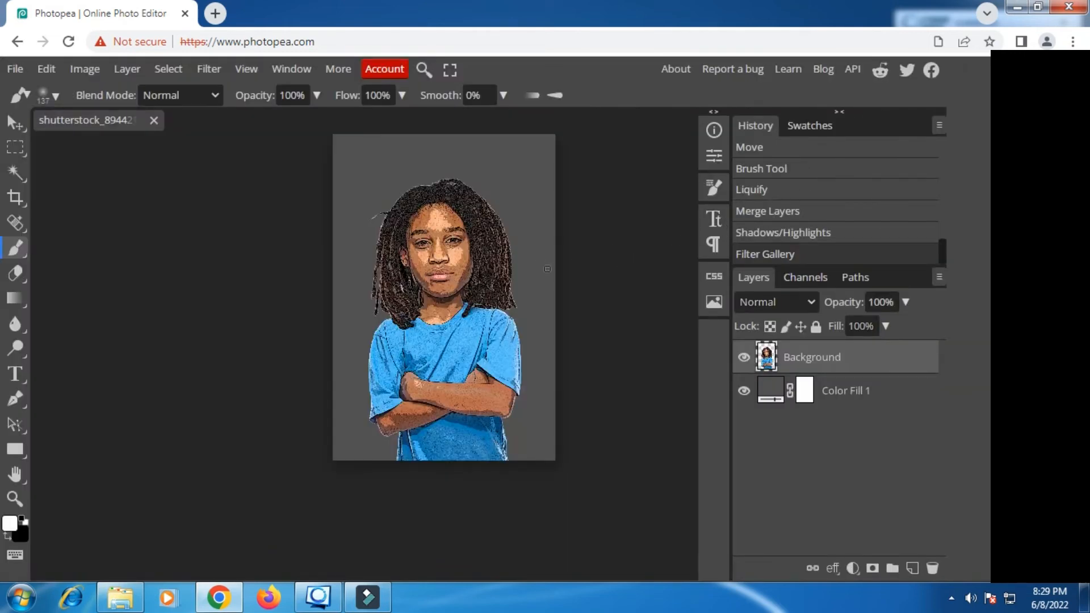
Step: Apply the Diffuse stylize filter to the figure in Anisotropic mode
scroll(452, 267, up, 3)
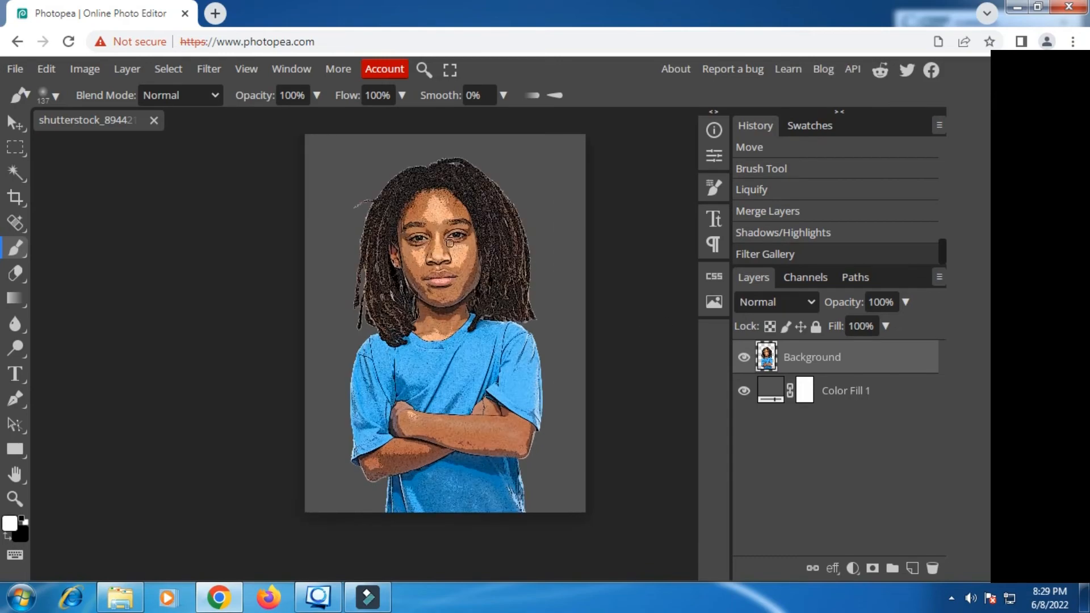
scroll(453, 258, up, 2)
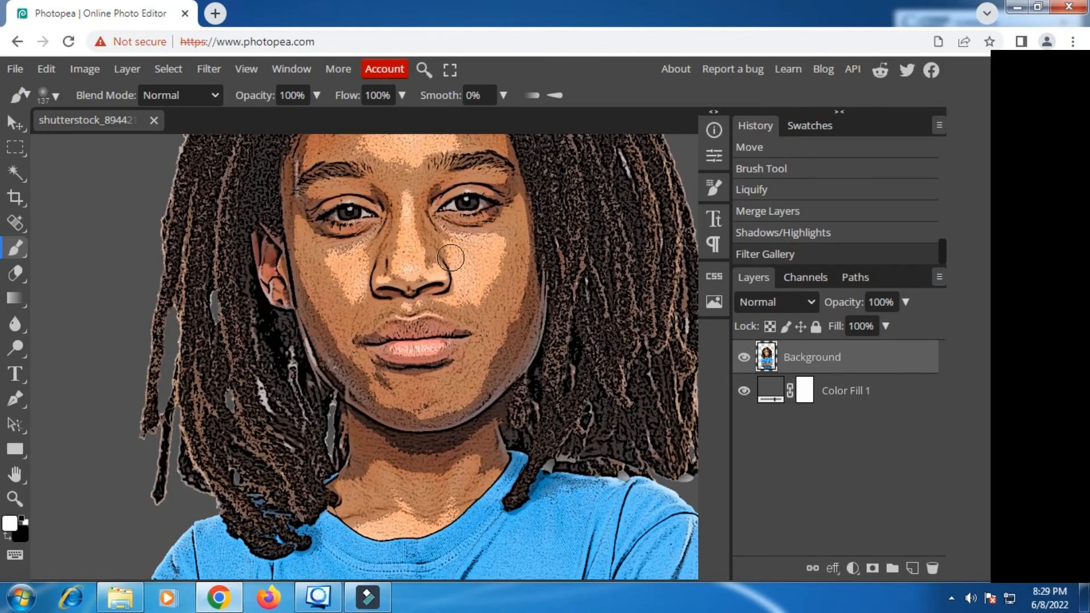
scroll(451, 257, up, 1)
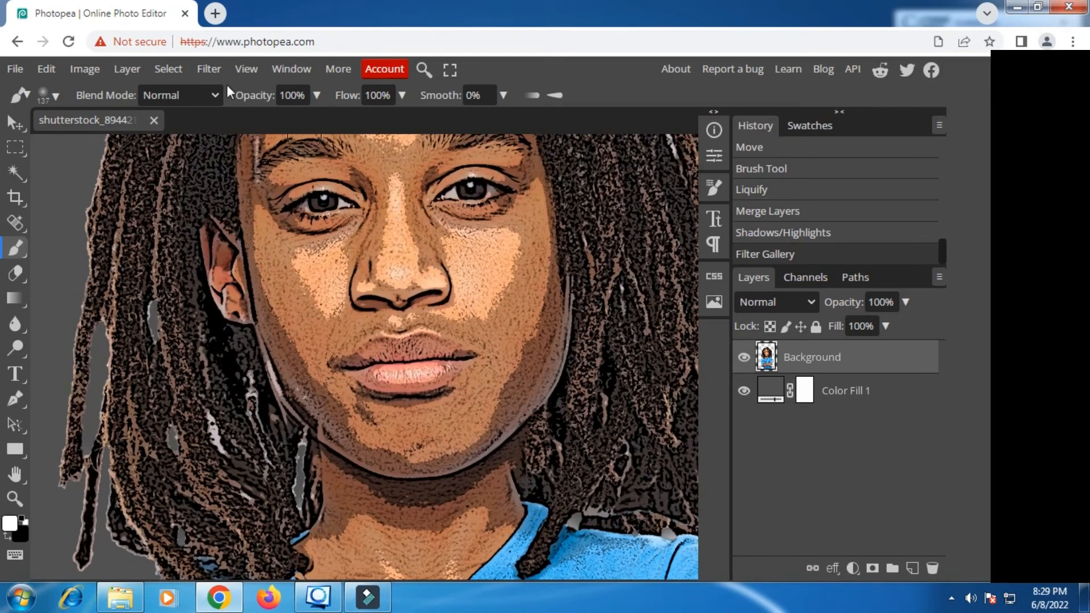
click(205, 70)
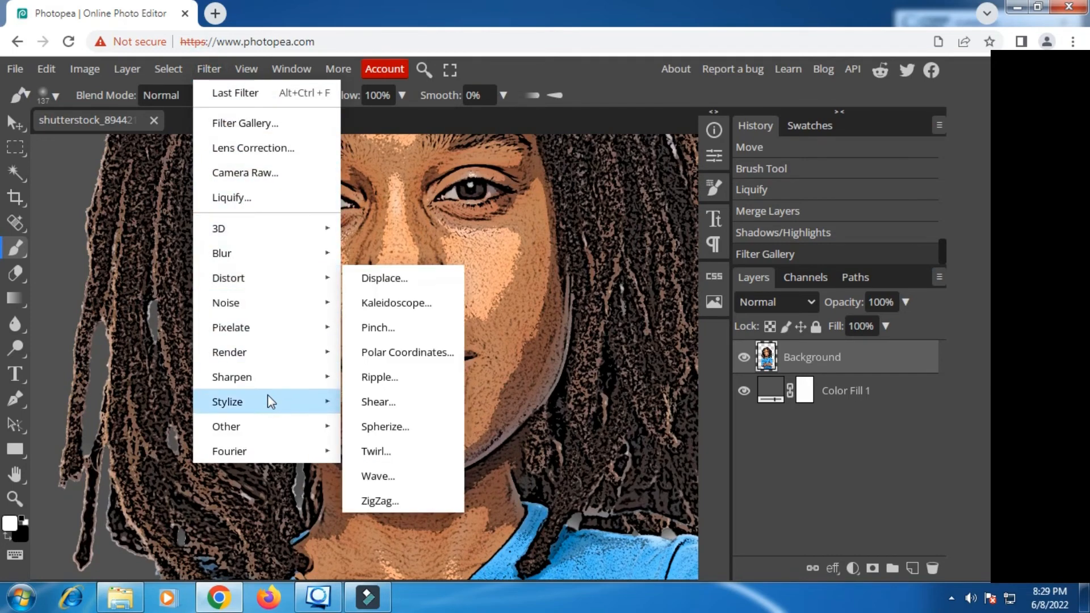
mouse_move(265, 410)
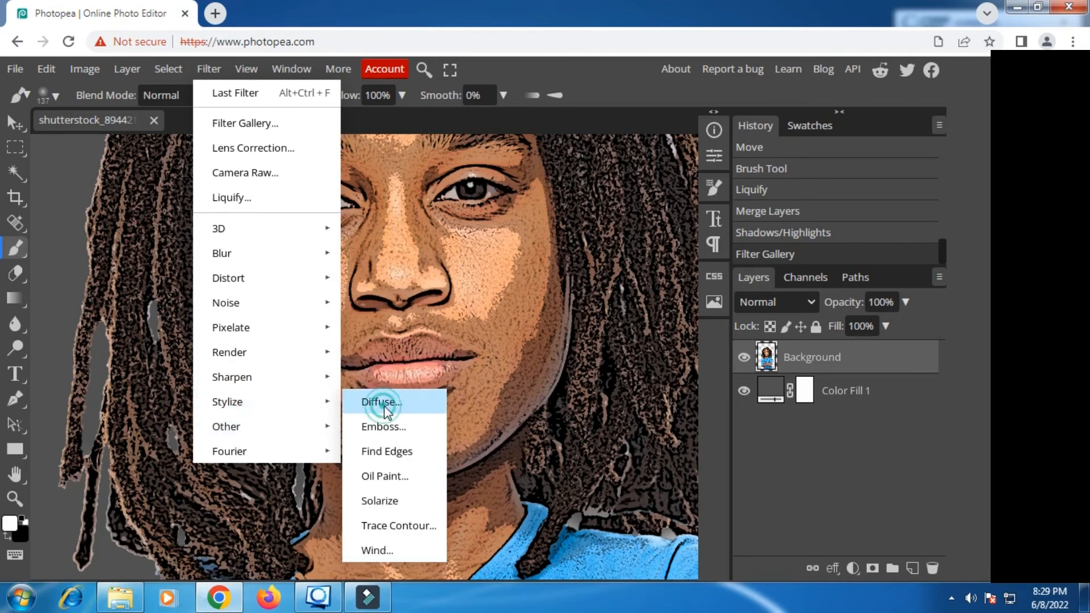
click(382, 402)
drag(356, 193, 657, 203)
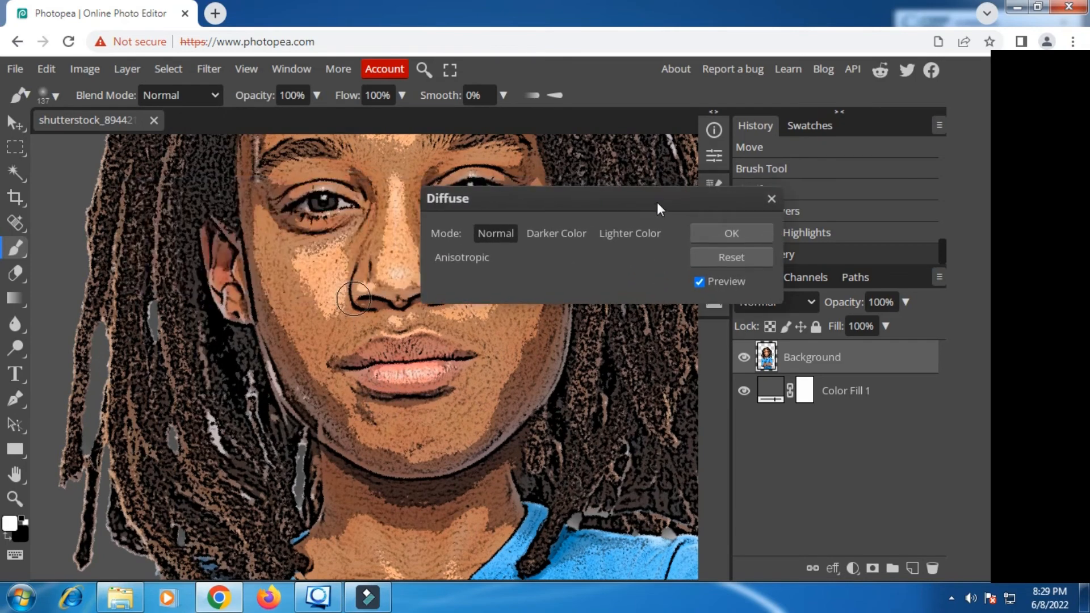
click(470, 260)
click(710, 234)
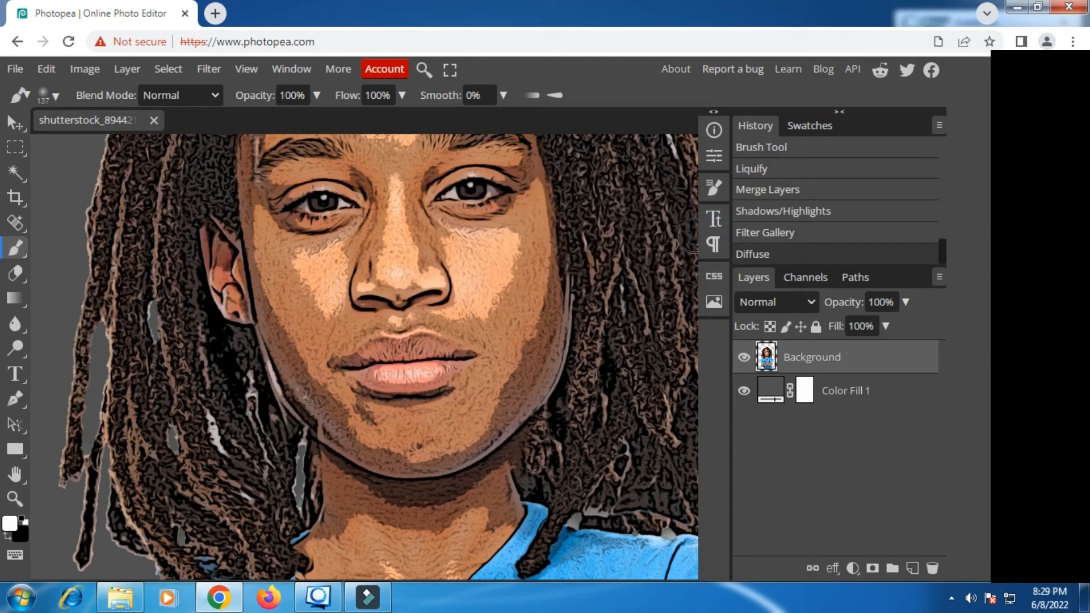
Step: Repeat the Anisotropic Diffuse filter two more times on the figure to smooth the posterized texture
click(205, 71)
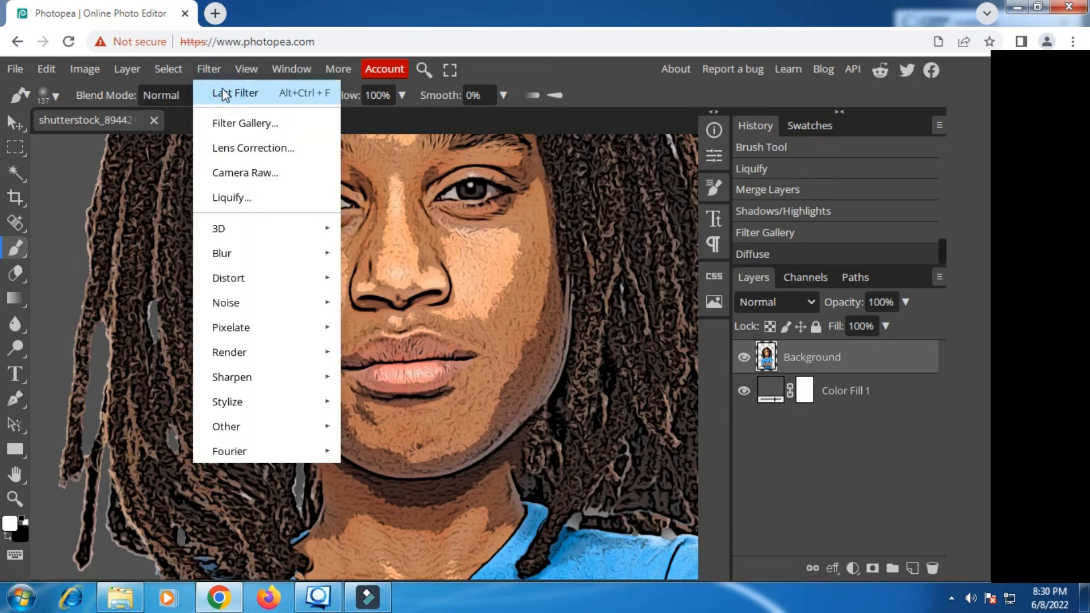
click(283, 93)
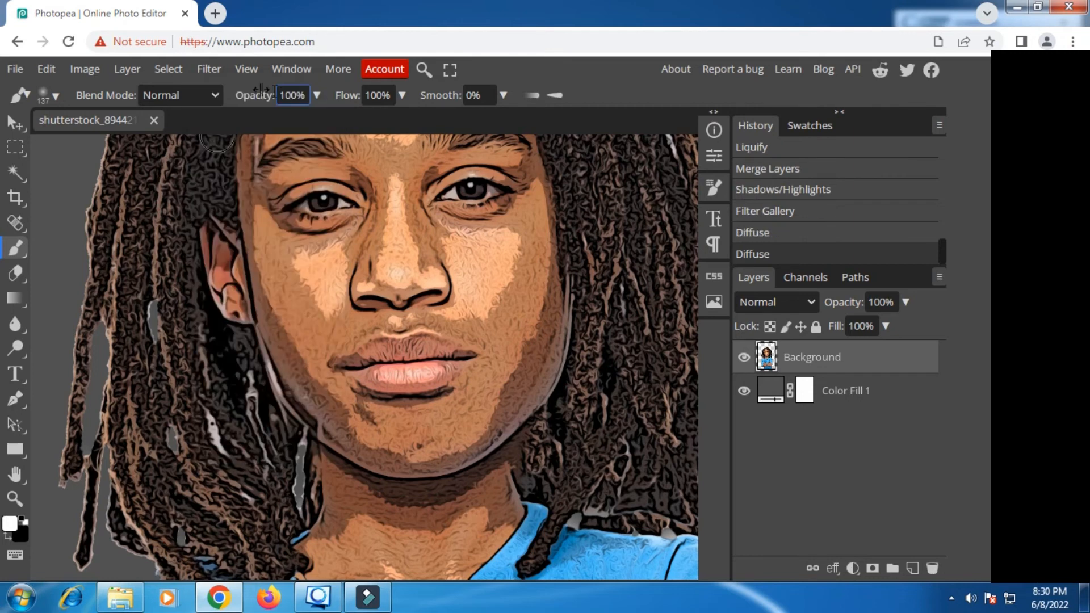
click(209, 68)
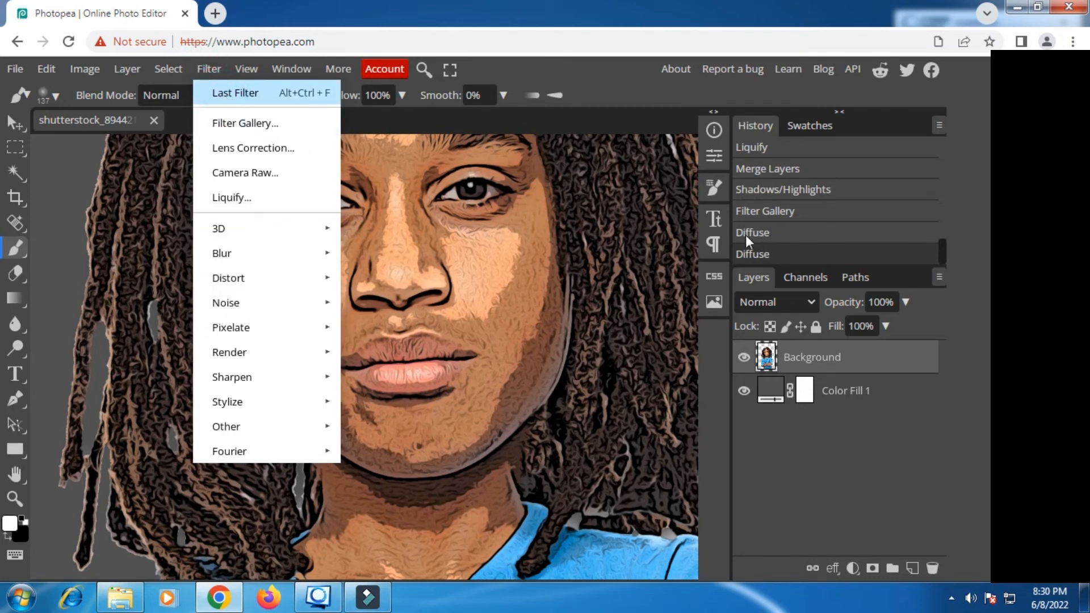
key(ctrl+alt+f)
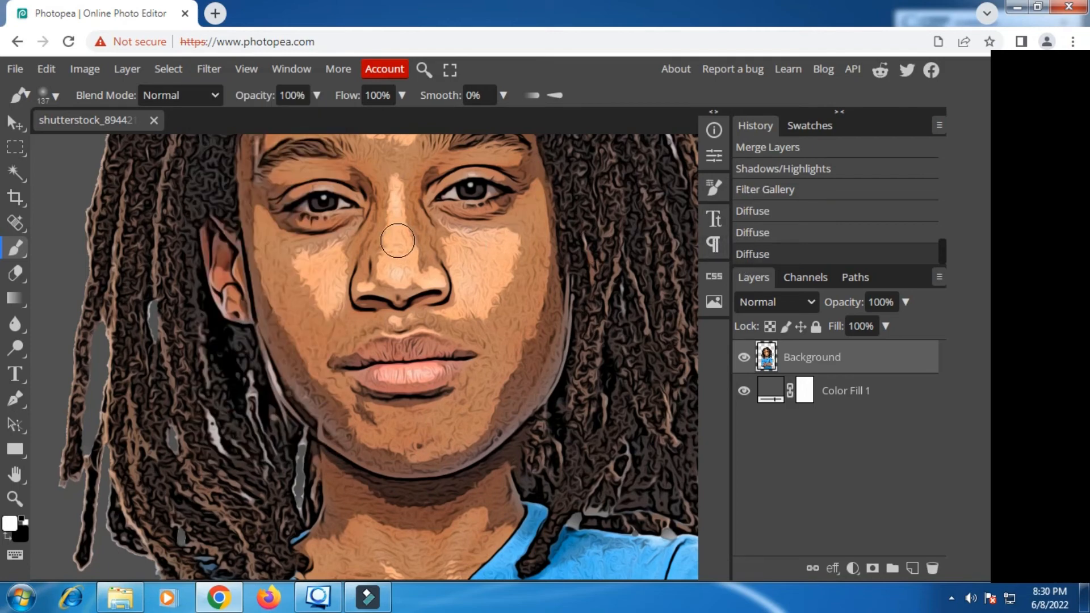
Step: Add a Brightness/Contrast adjustment layer above the figure and clip it to the figure's layer
scroll(237, 277, down, 5)
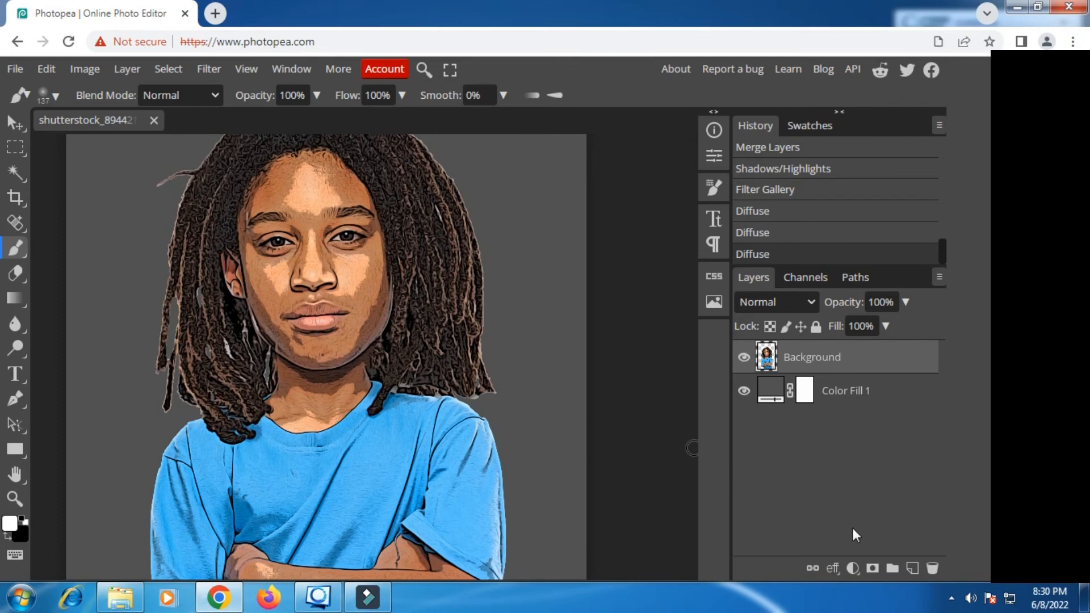
click(853, 567)
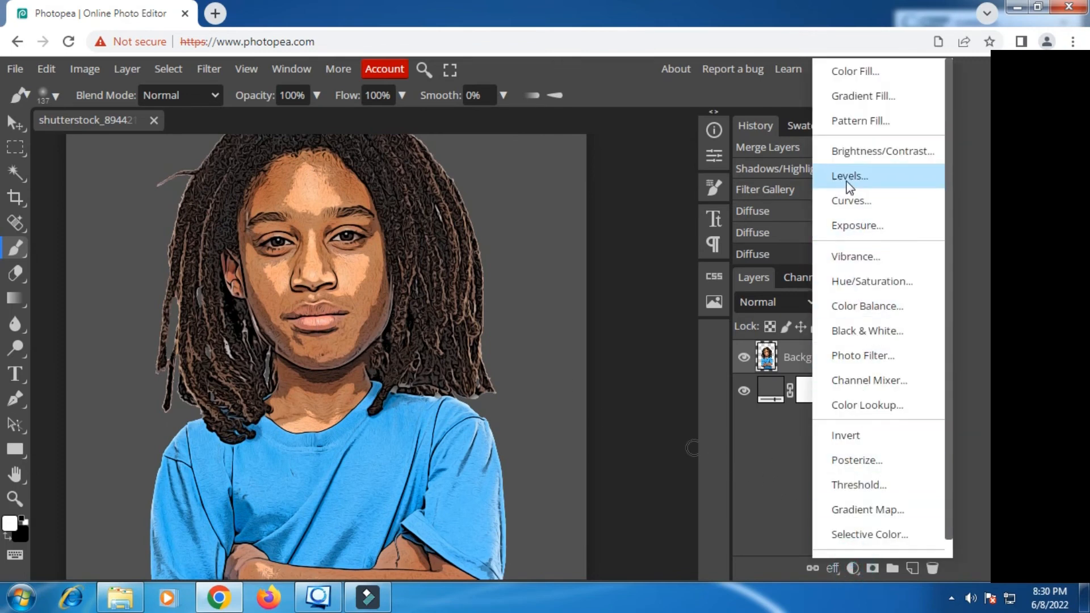
click(794, 125)
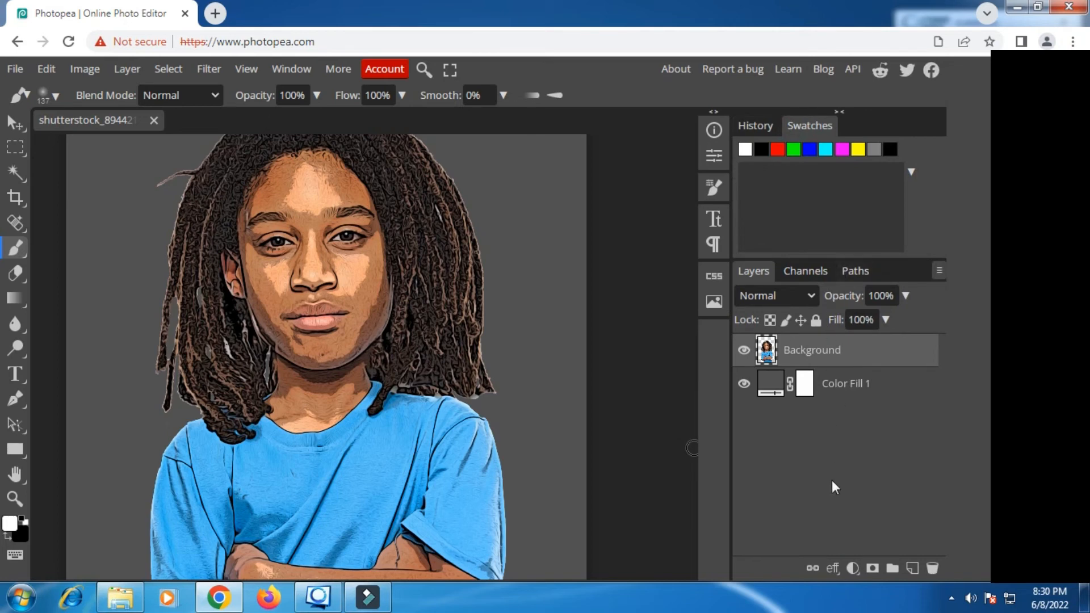
click(851, 569)
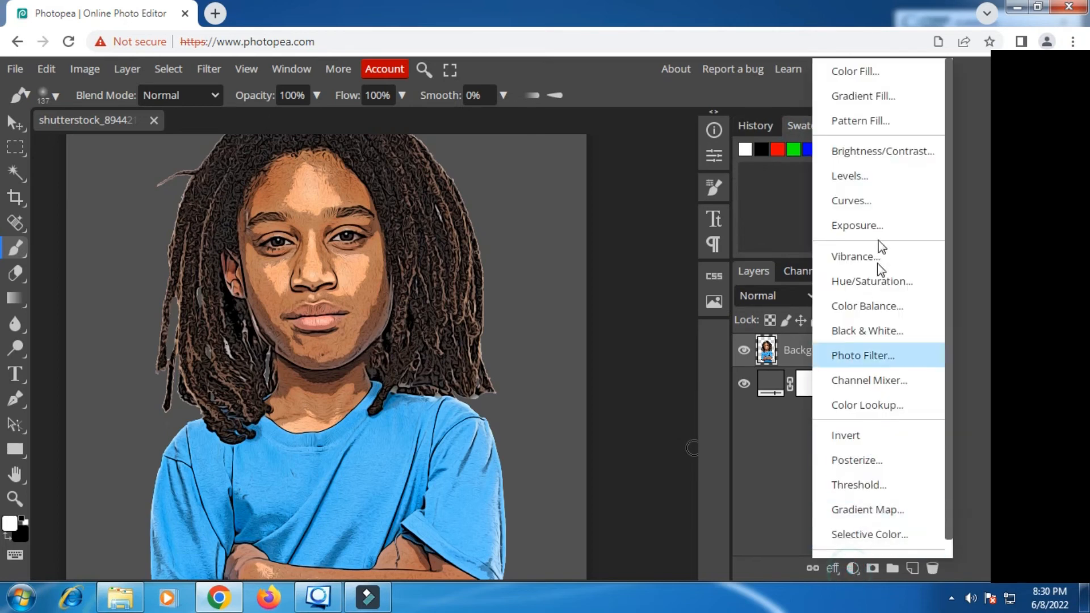
click(897, 150)
right_click(772, 350)
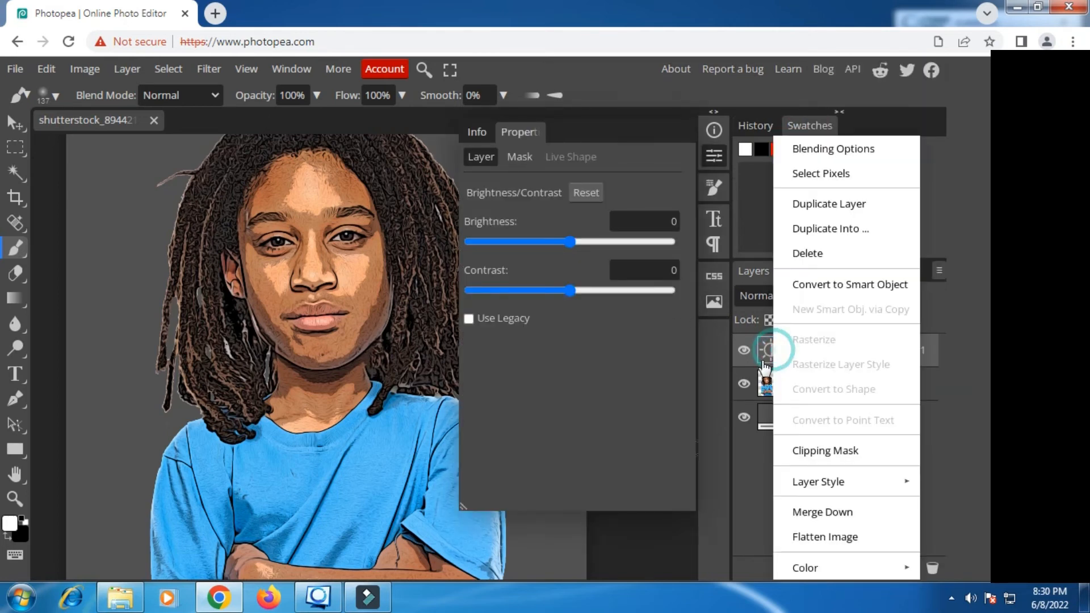
click(810, 450)
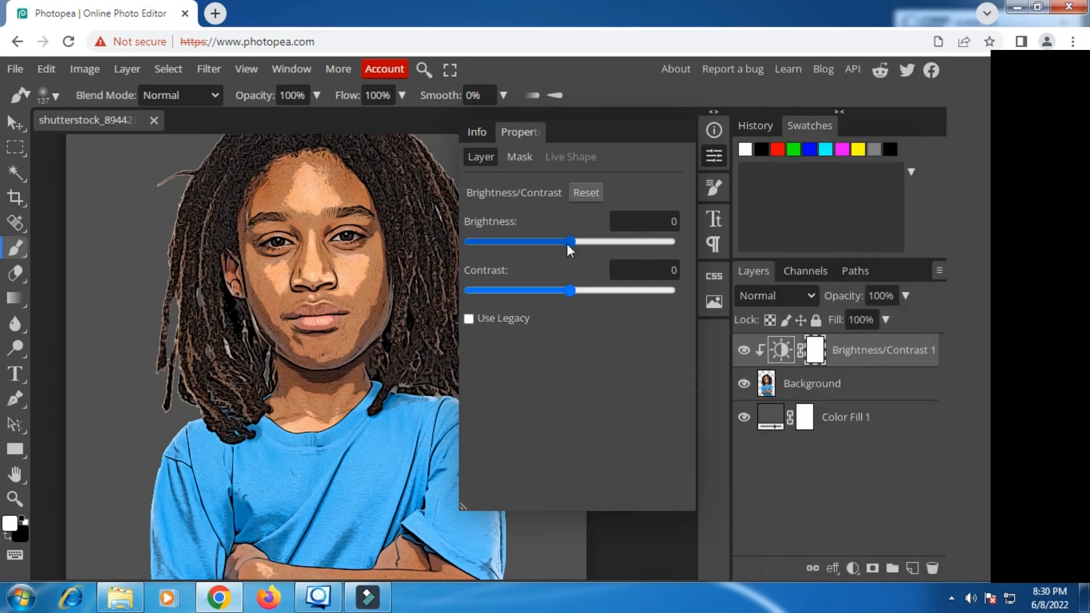
Step: Lower the clipped adjustment's brightness to about -33, raise its contrast to 28, and close the layer properties
drag(567, 243, 552, 246)
right_click(553, 246)
mouse_move(543, 244)
mouse_down()
mouse_move(534, 243)
mouse_move(548, 244)
mouse_up()
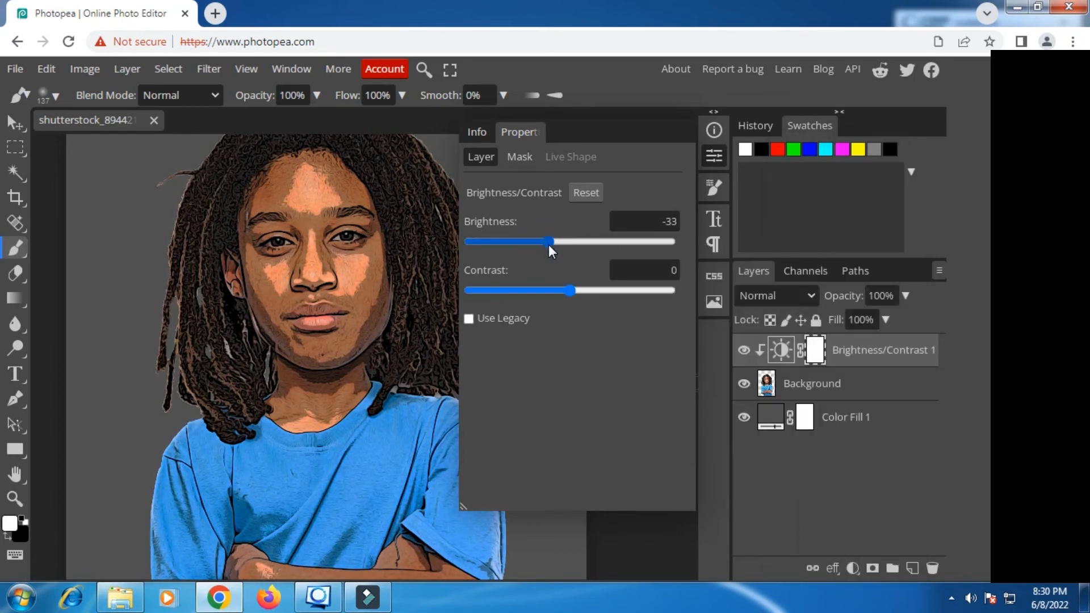
drag(570, 290, 595, 291)
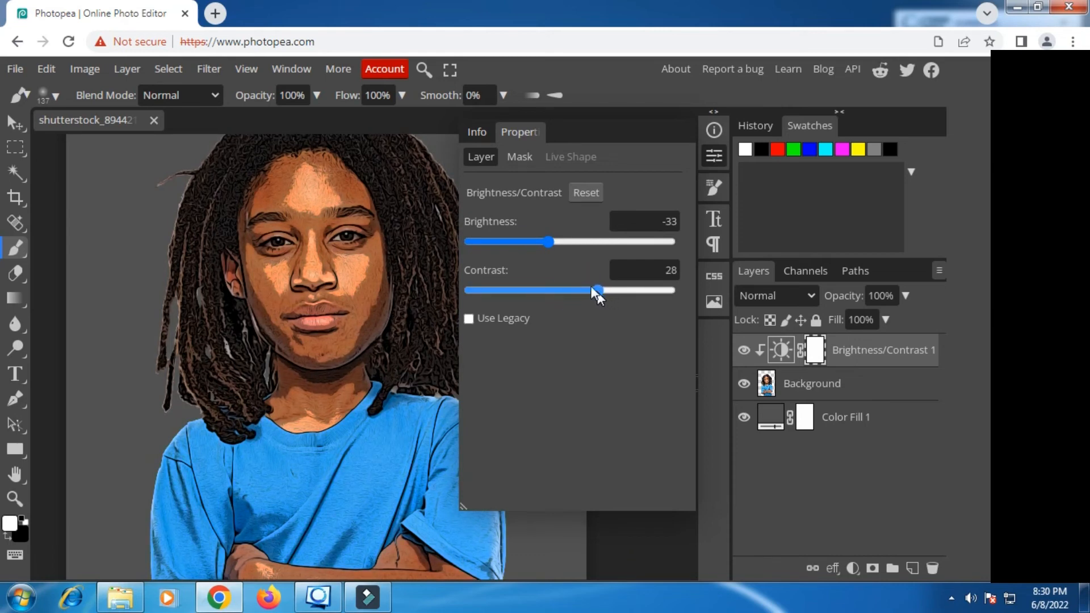
click(554, 244)
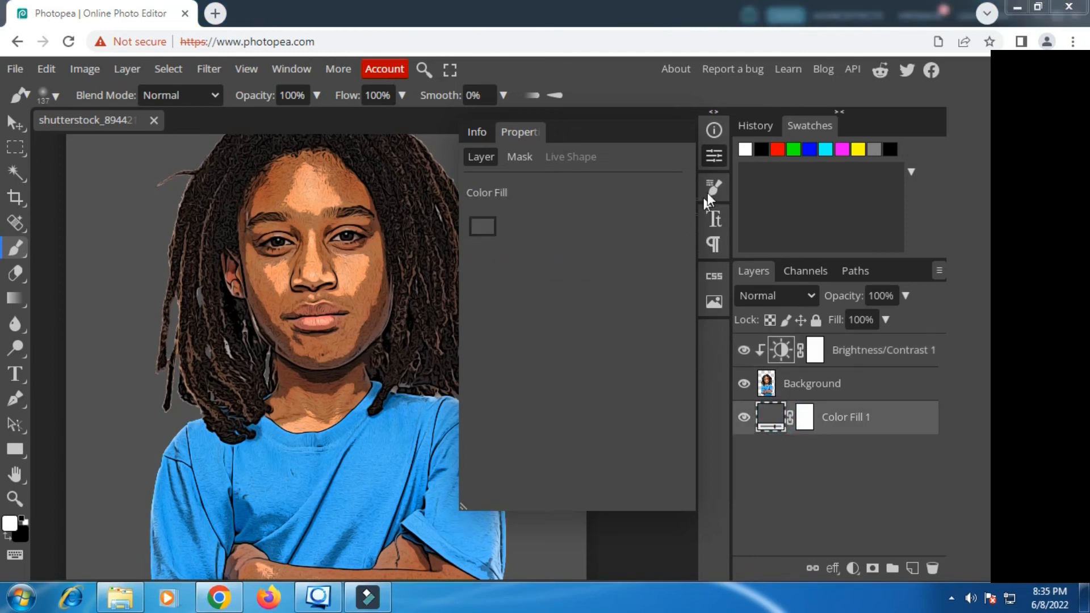
click(715, 157)
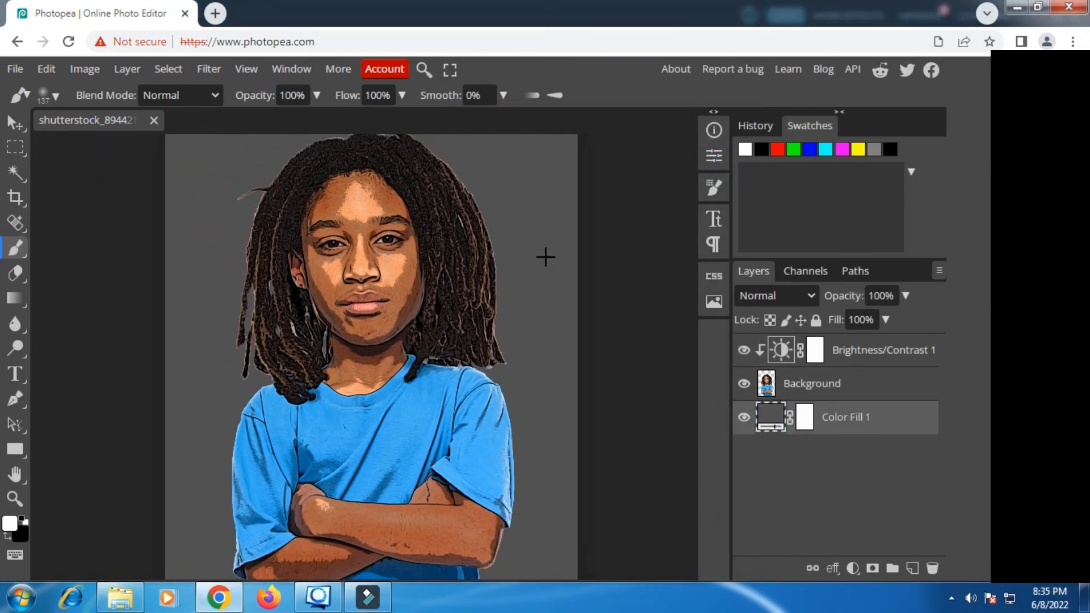
Step: Place the Reggae cassette poster from the Pictures library into the document as a layer between the figure and the colour fill
scroll(545, 257, down, 1)
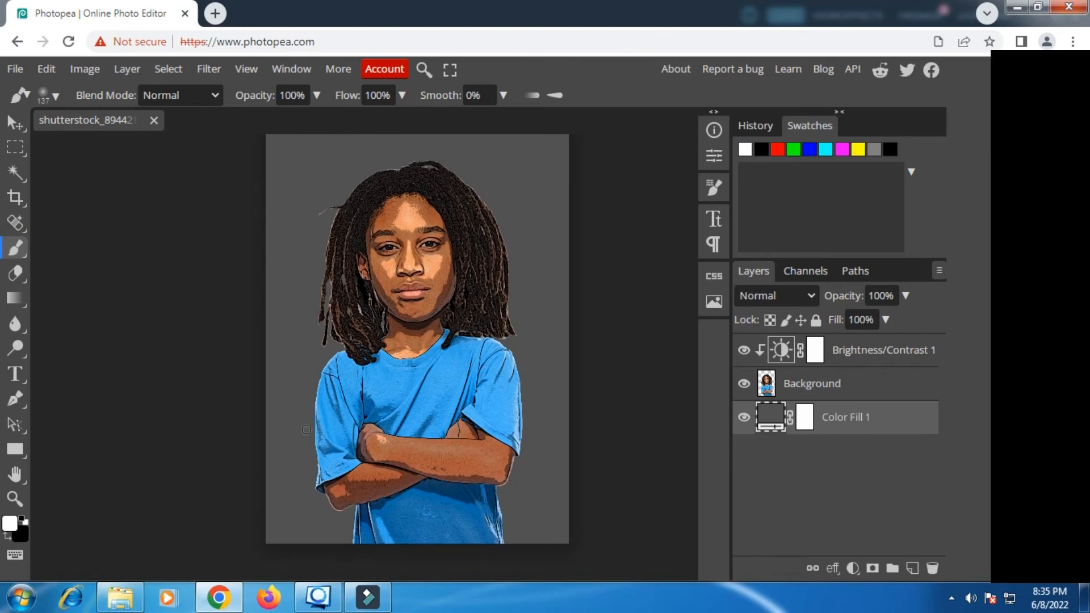
click(120, 597)
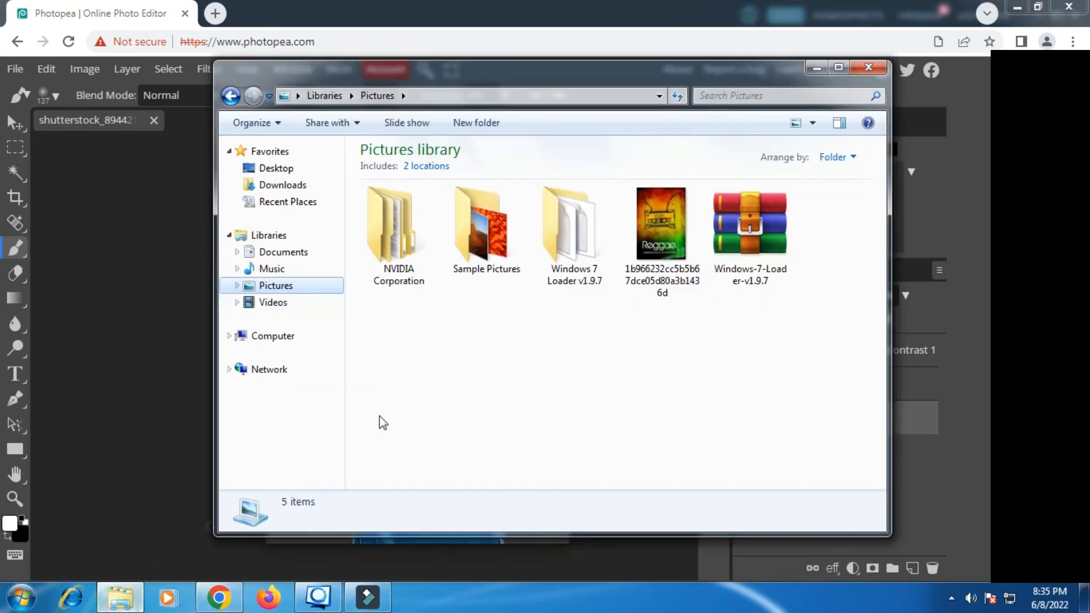
drag(658, 250, 198, 388)
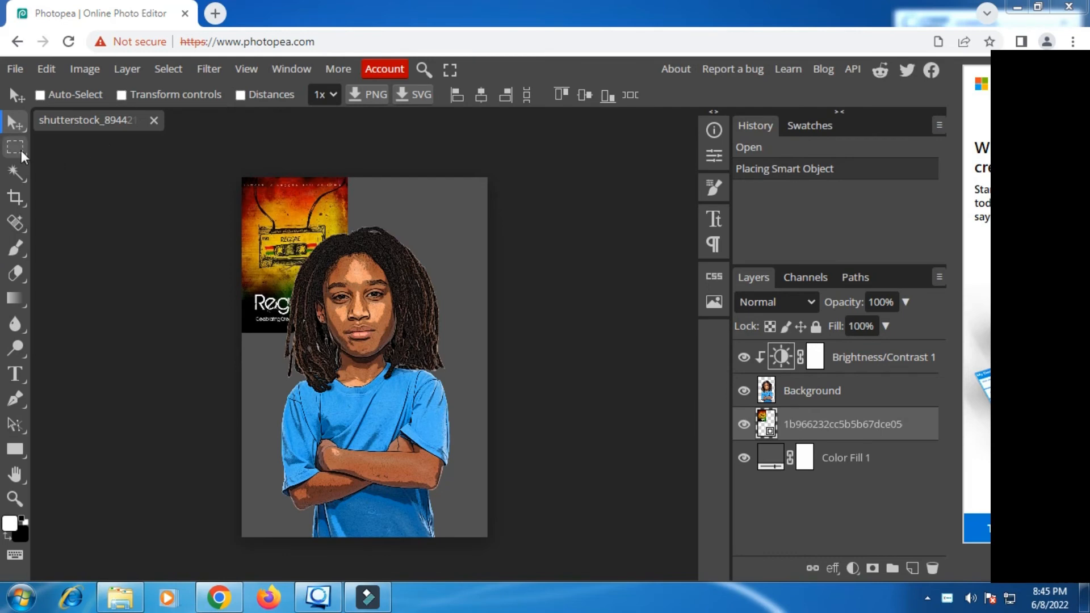
Step: Scale the placed Reggae poster layer proportionally to 248% with Free Transform
click(17, 148)
right_click(267, 219)
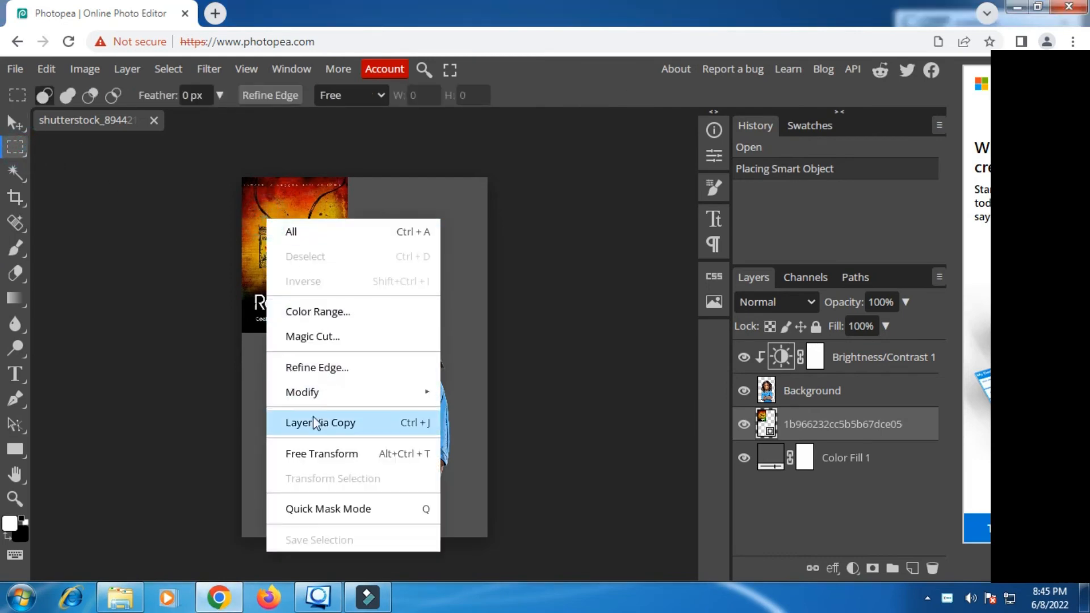
click(327, 454)
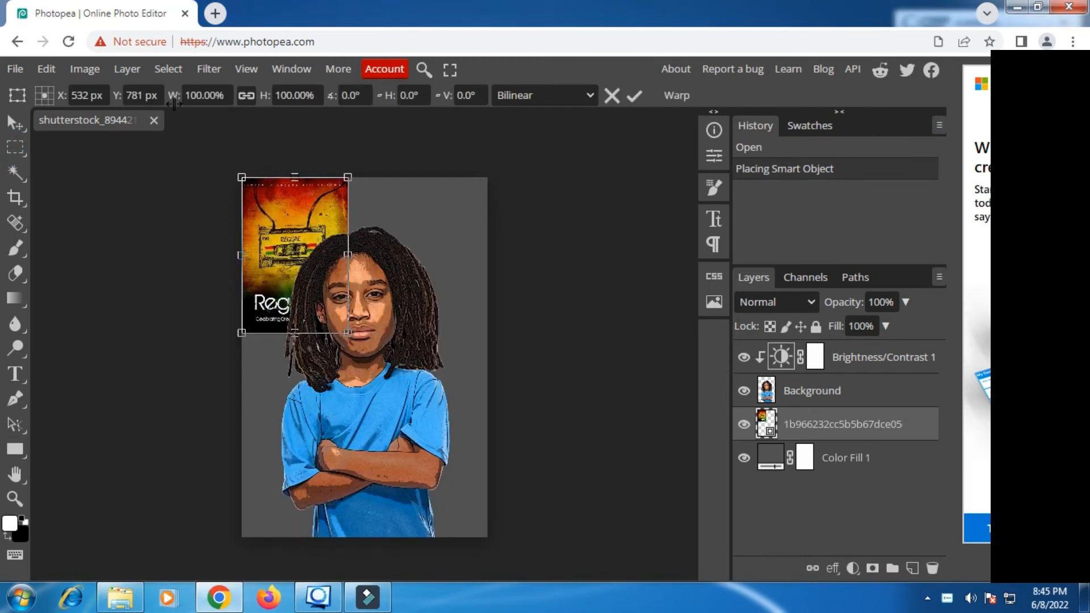
drag(174, 104, 414, 132)
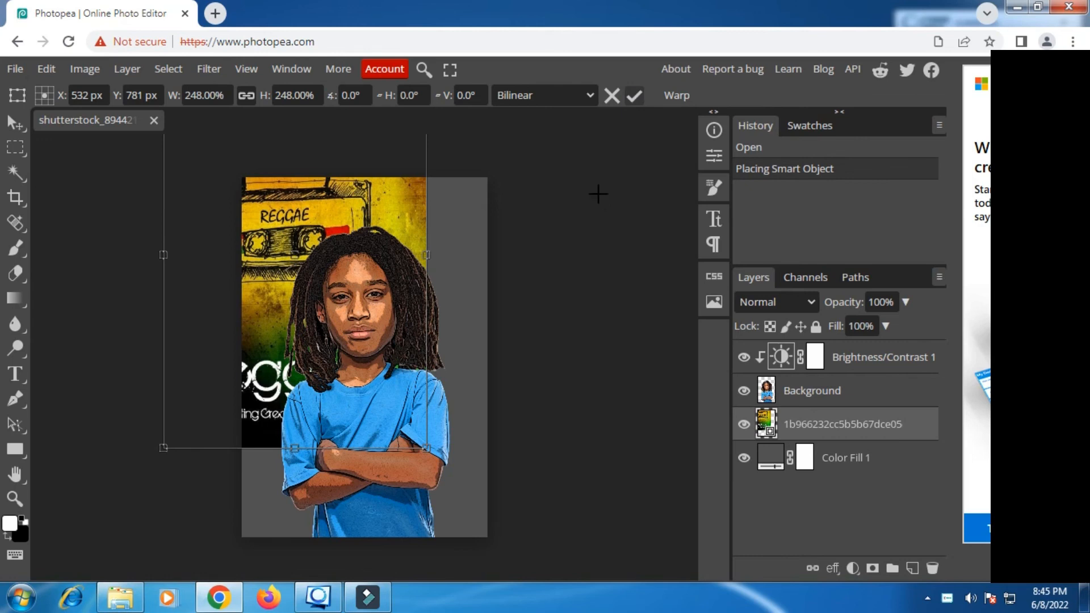
key(Return)
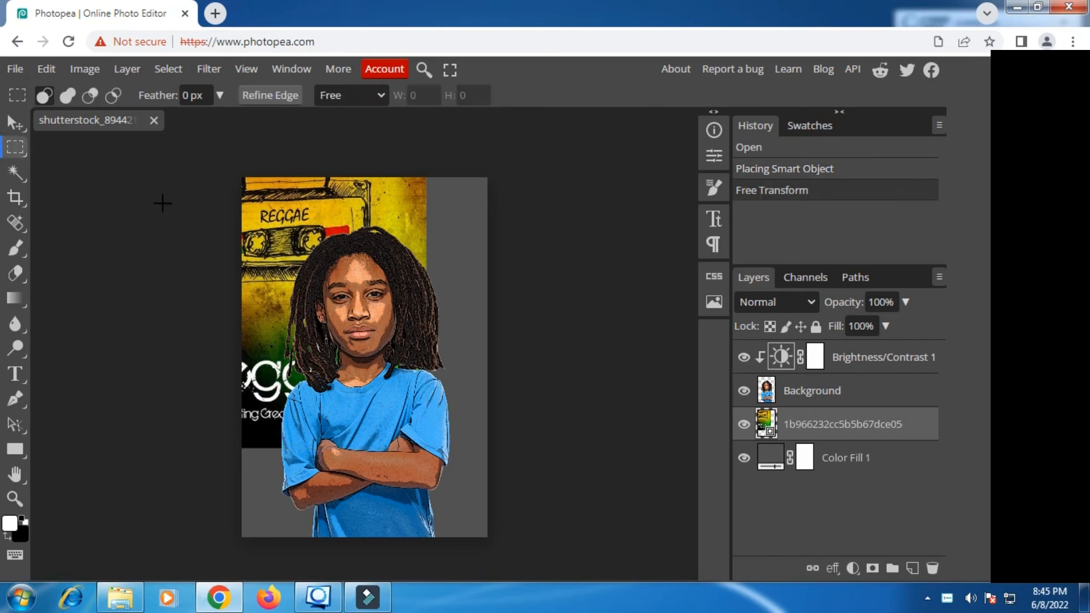
Step: Move the enlarged Reggae poster so it covers the whole canvas behind the figure
click(16, 128)
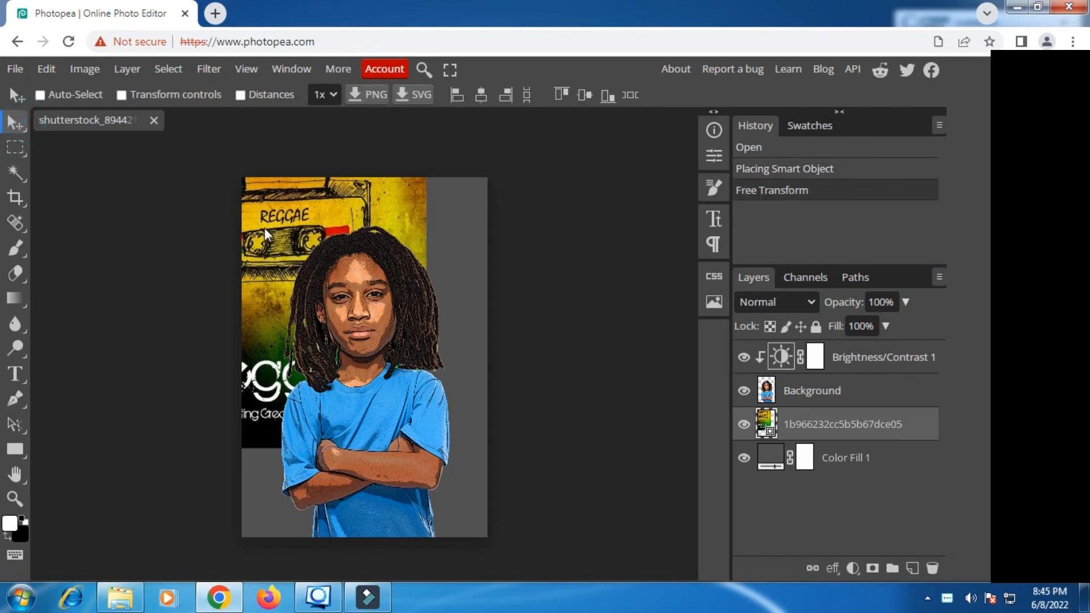
drag(312, 218, 372, 332)
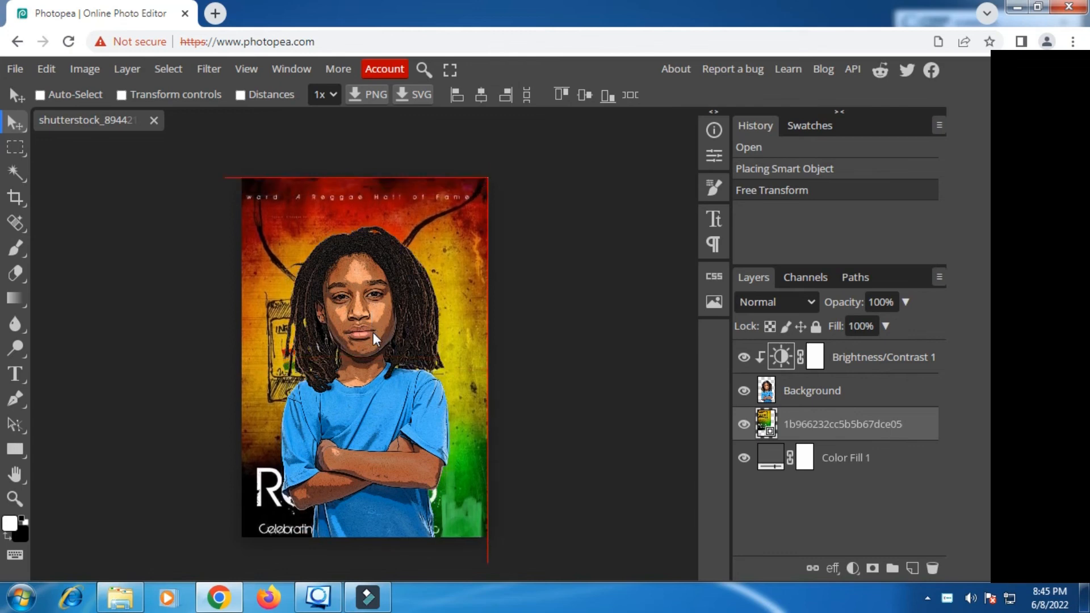
drag(373, 332, 373, 332)
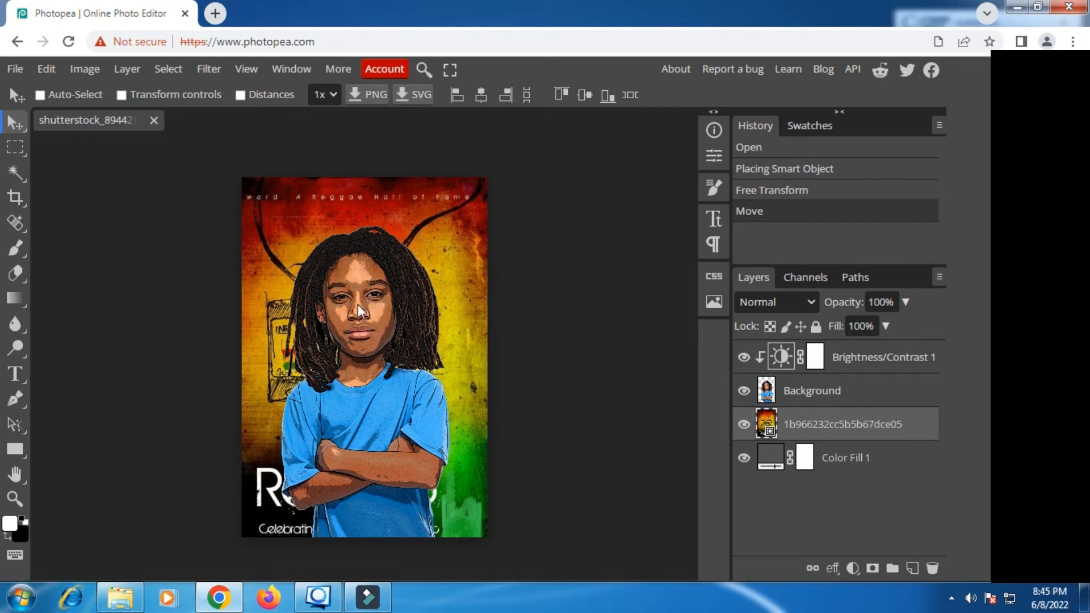
Step: Add a Color Balance adjustment layer above the Brightness/Contrast adjustment and clip it to the figure
click(840, 358)
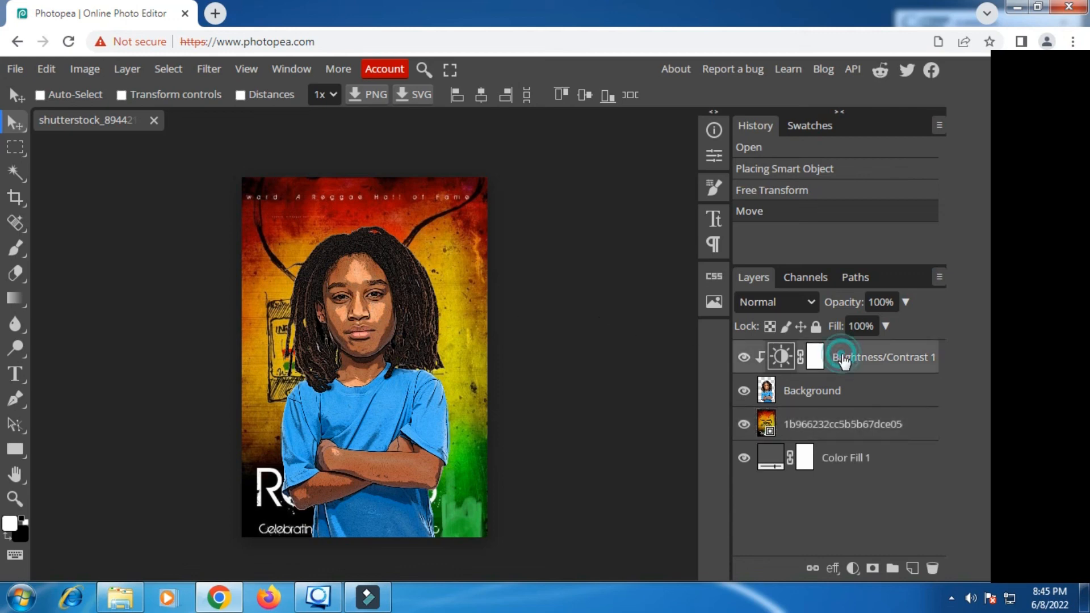
click(852, 568)
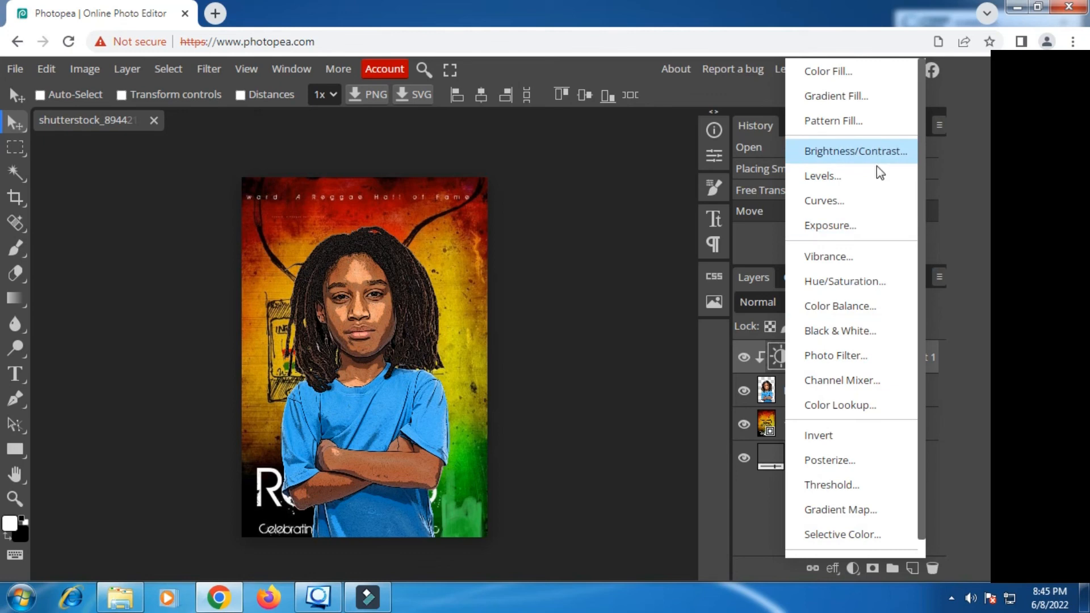
click(831, 311)
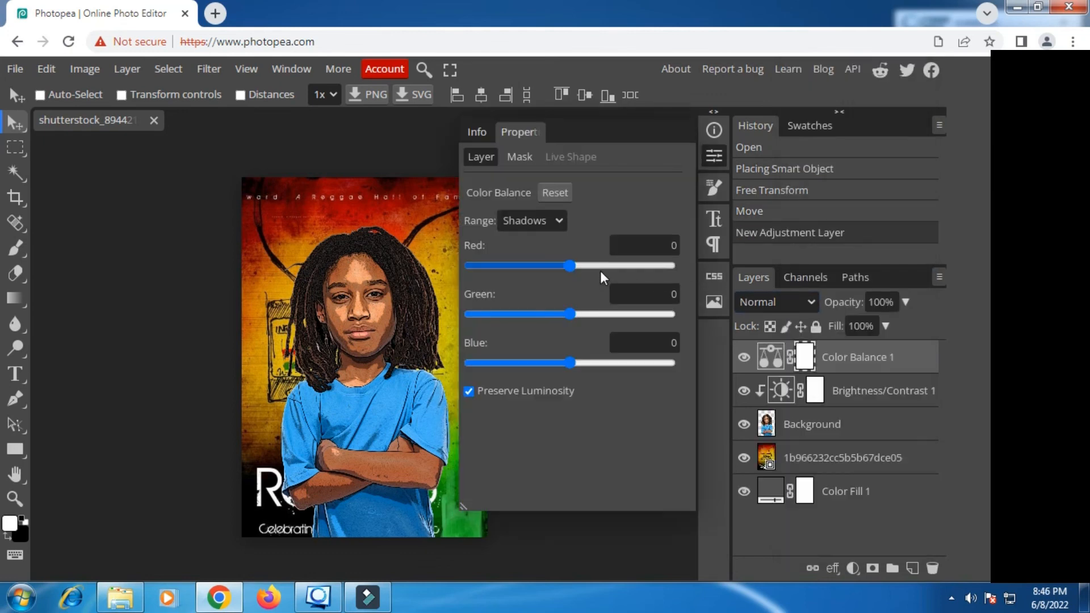
click(567, 265)
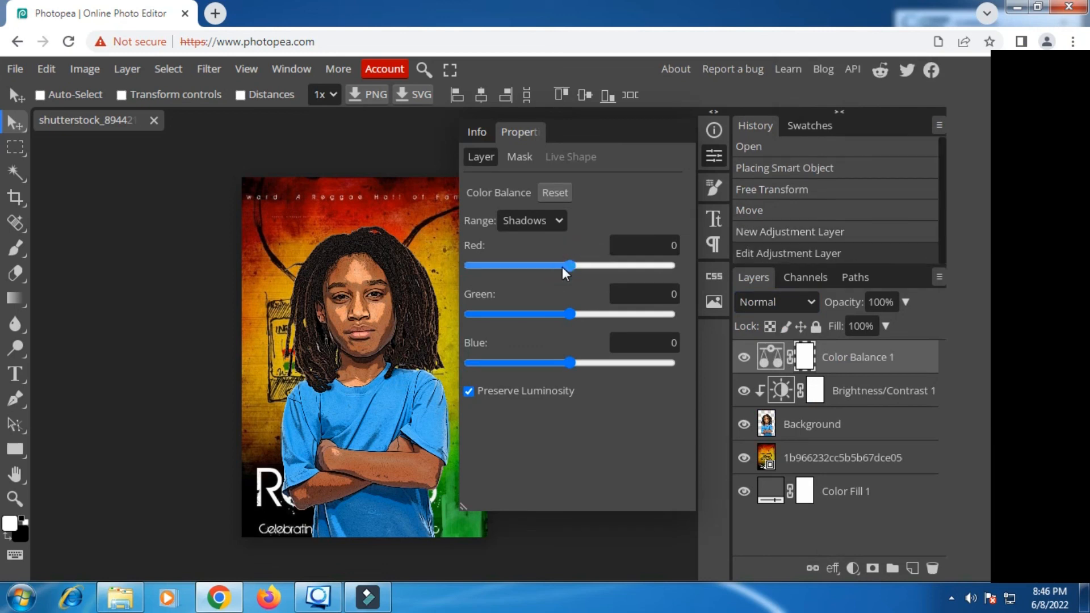
right_click(833, 356)
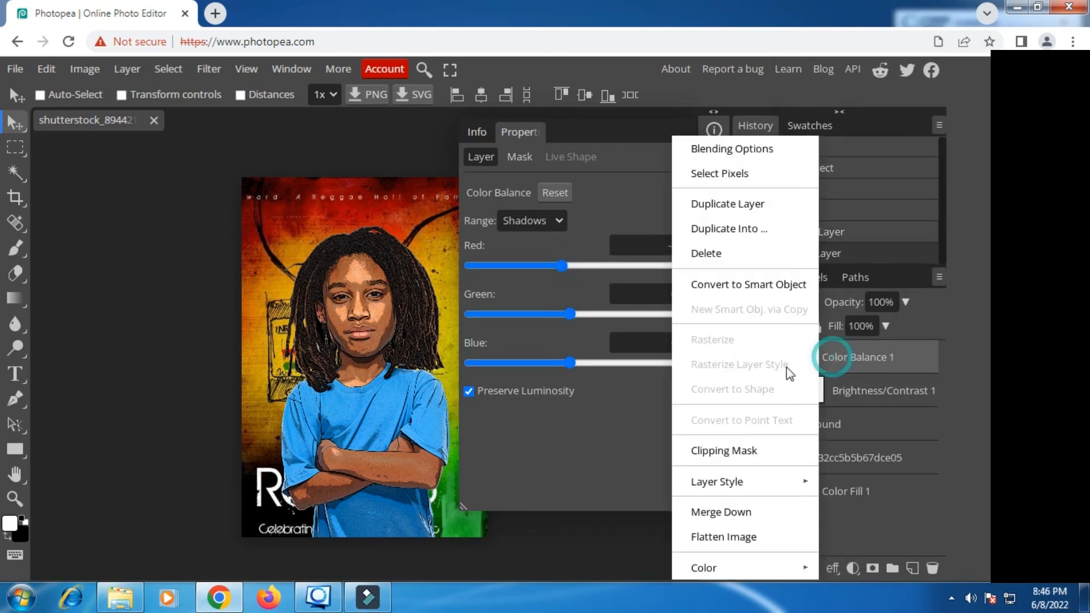
click(721, 451)
Step: Set the Color Balance shadows to red 18, green -14 and blue 22, and close the layer properties
drag(560, 273, 588, 268)
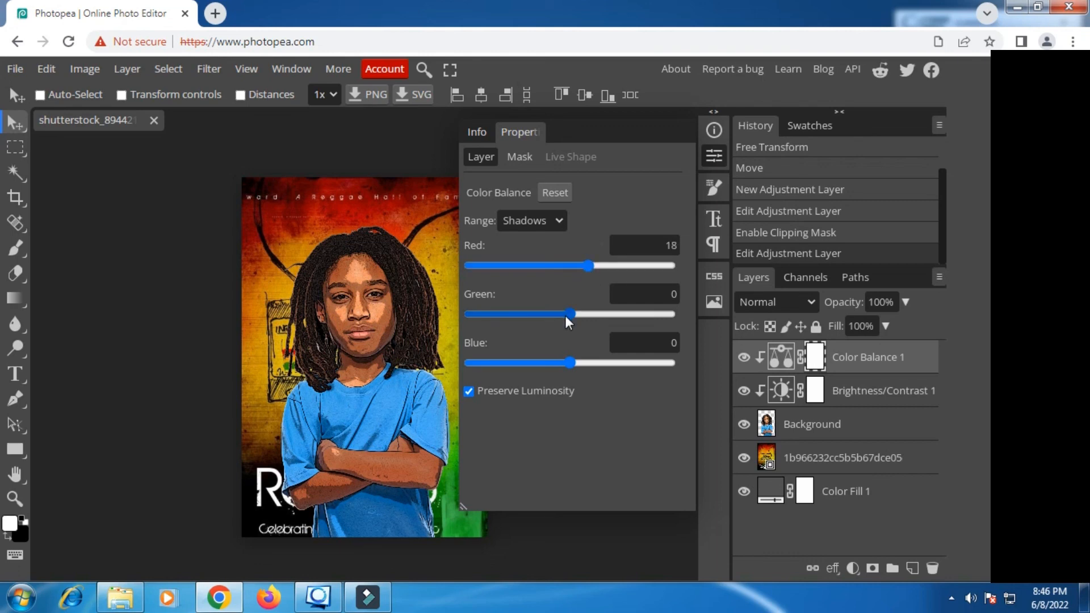
drag(566, 315, 552, 314)
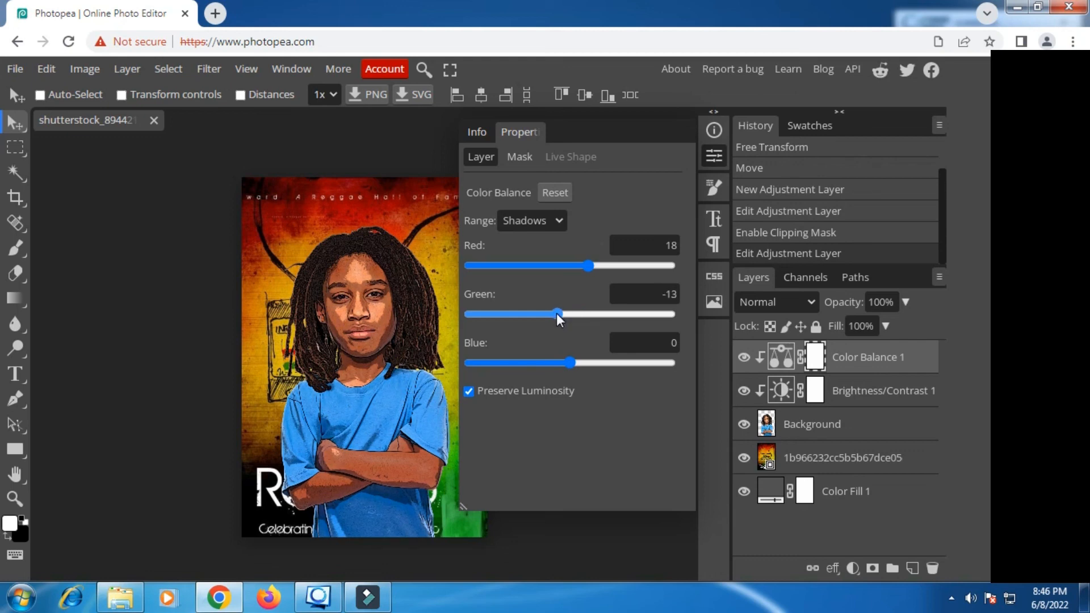
drag(570, 363, 564, 363)
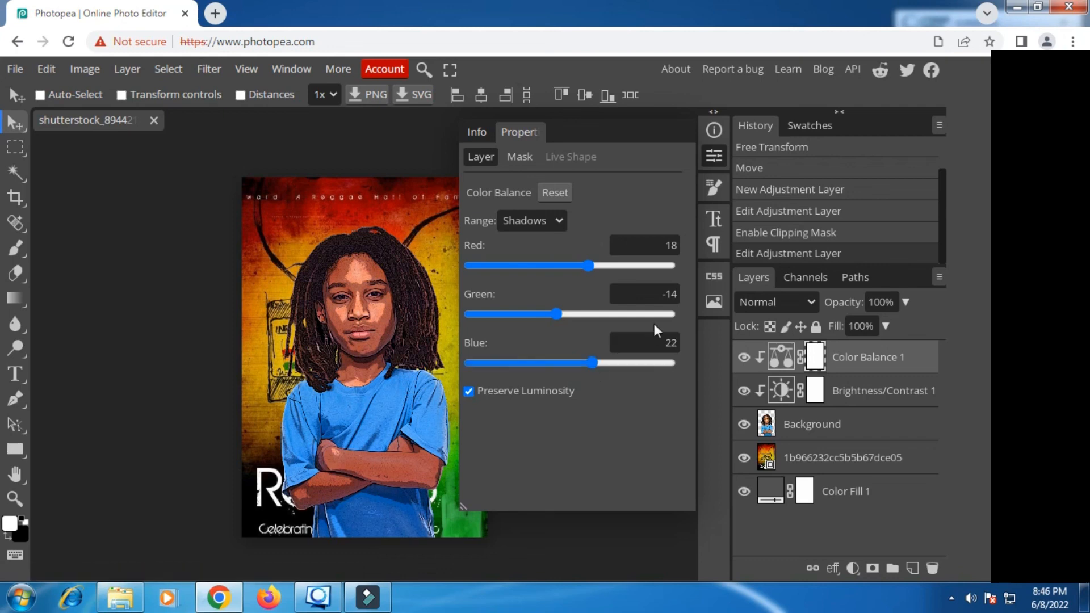
click(713, 157)
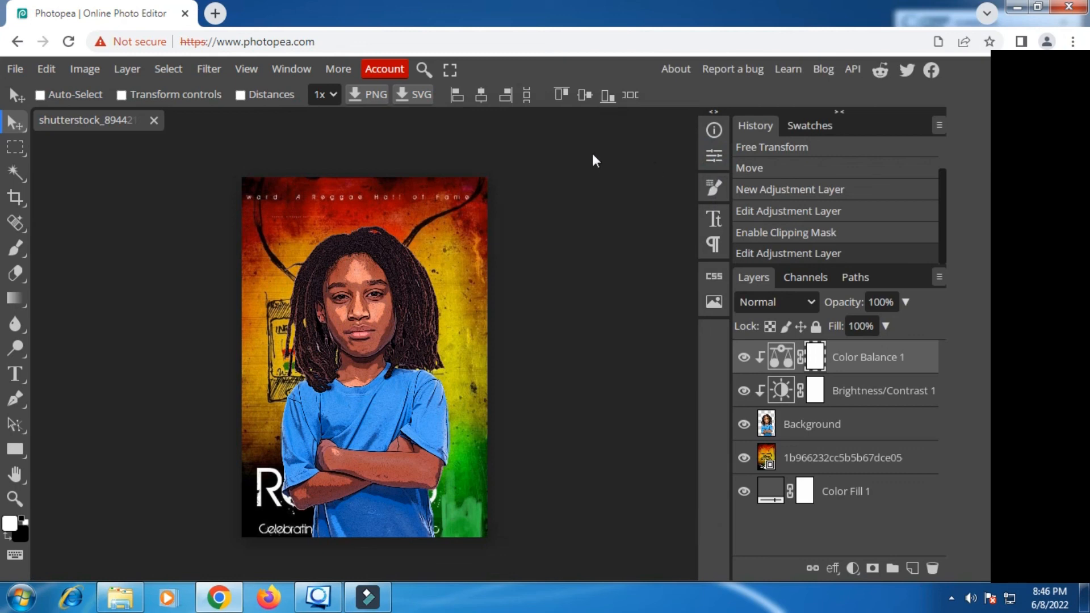
Step: Export the finished artwork as a JPG at 100% quality
click(16, 69)
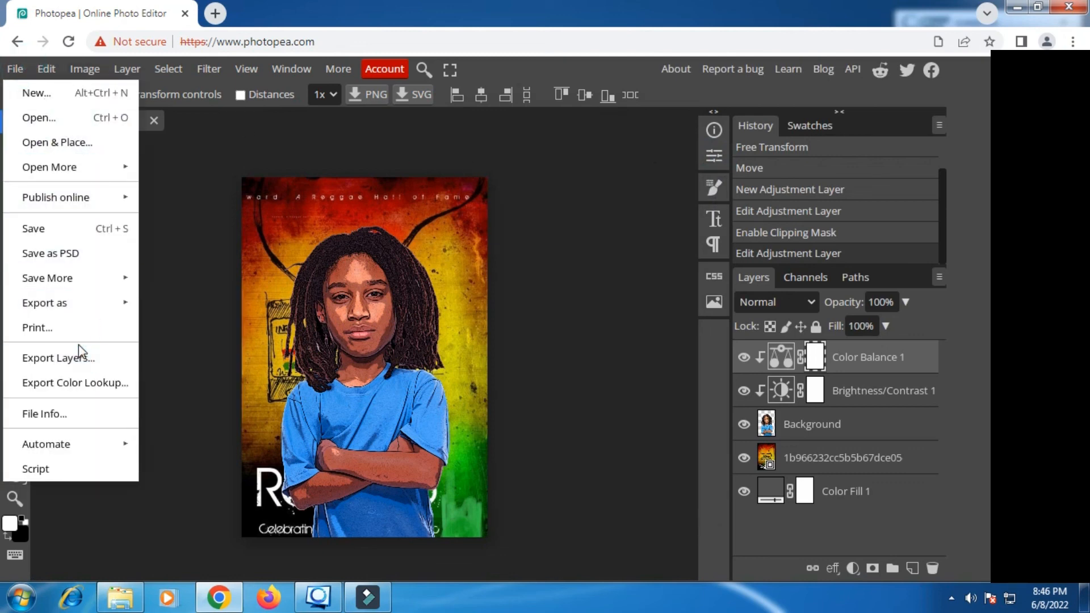
mouse_move(69, 303)
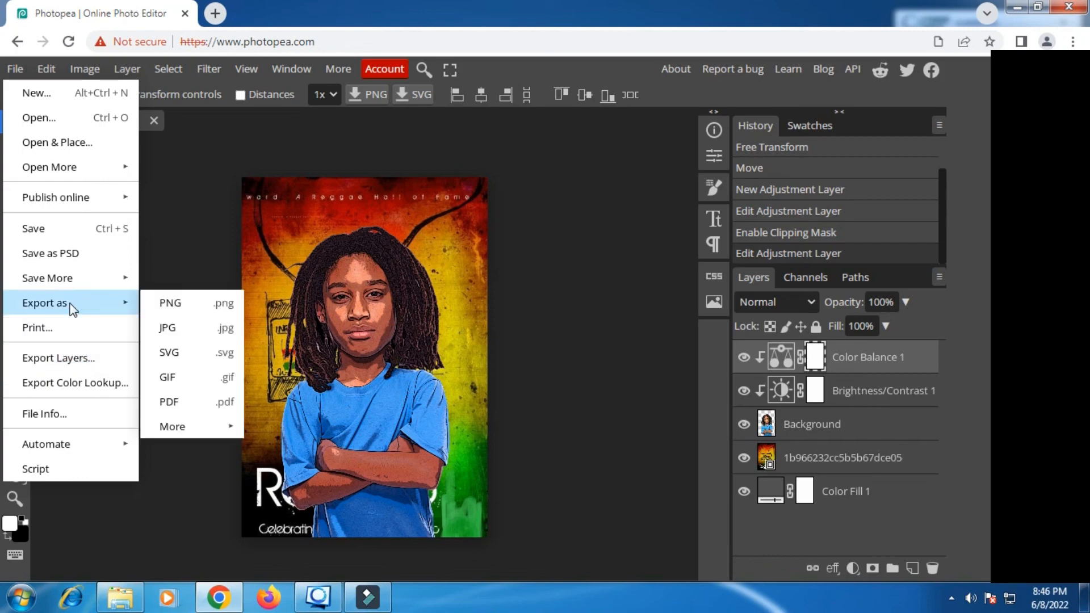
click(176, 329)
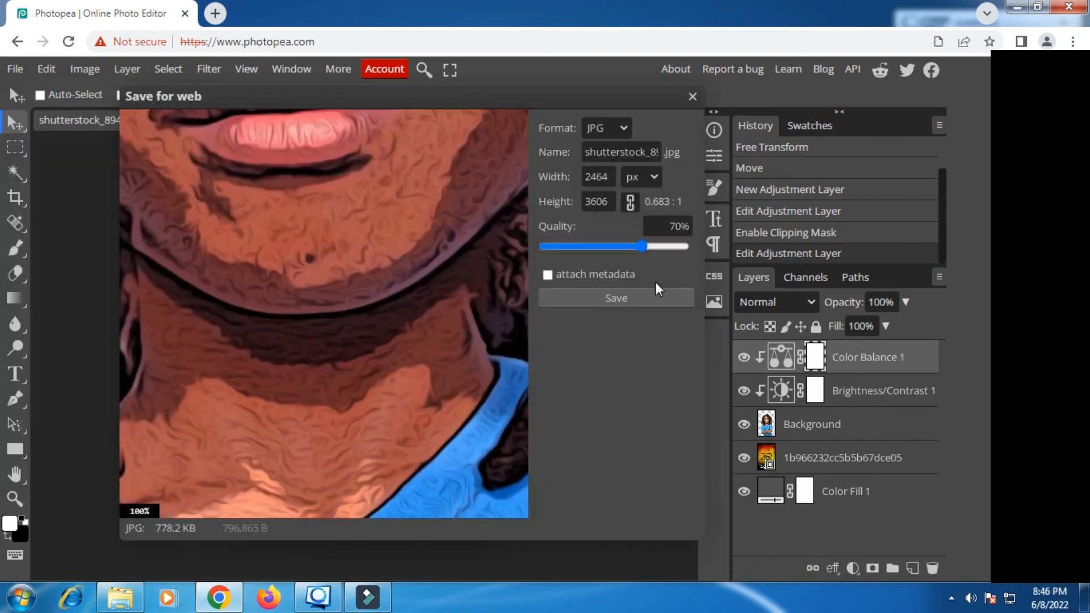
drag(651, 248, 687, 245)
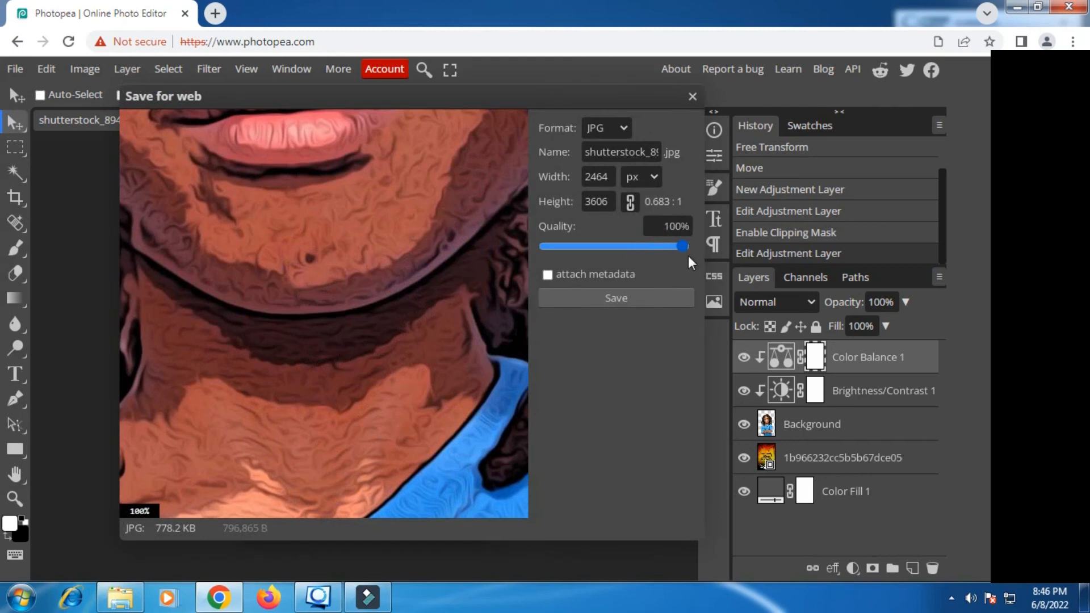
click(636, 293)
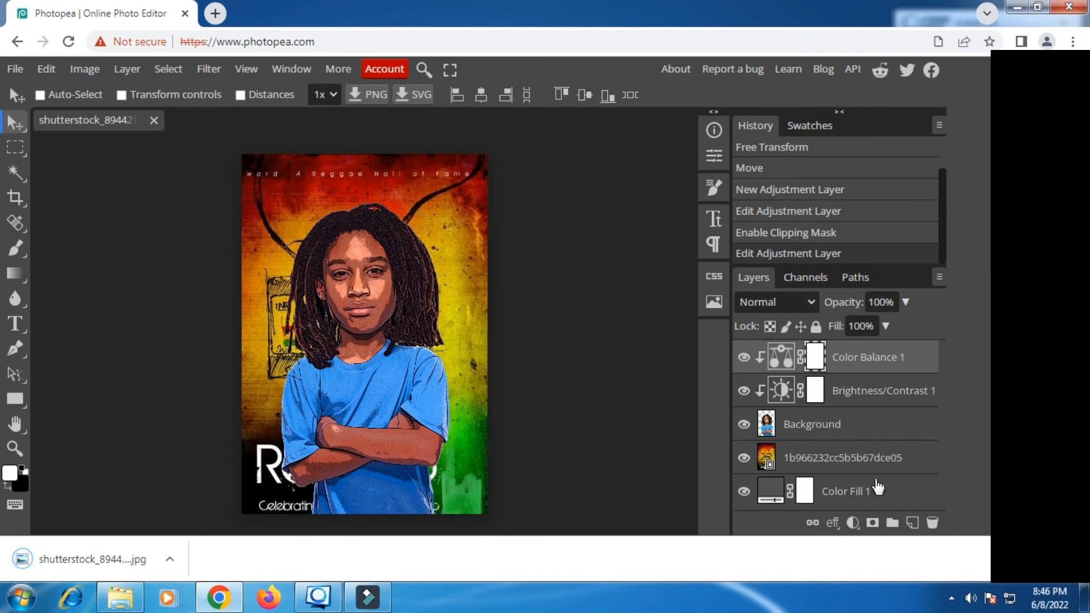
click(950, 598)
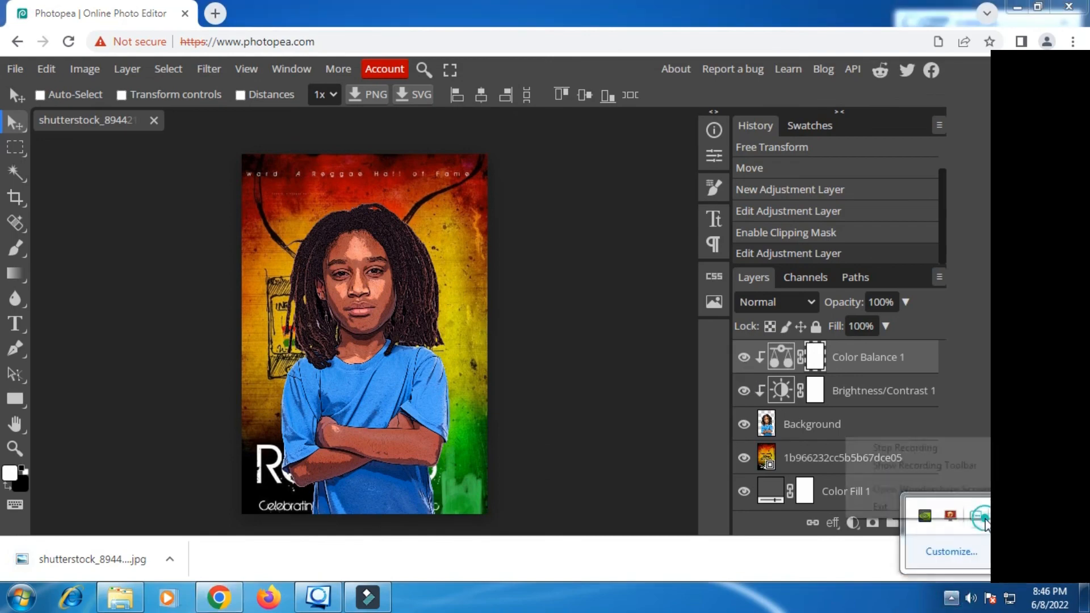
right_click(976, 517)
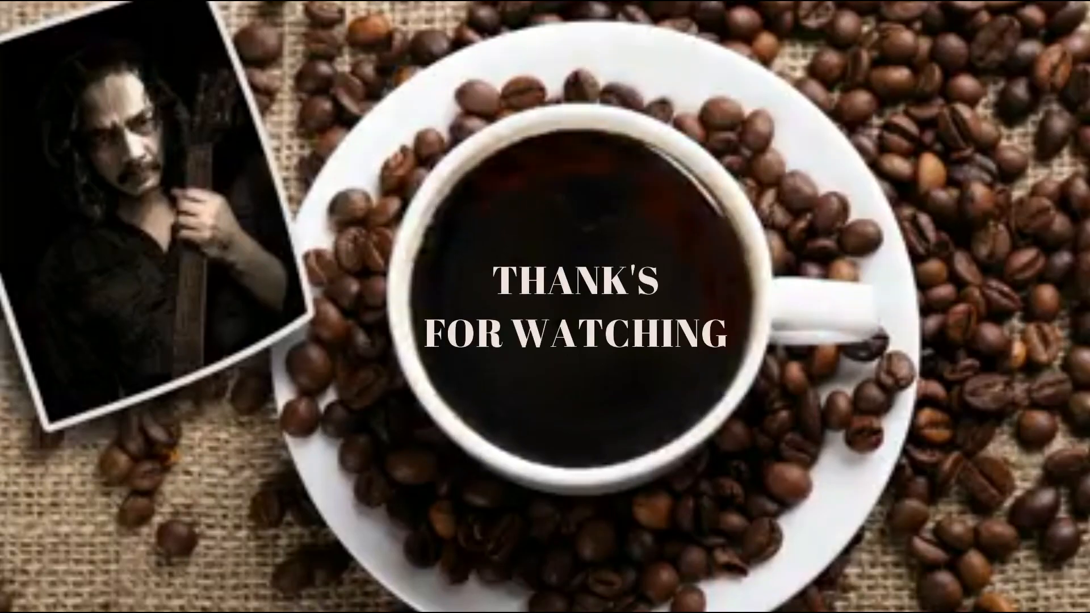